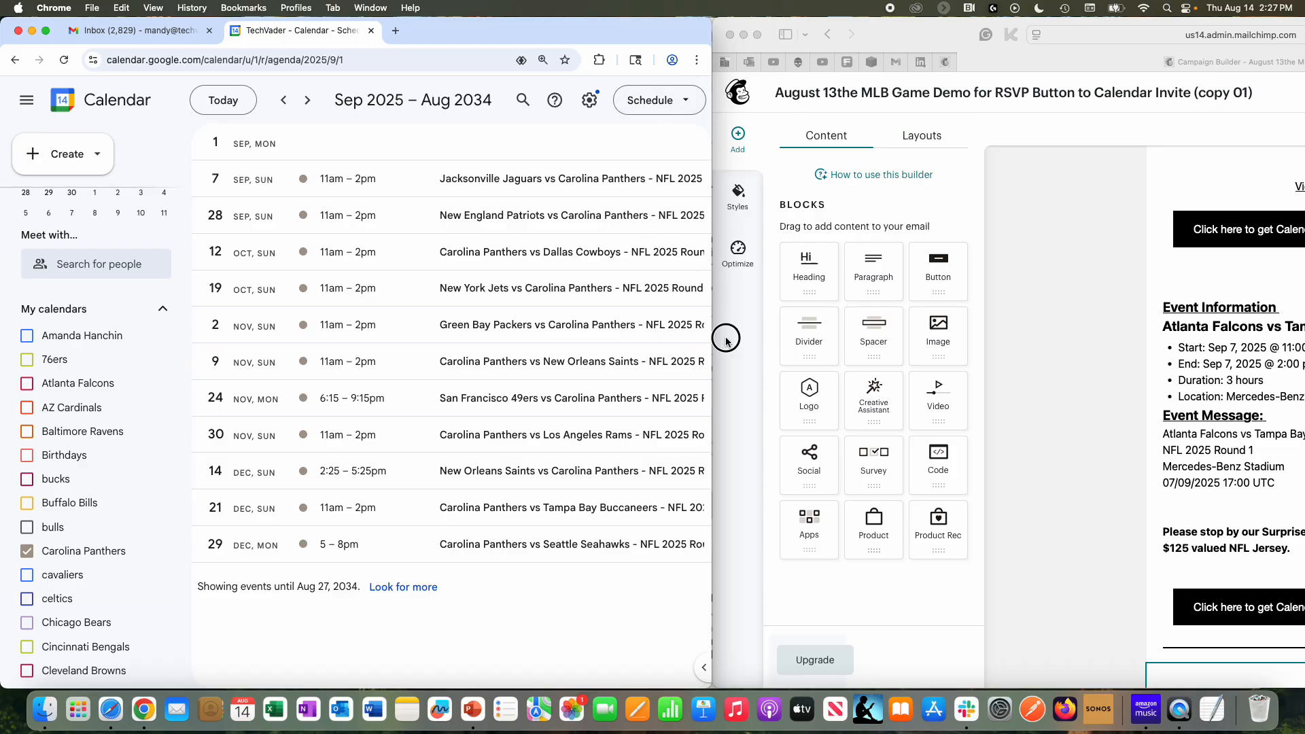
Switch to Mailchimp and open the draft campaign "August 13the MLB Game Demo for RSVP Button to Calendar Invite (copy 01)" for editing.
left_click_drag(868, 31, 442, 6)
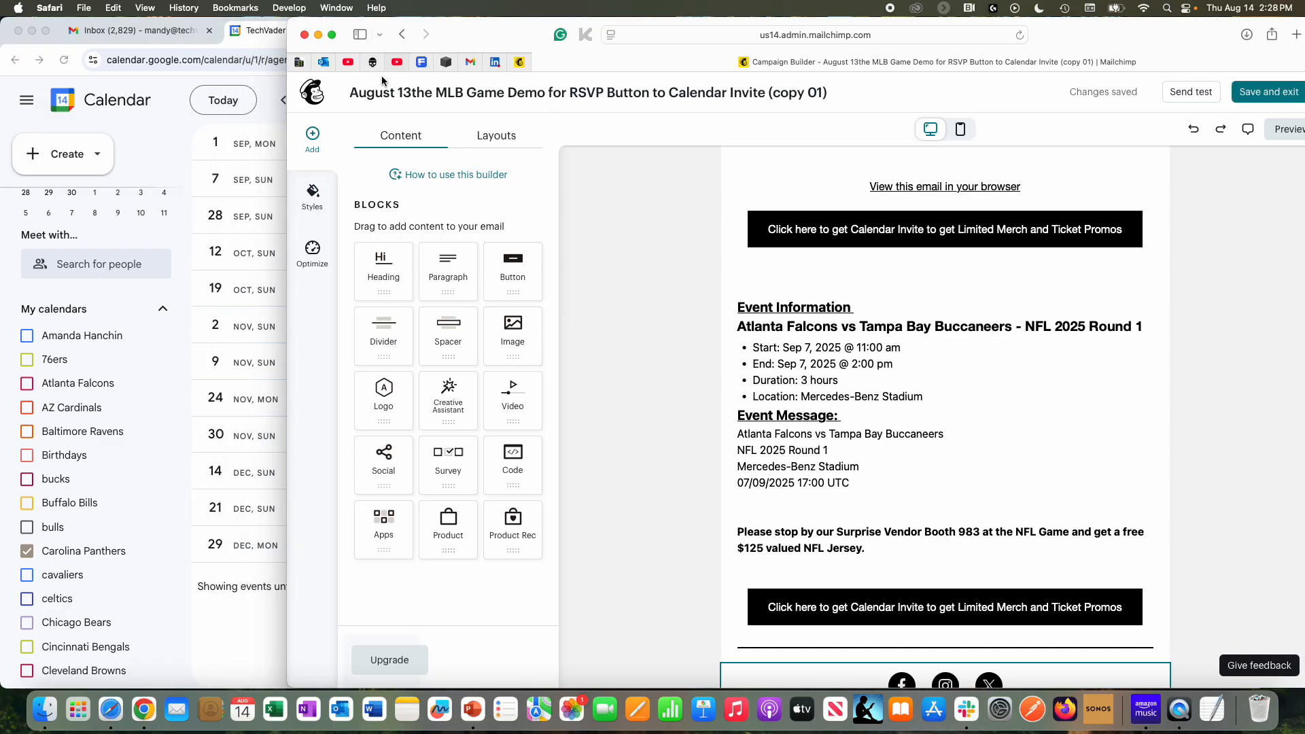
left_click(780, 304)
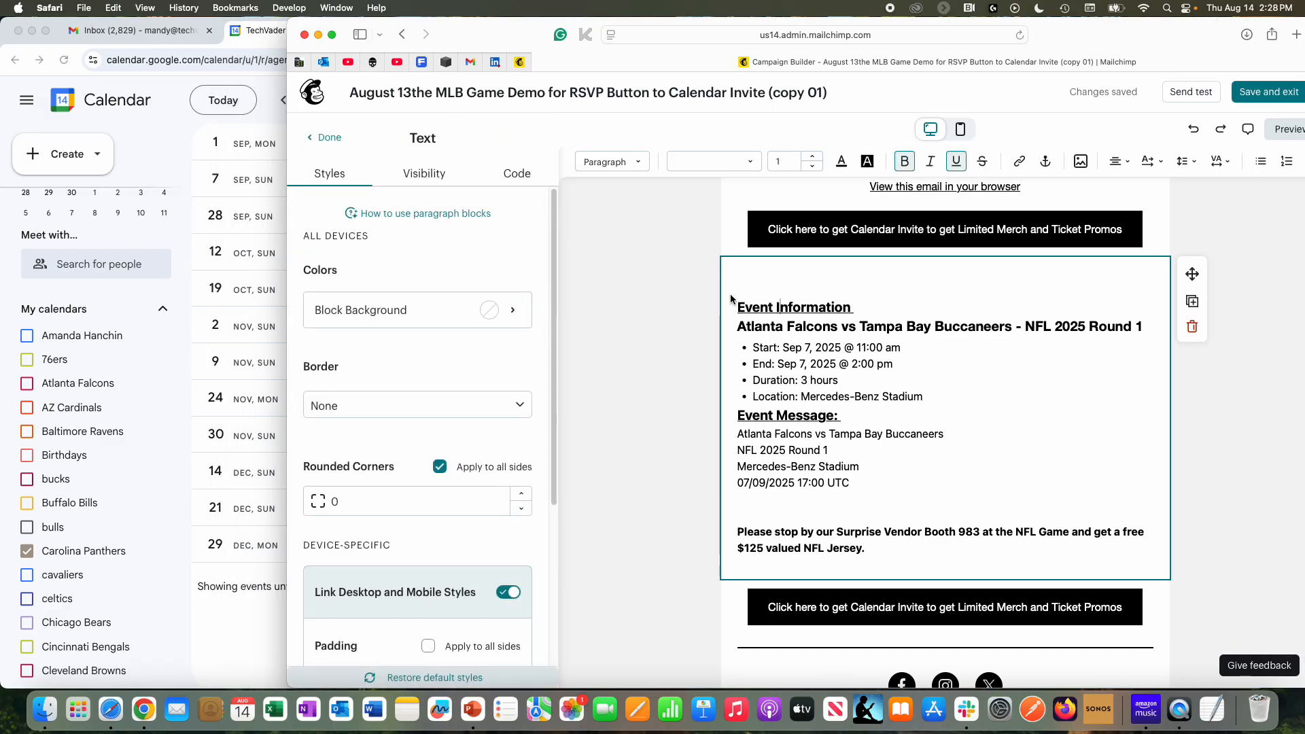
left_click(330, 139)
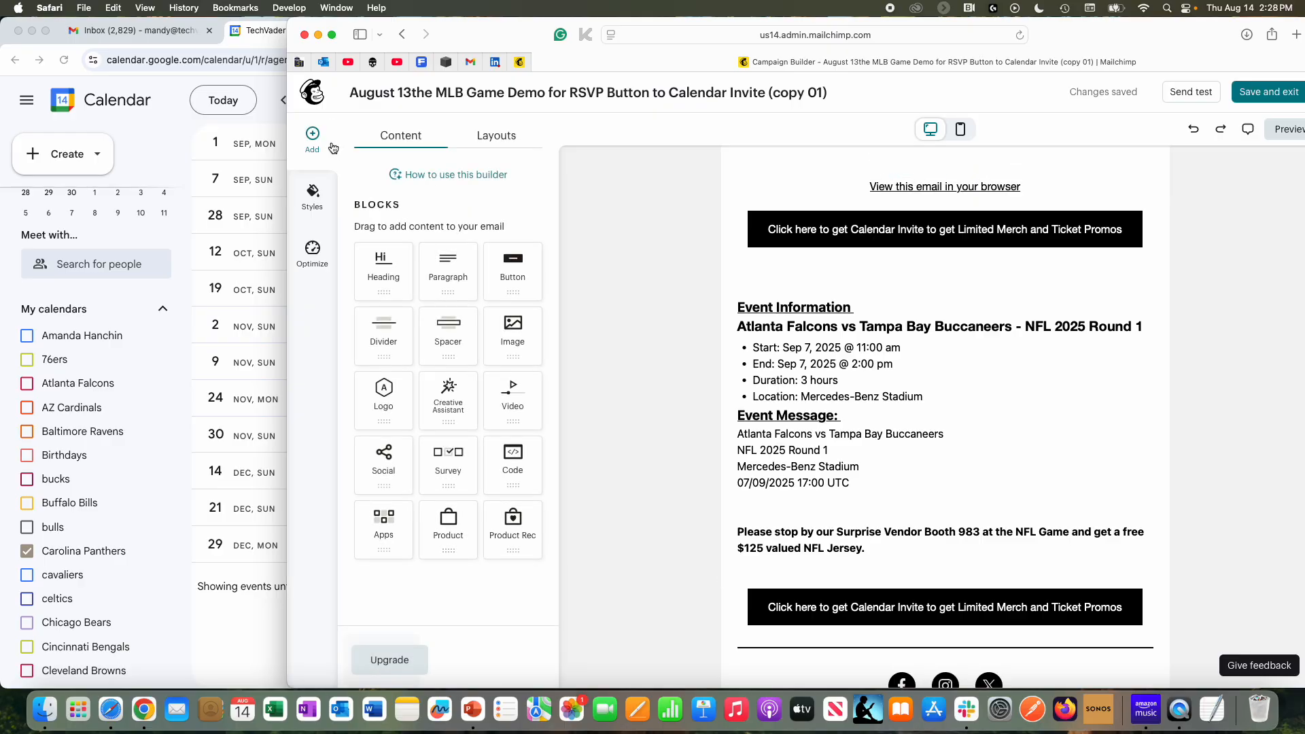
left_click(313, 94)
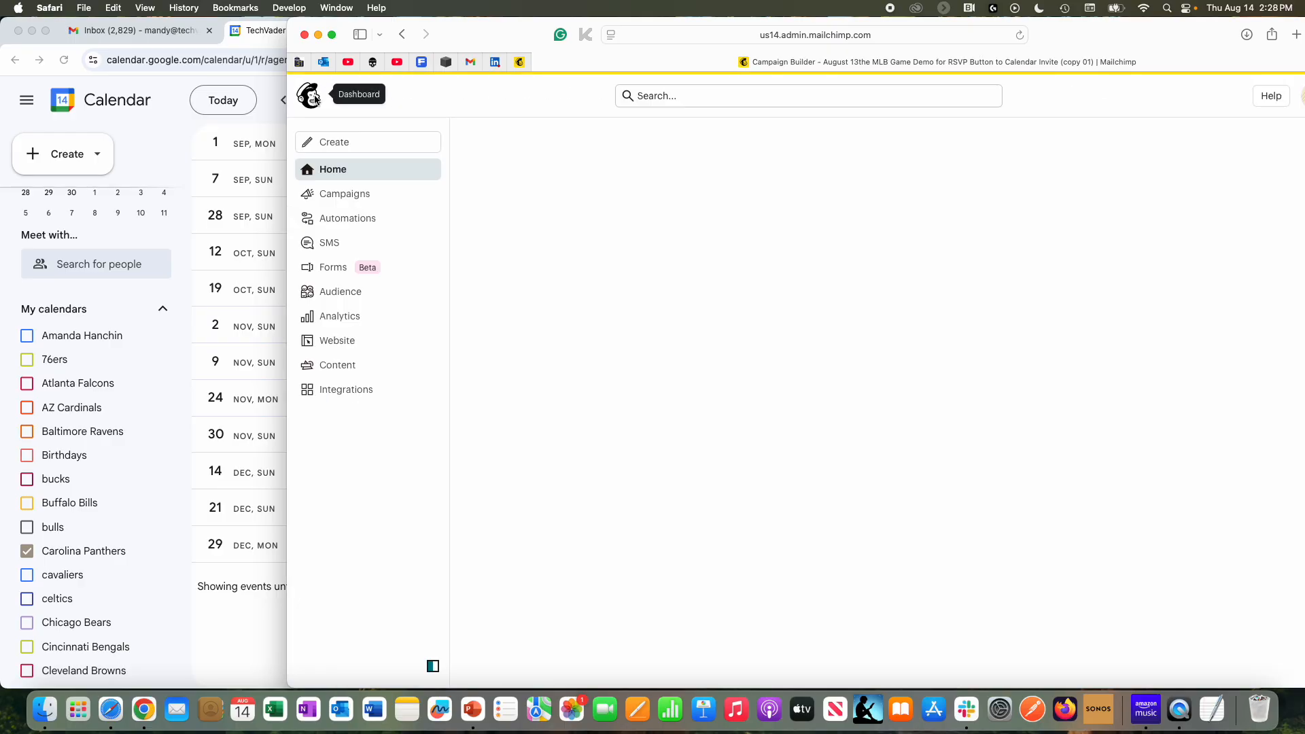
left_click(334, 195)
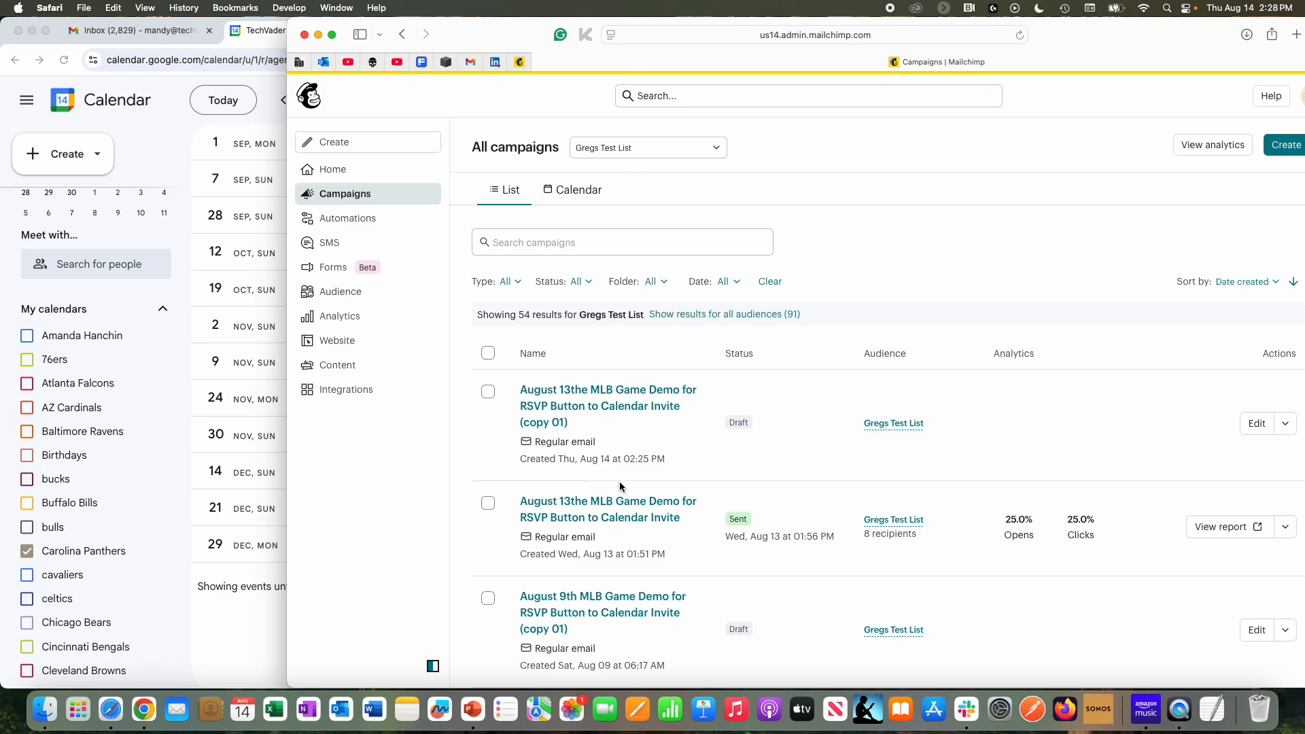
left_click(1255, 422)
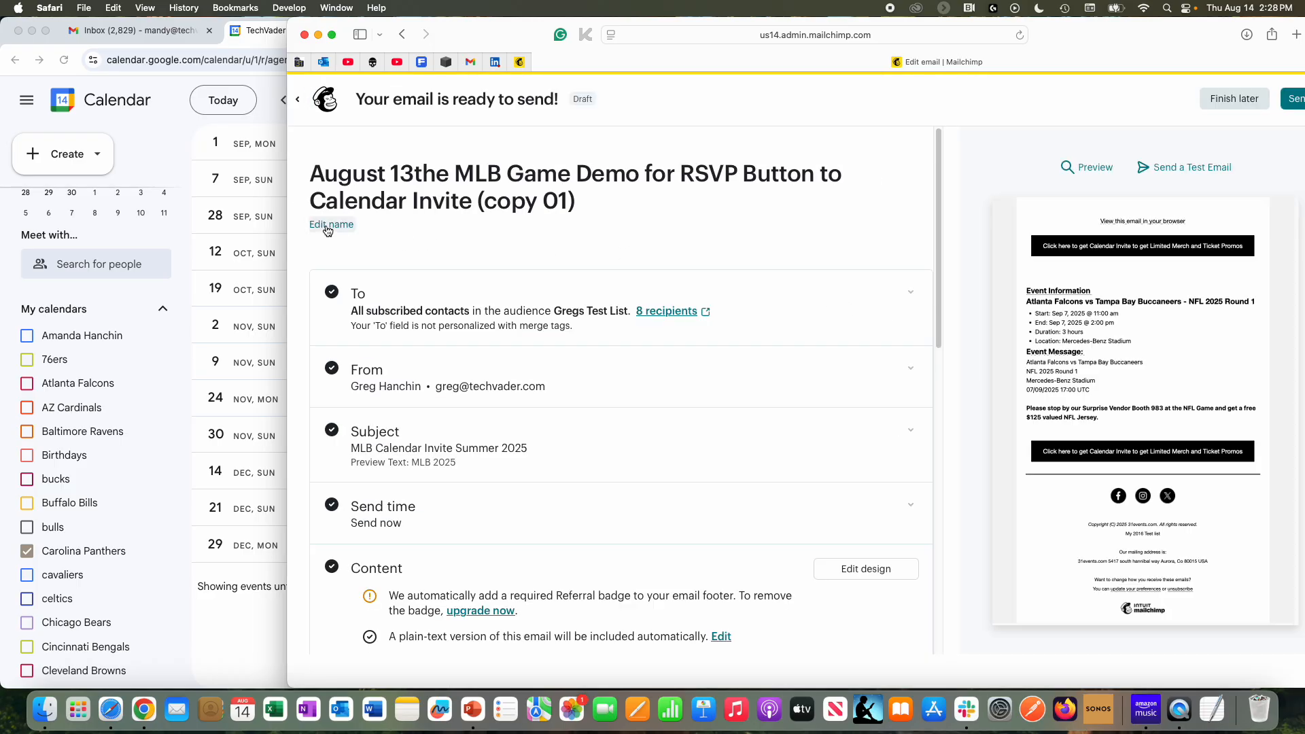
Rename the campaign "August 14 NFL Game Demo for RSVP Button to Calendar Invite (copy 01)" and save the name.
left_click(333, 227)
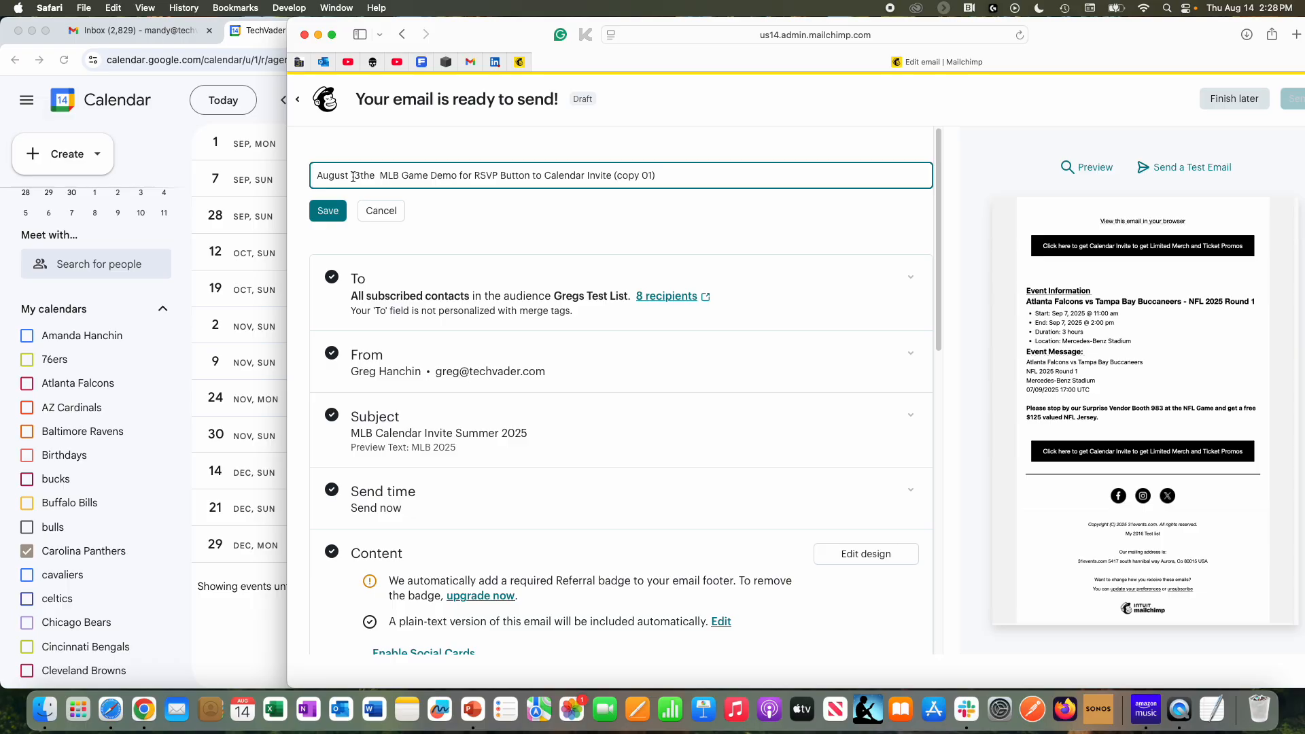
left_click_drag(352, 176, 376, 176)
type("4")
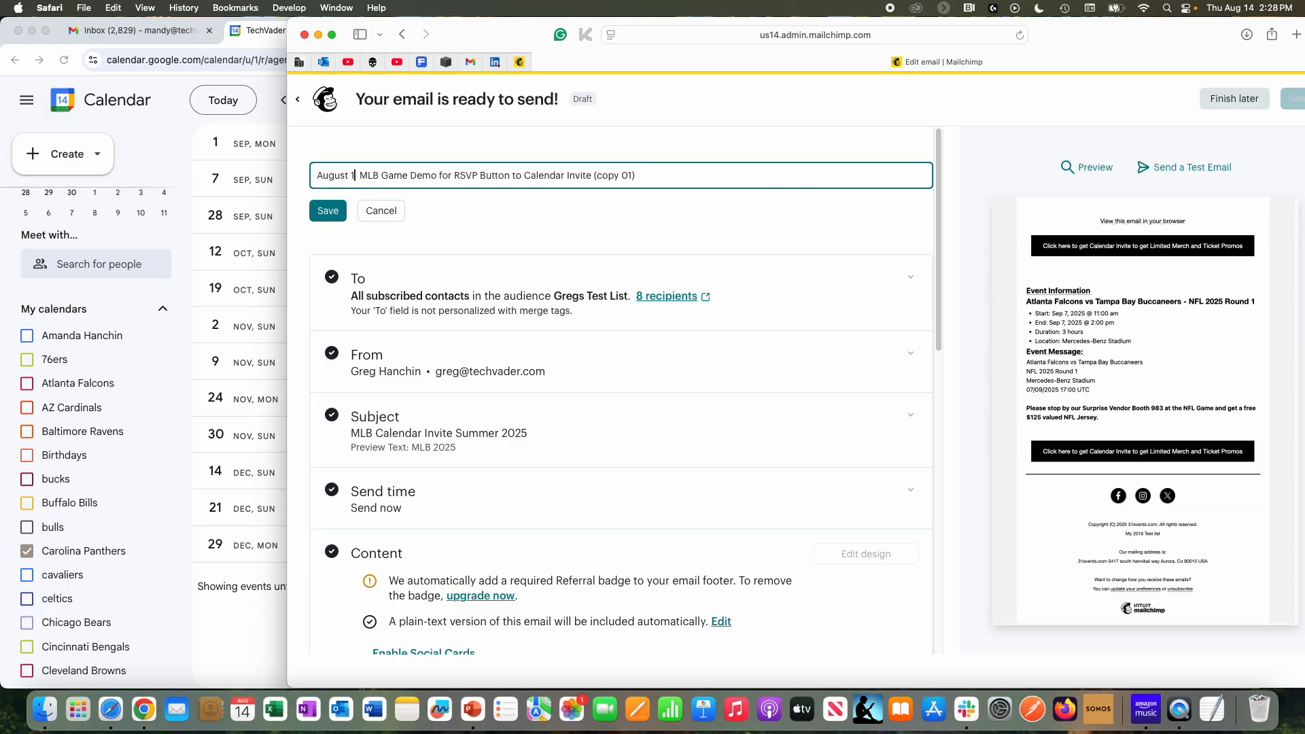
double_click(380, 179)
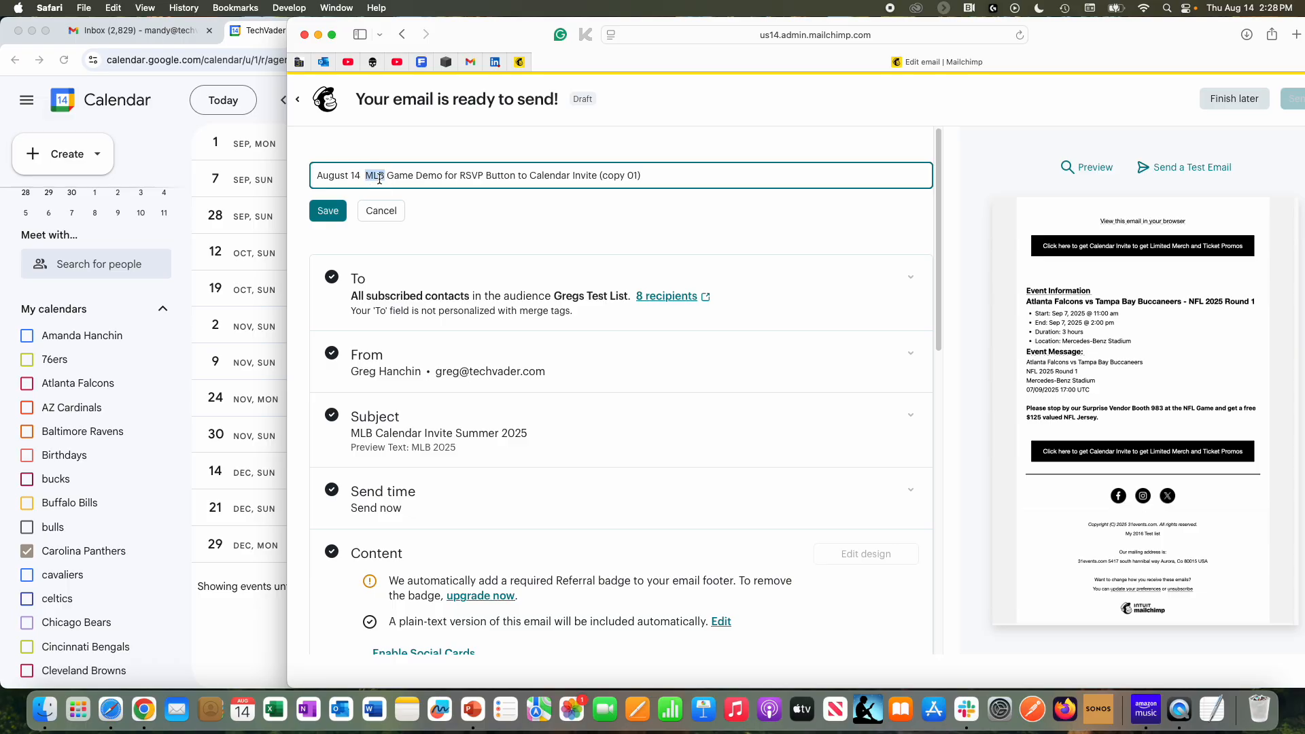
type("N")
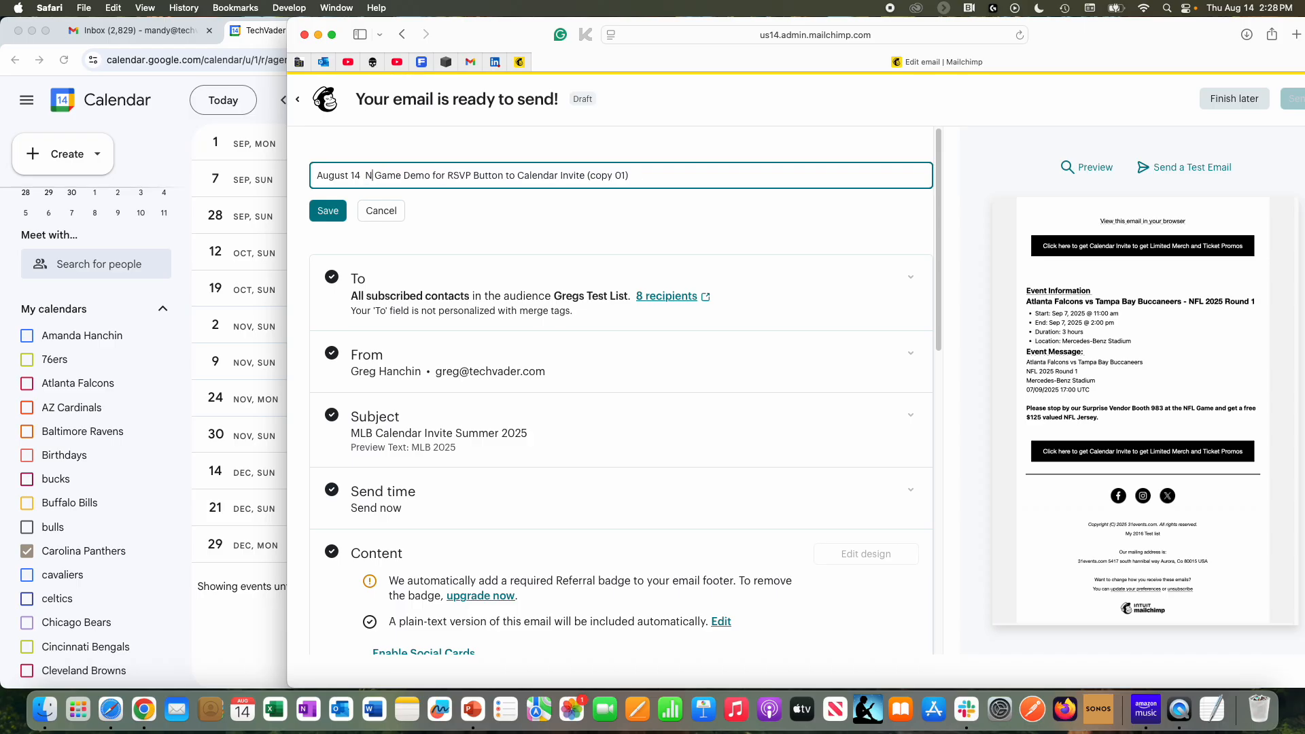
type("FL")
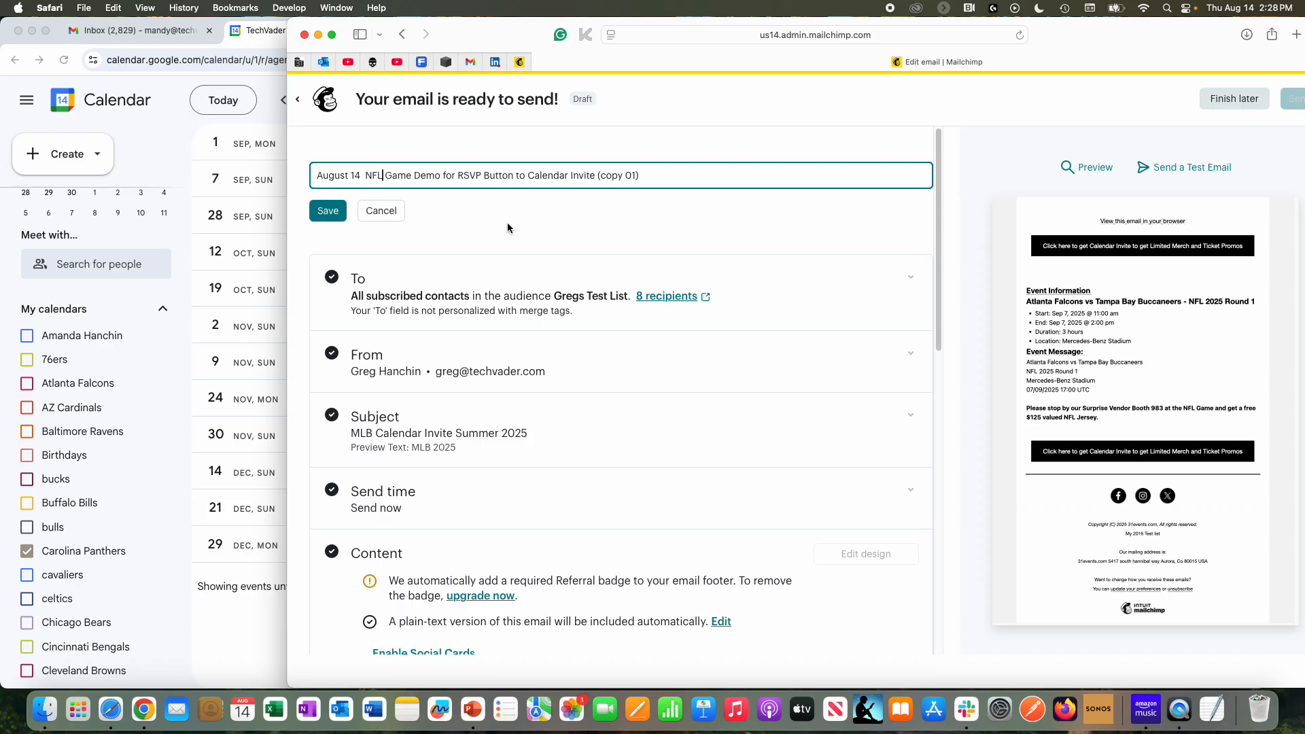
left_click(314, 215)
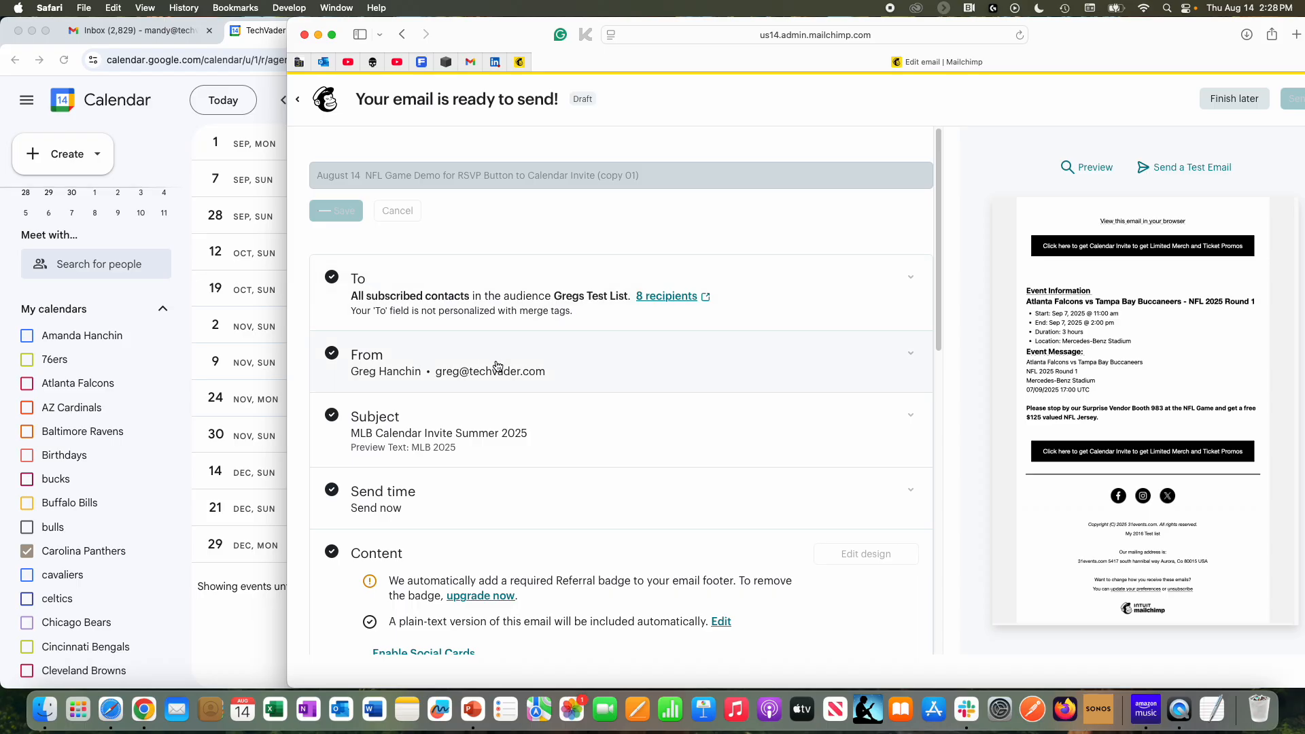
Set the email subject to "NFL Calendar Invite Summer 2025" and the preview text to "NFL 2025", and save both.
left_click(456, 443)
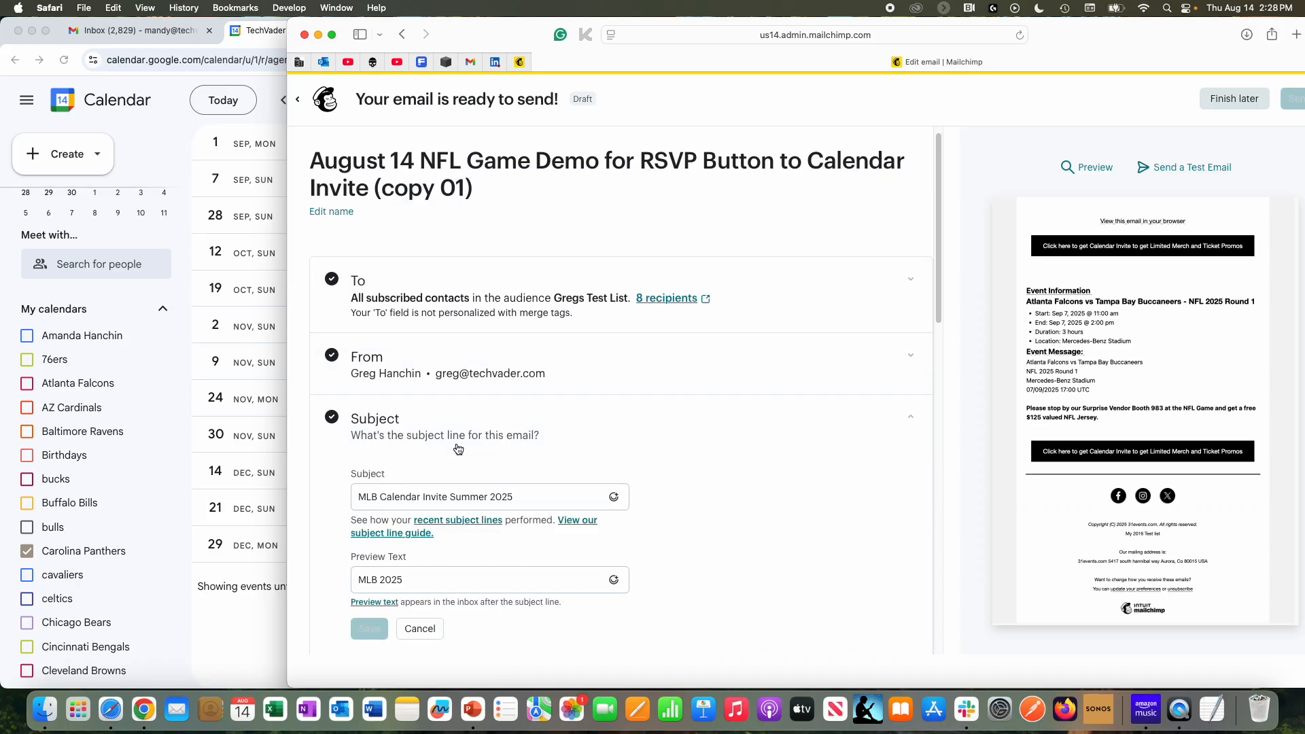
double_click(366, 502)
type("N")
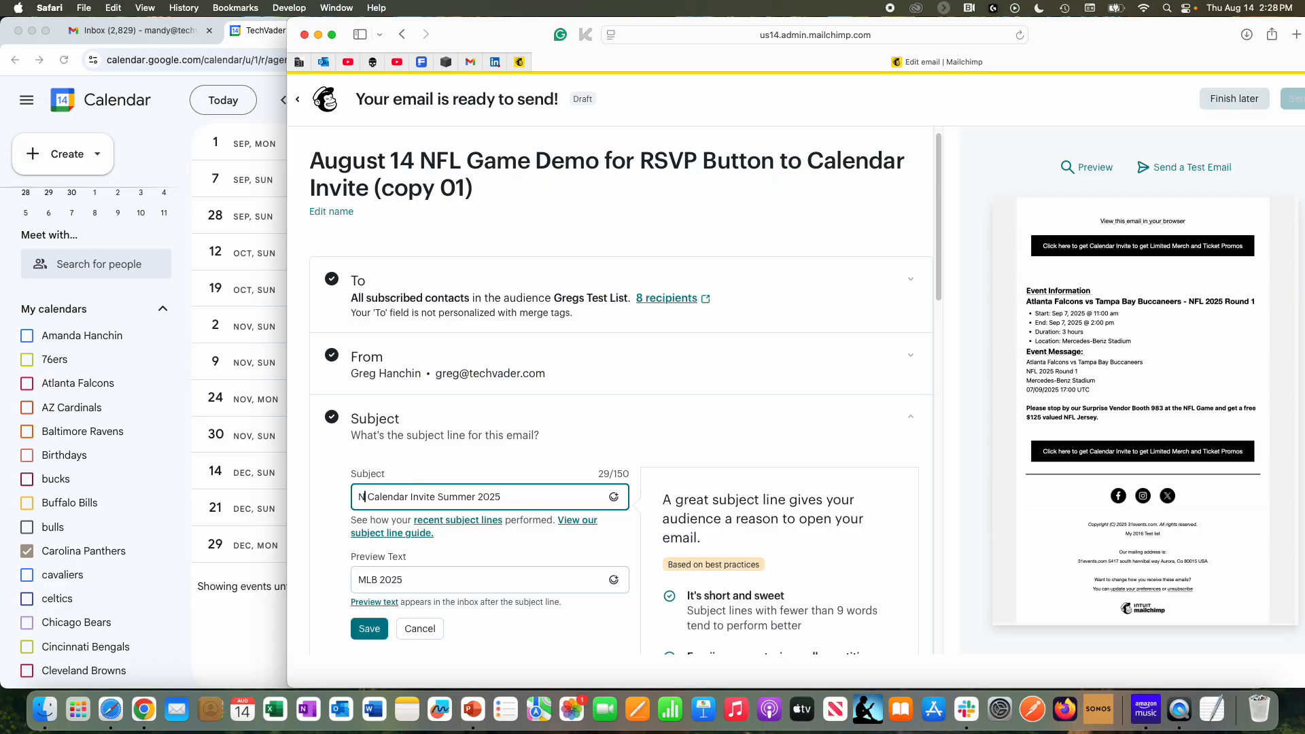
type("FL")
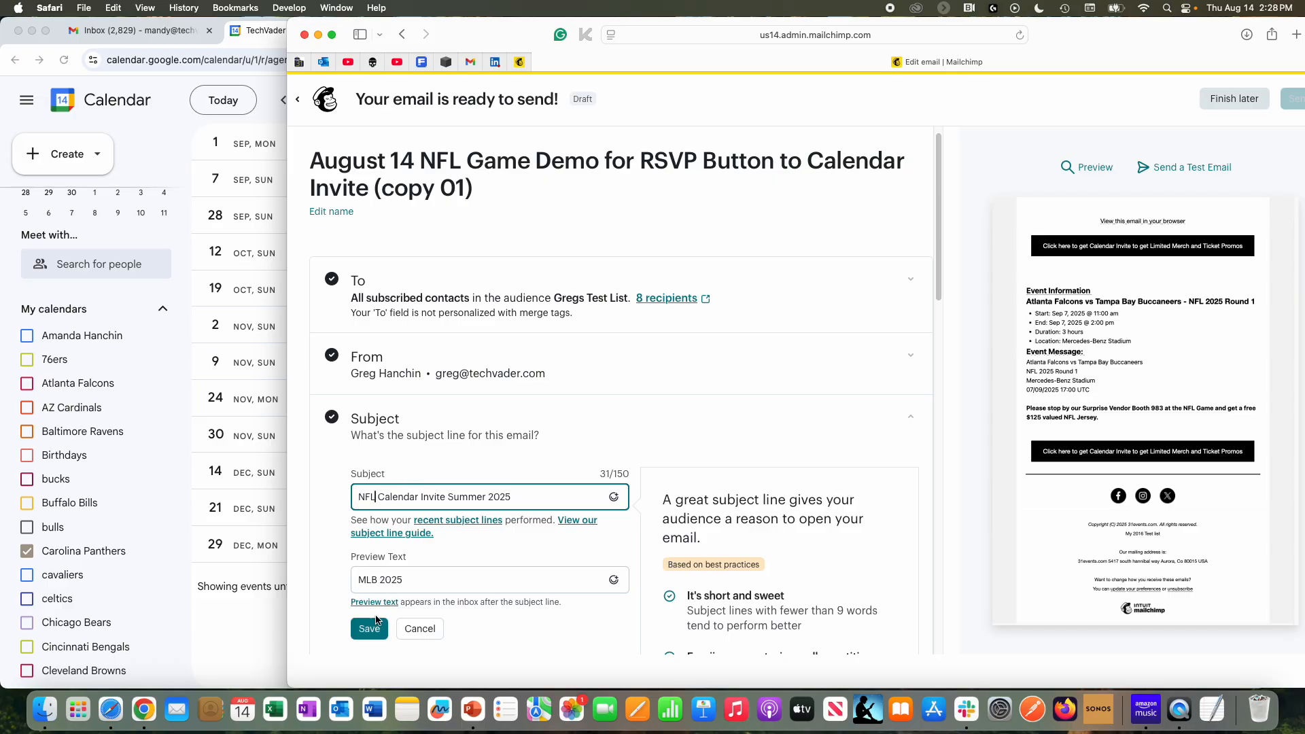
double_click(373, 581)
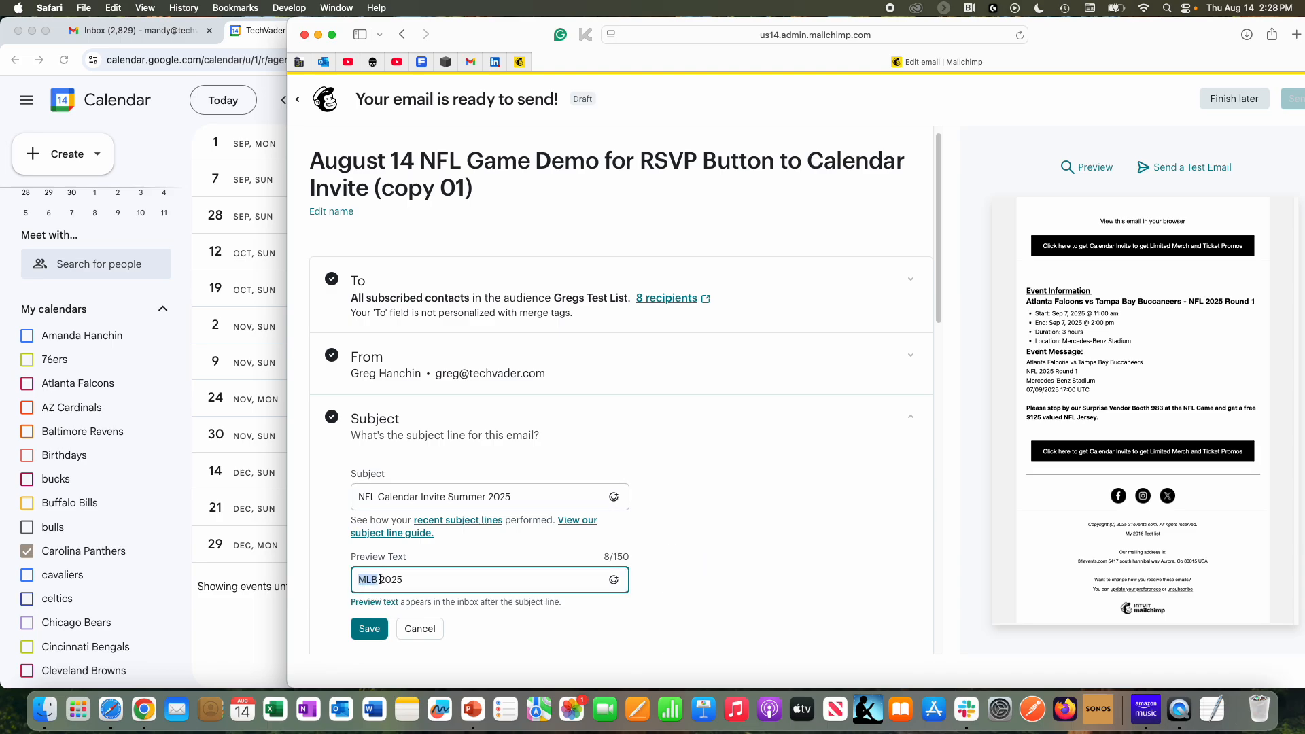
type("NFL")
left_click(369, 628)
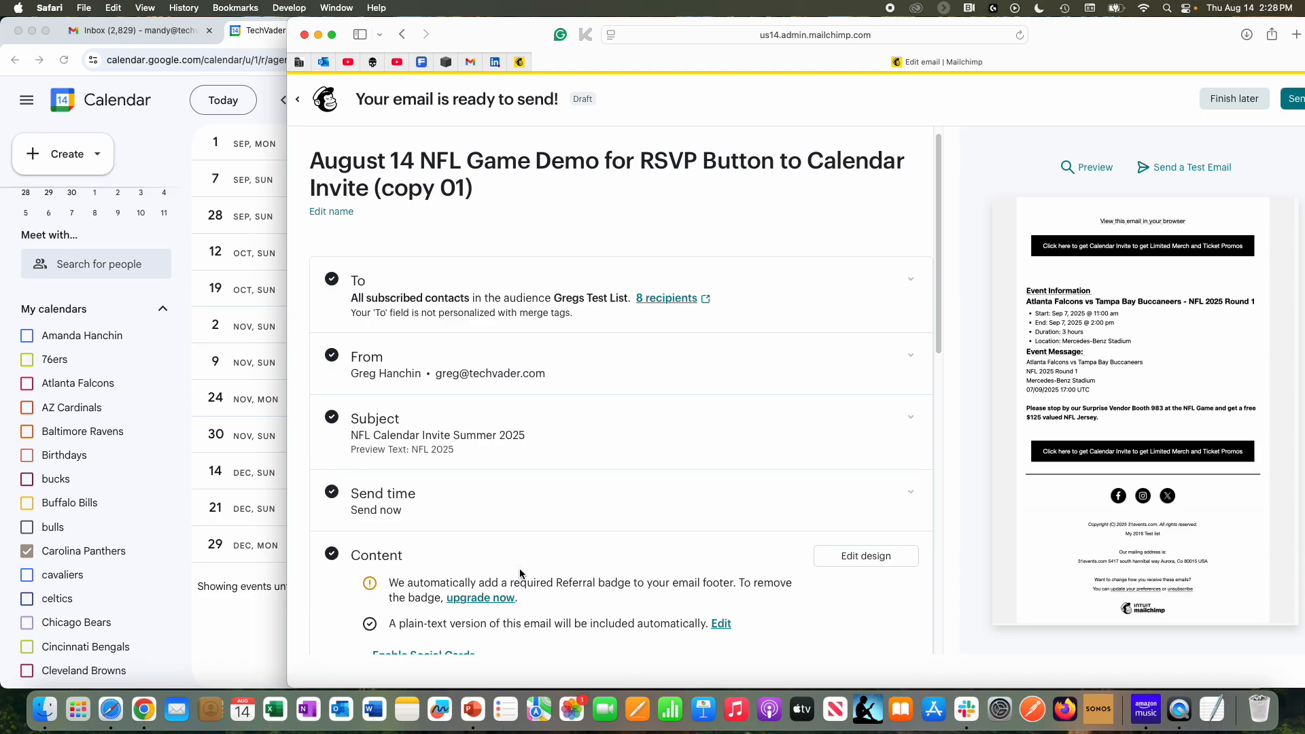
Open the email design and delete the Event Information and Event Message text, keeping the vendor booth paragraph.
scroll(563, 520, "down", 2)
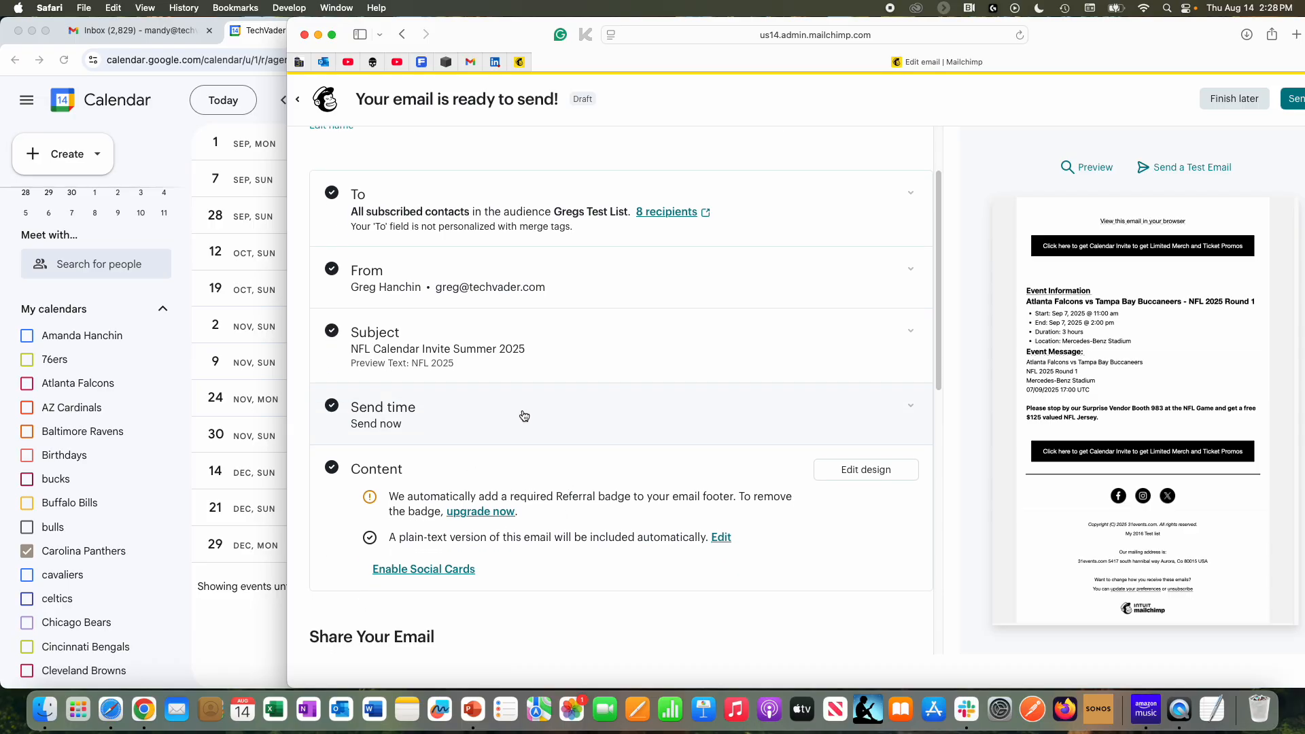
left_click(892, 471)
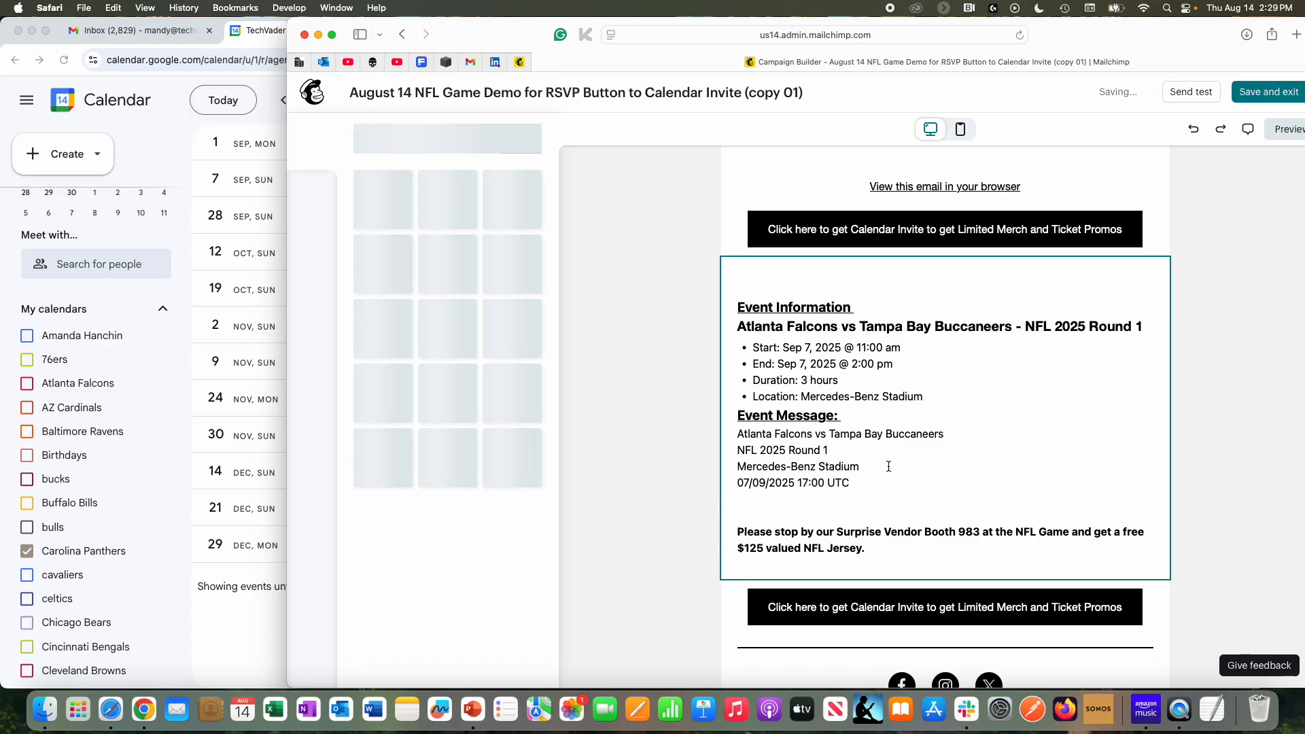
left_click(889, 466)
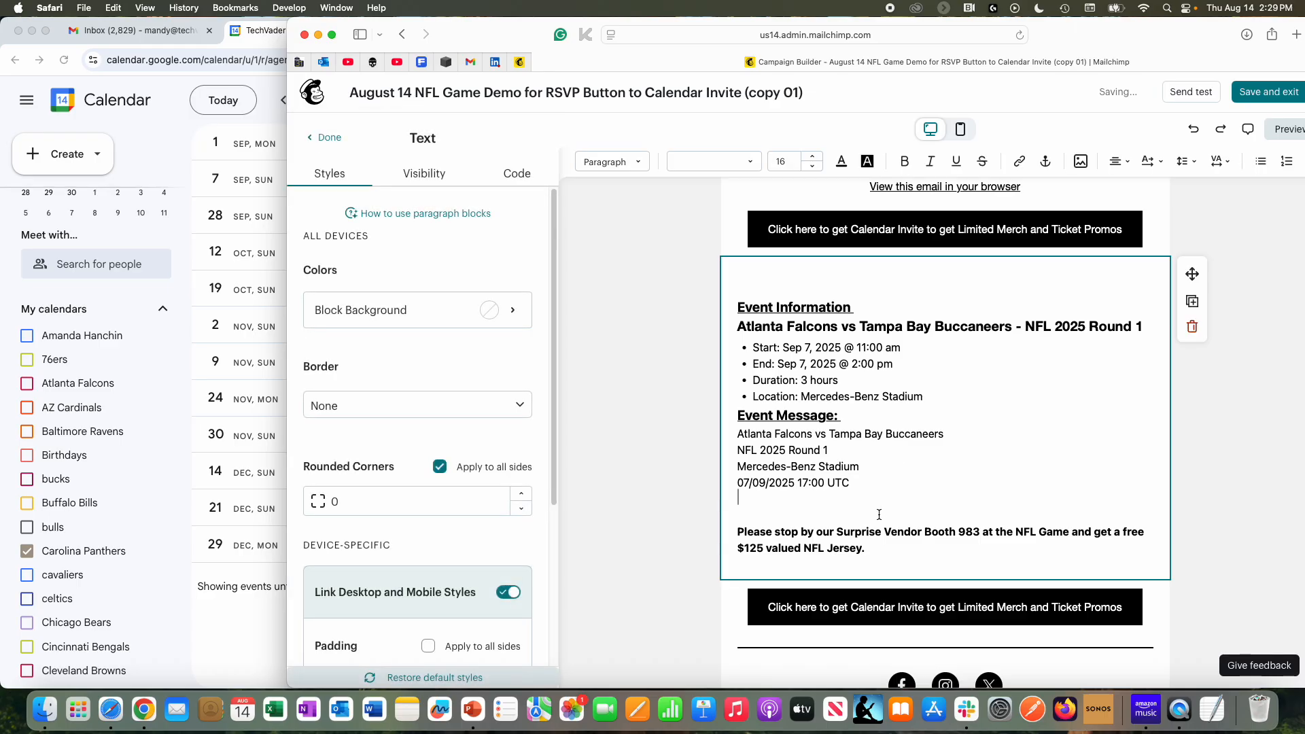
left_click_drag(850, 483, 734, 309)
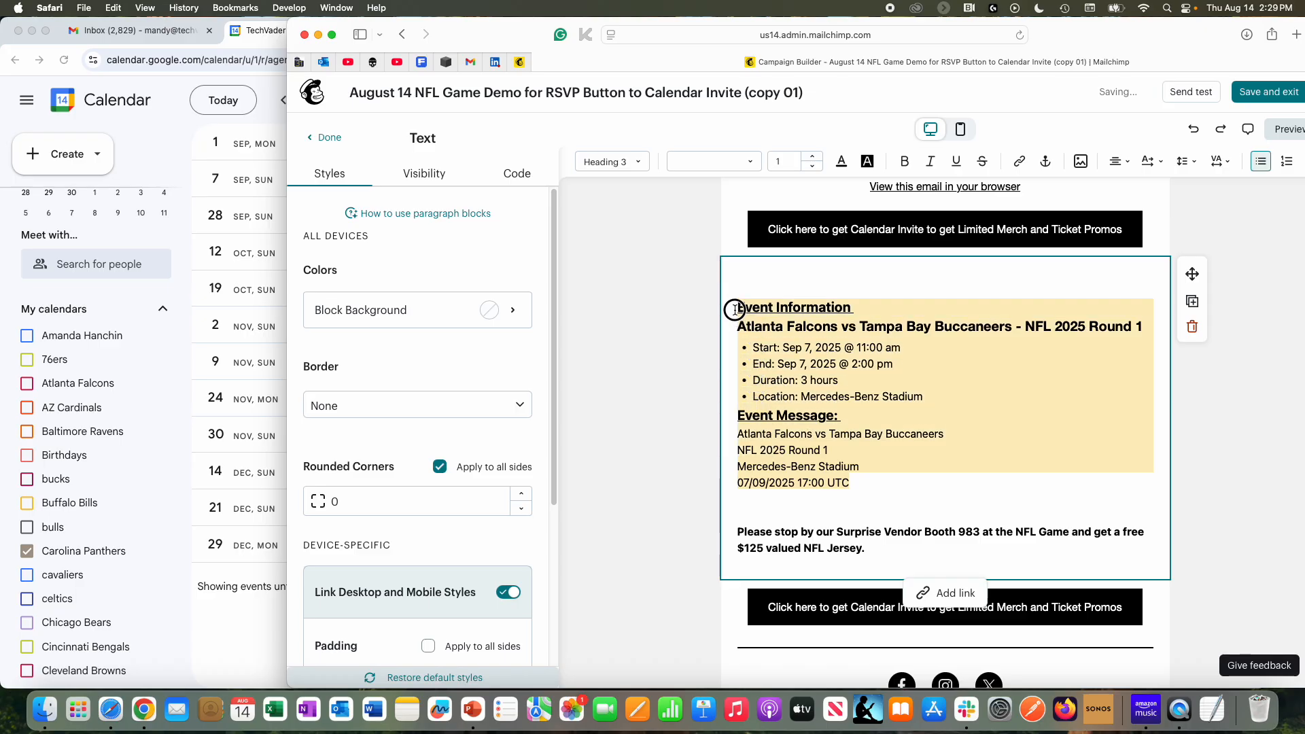
key("BackSpace")
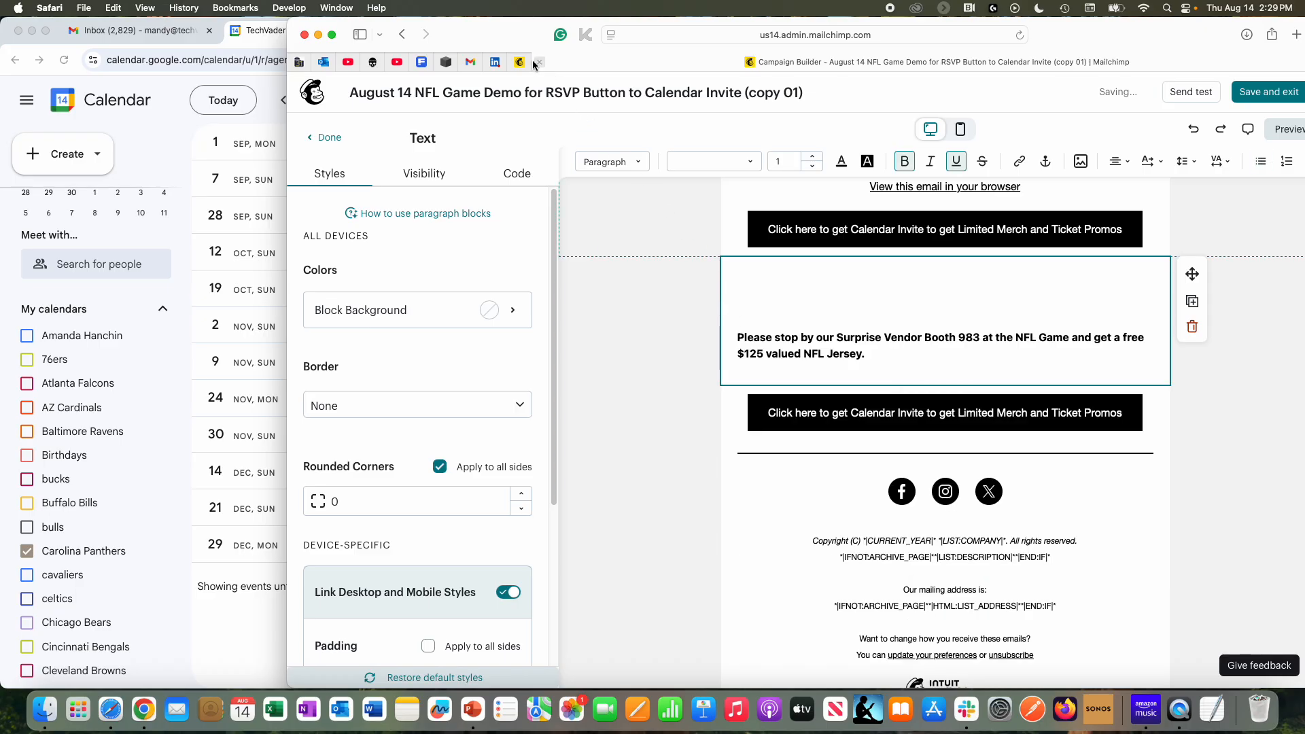
Switch to Google Calendar and open the October 19 New York Jets vs Carolina Panthers event for editing.
left_click_drag(503, 38, 880, 32)
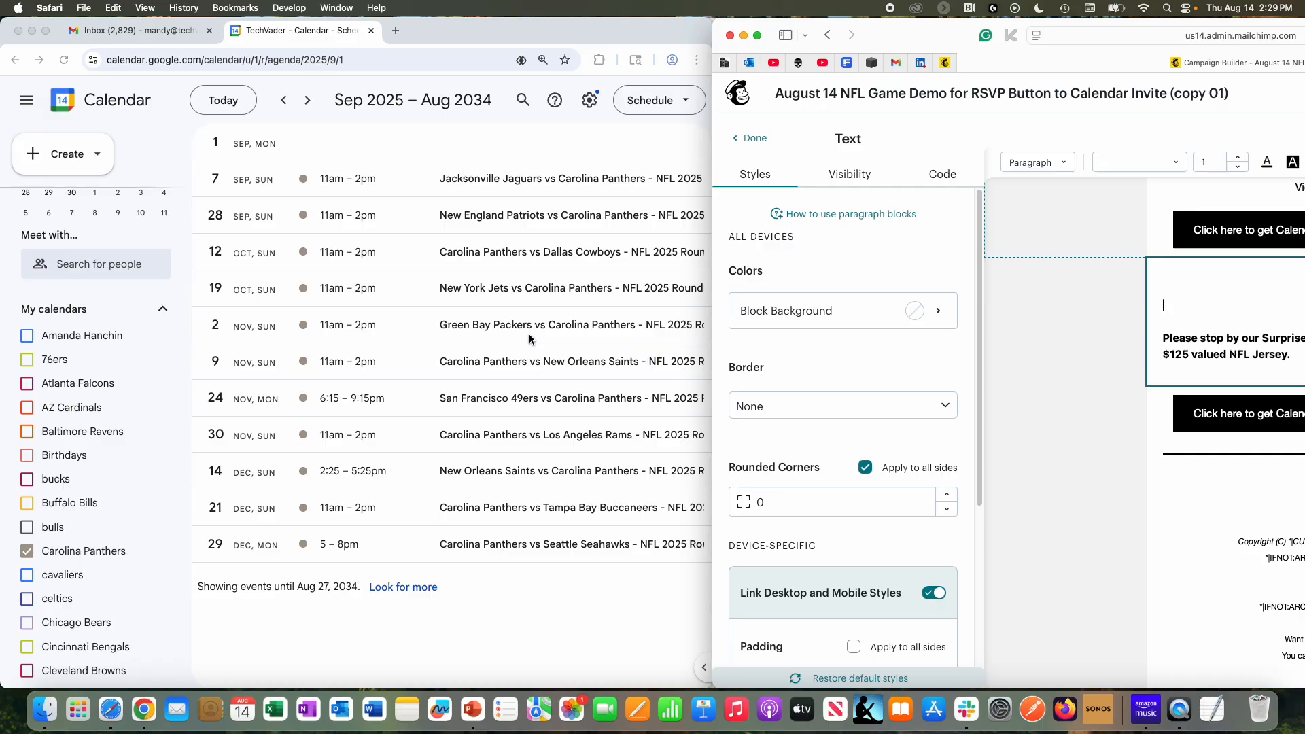
left_click(476, 257)
left_click(476, 215)
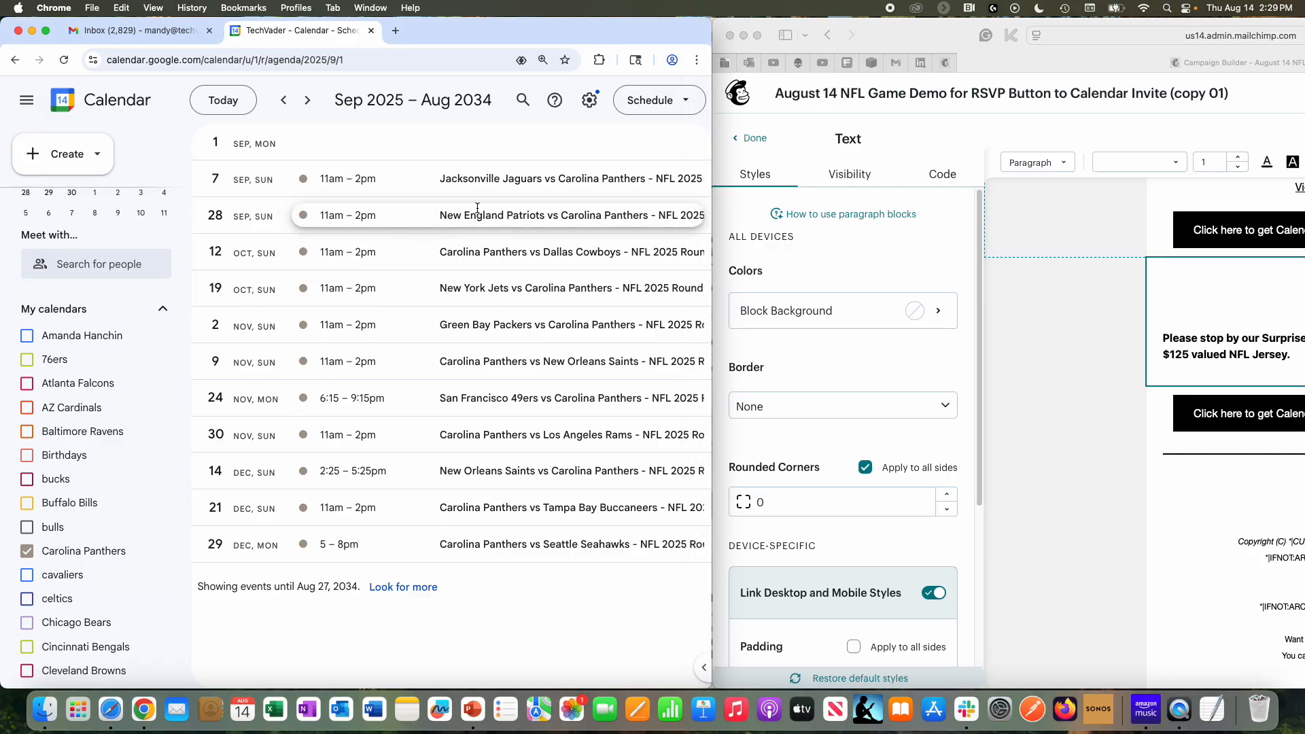
left_click(500, 156)
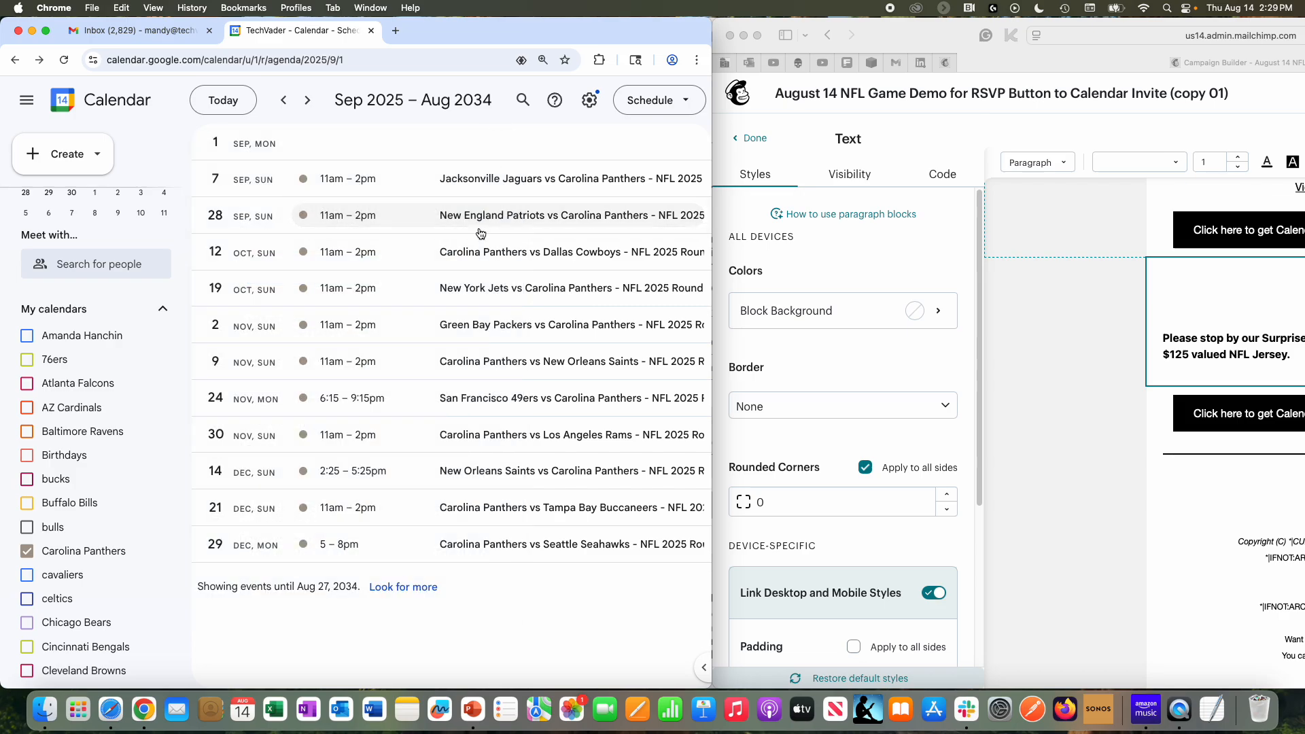
left_click(465, 286)
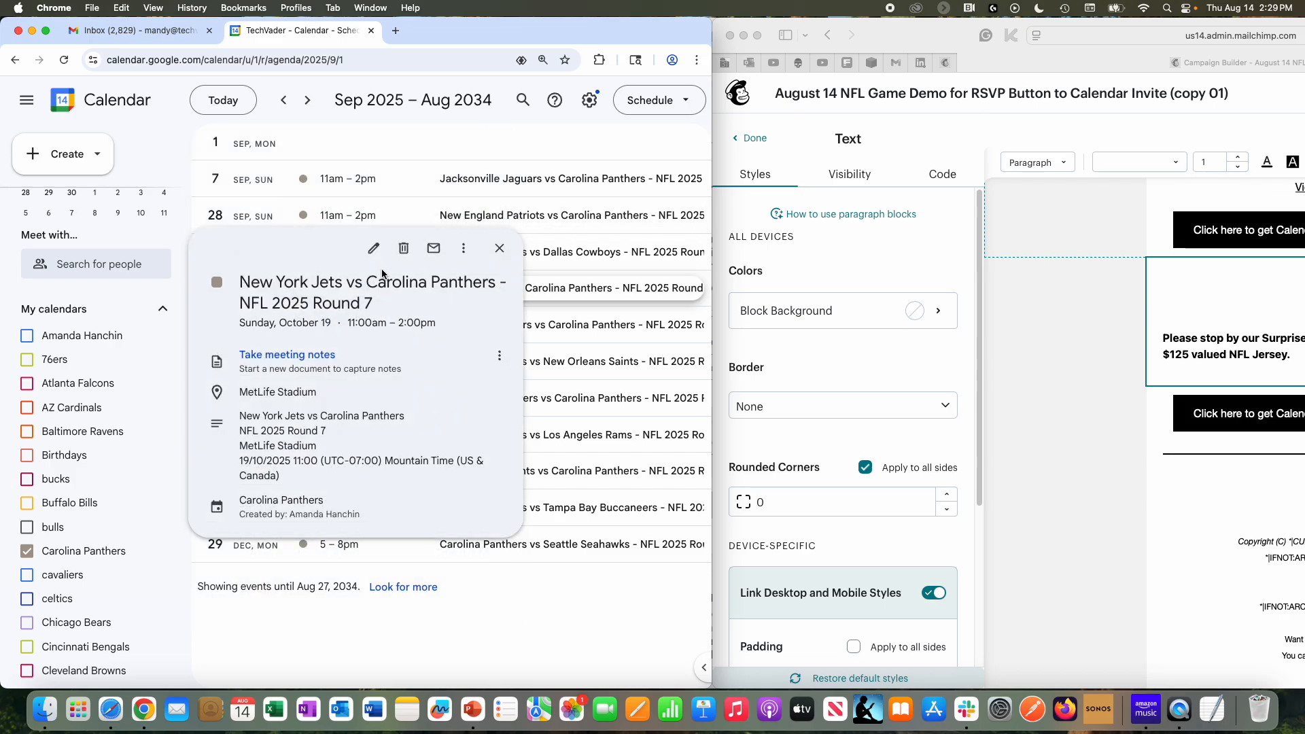
left_click(374, 248)
Add the suggested Calendar Snack creation address as a guest, save the event and send the invitation email.
left_click(527, 290)
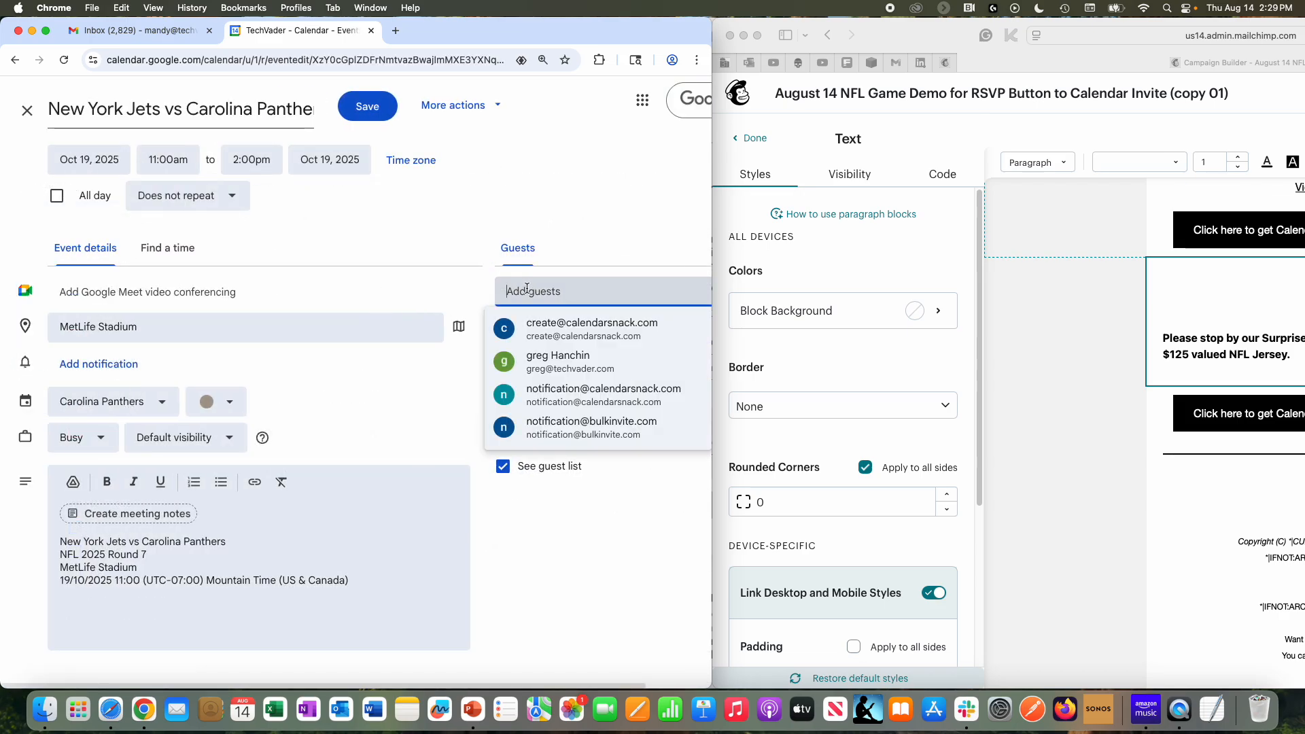
left_click(517, 328)
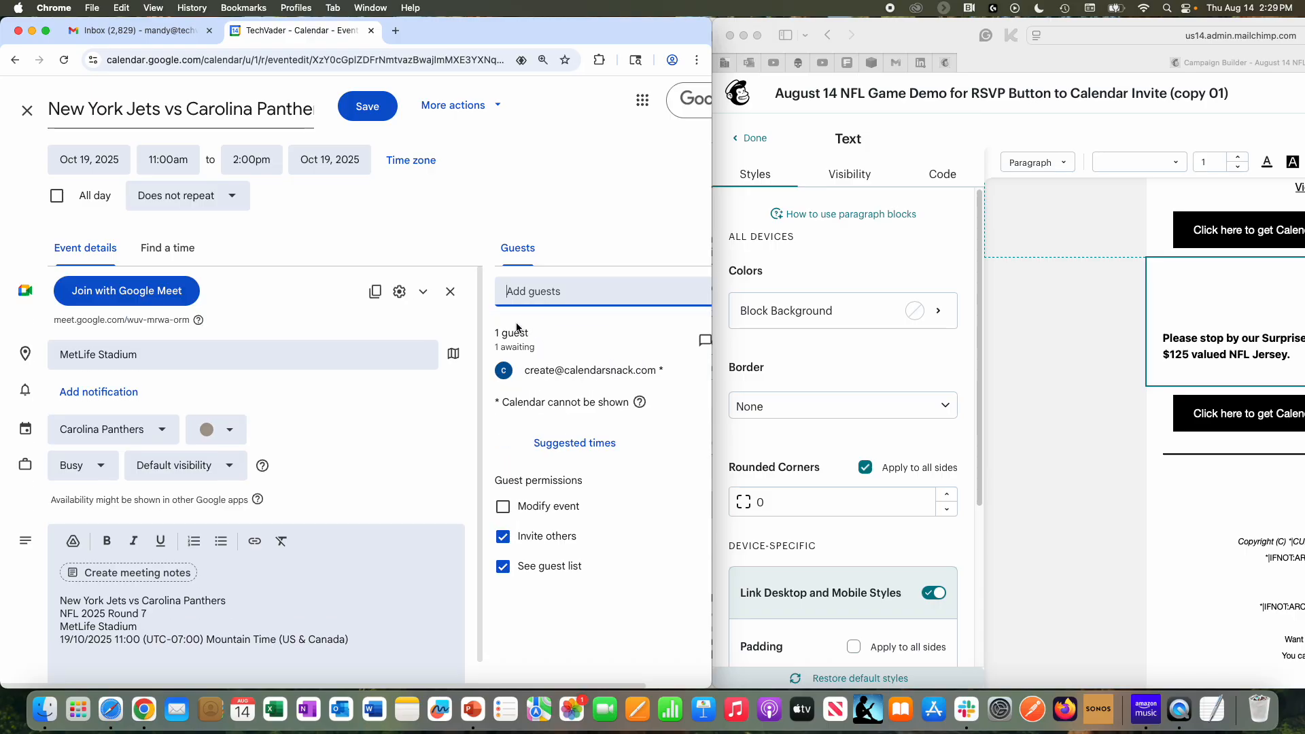
left_click(372, 121)
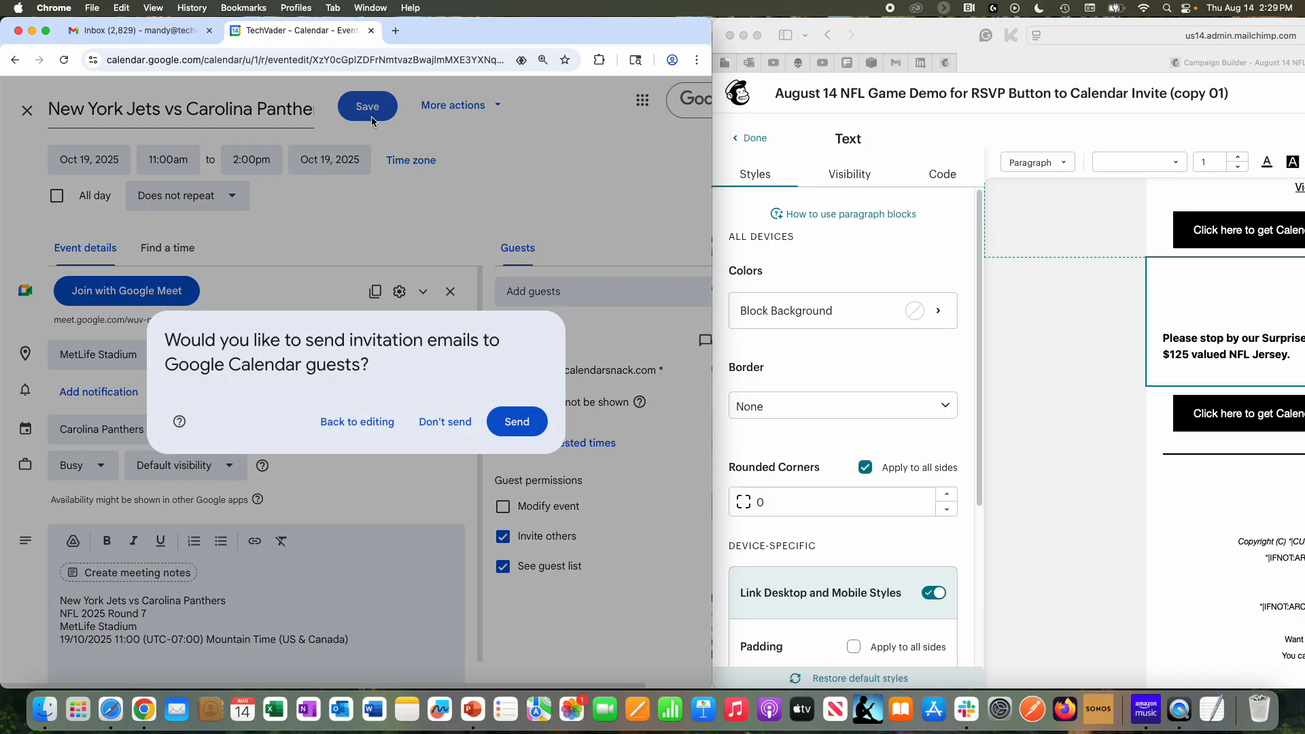
left_click(530, 418)
left_click(526, 423)
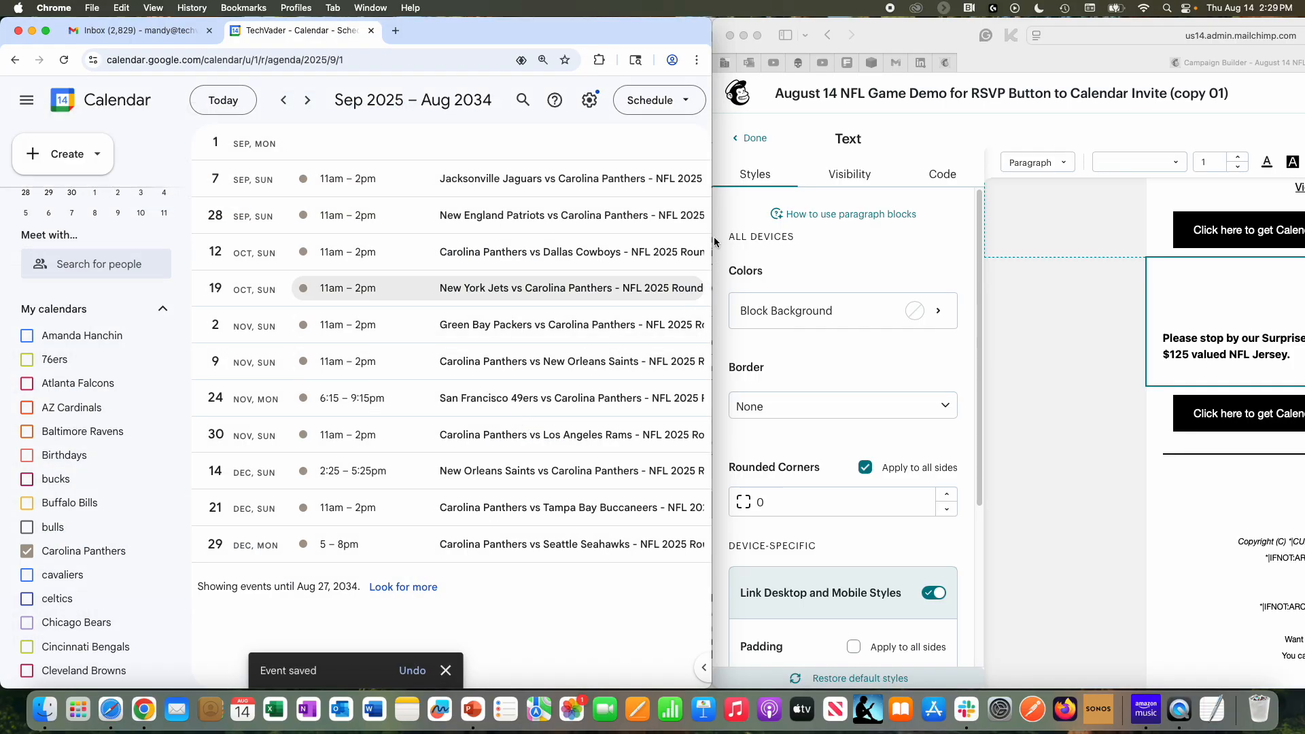
Widen the Google Calendar window and examine the signed-in Google account details.
left_click_drag(711, 154, 998, 153)
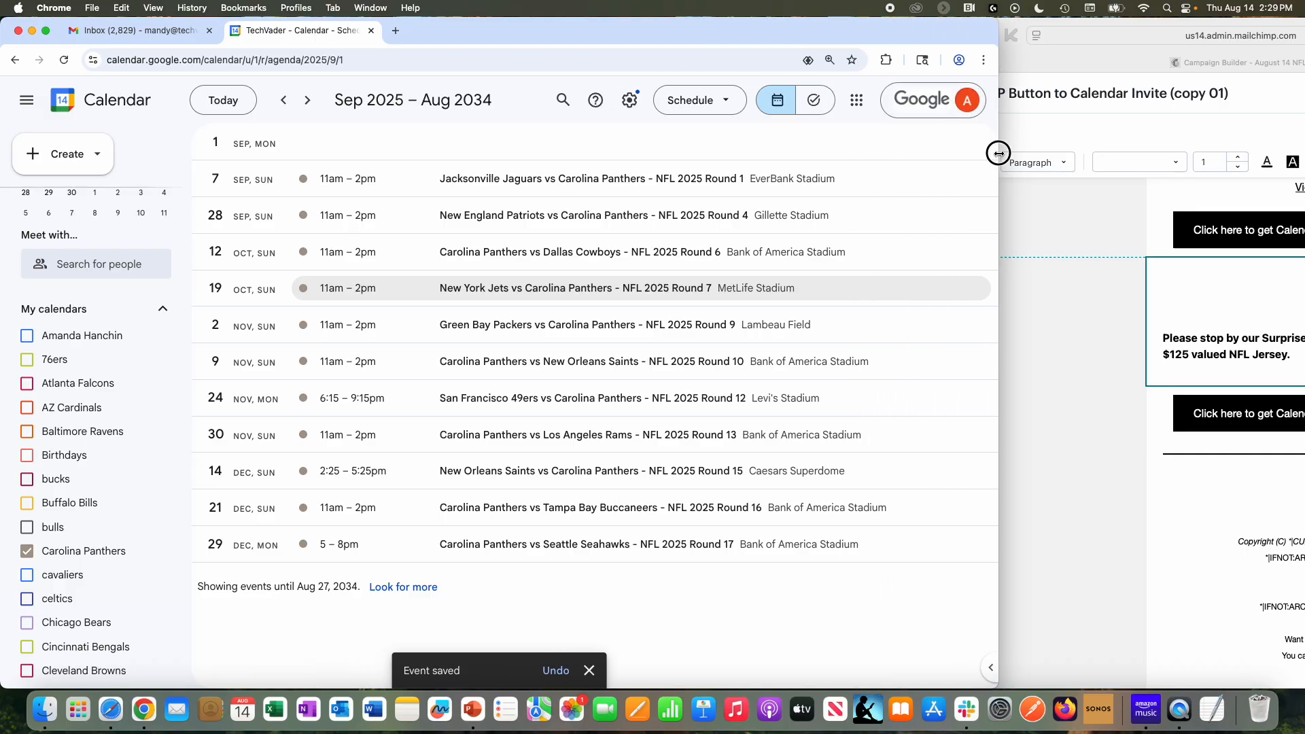
left_click(941, 112)
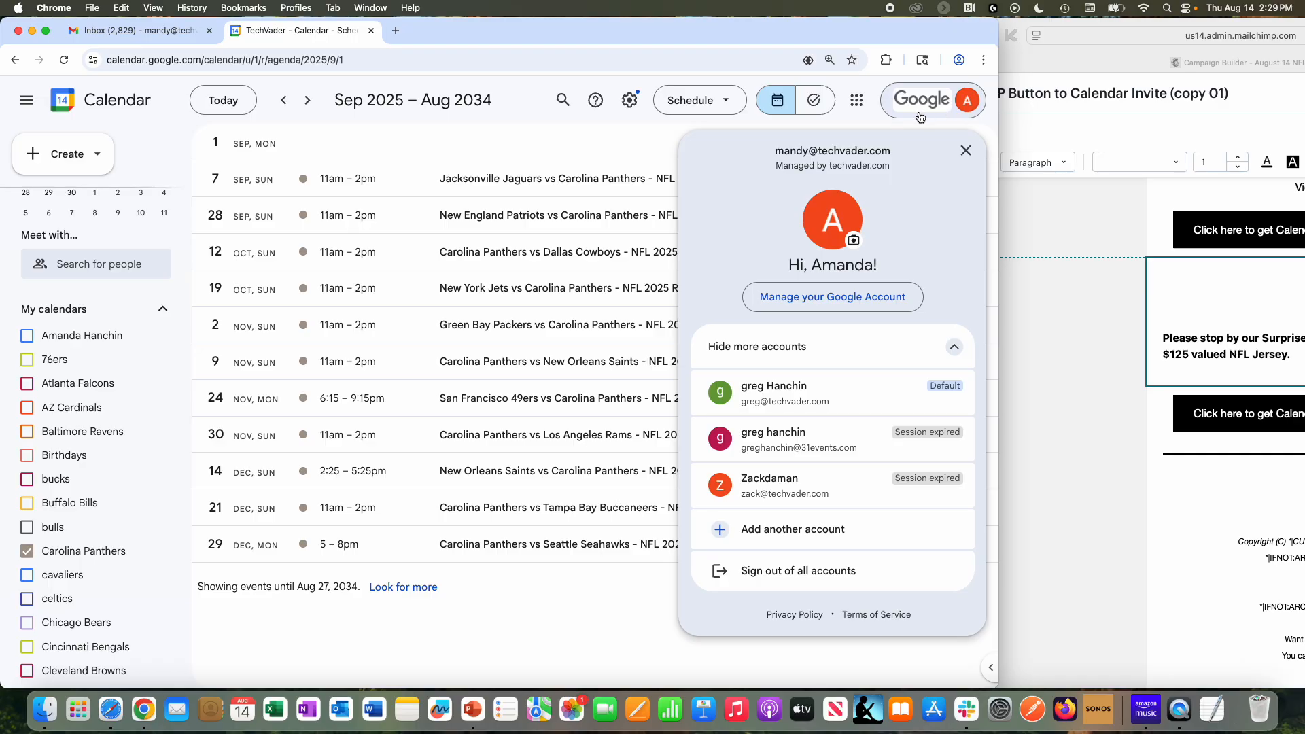
left_click(858, 111)
left_click(857, 109)
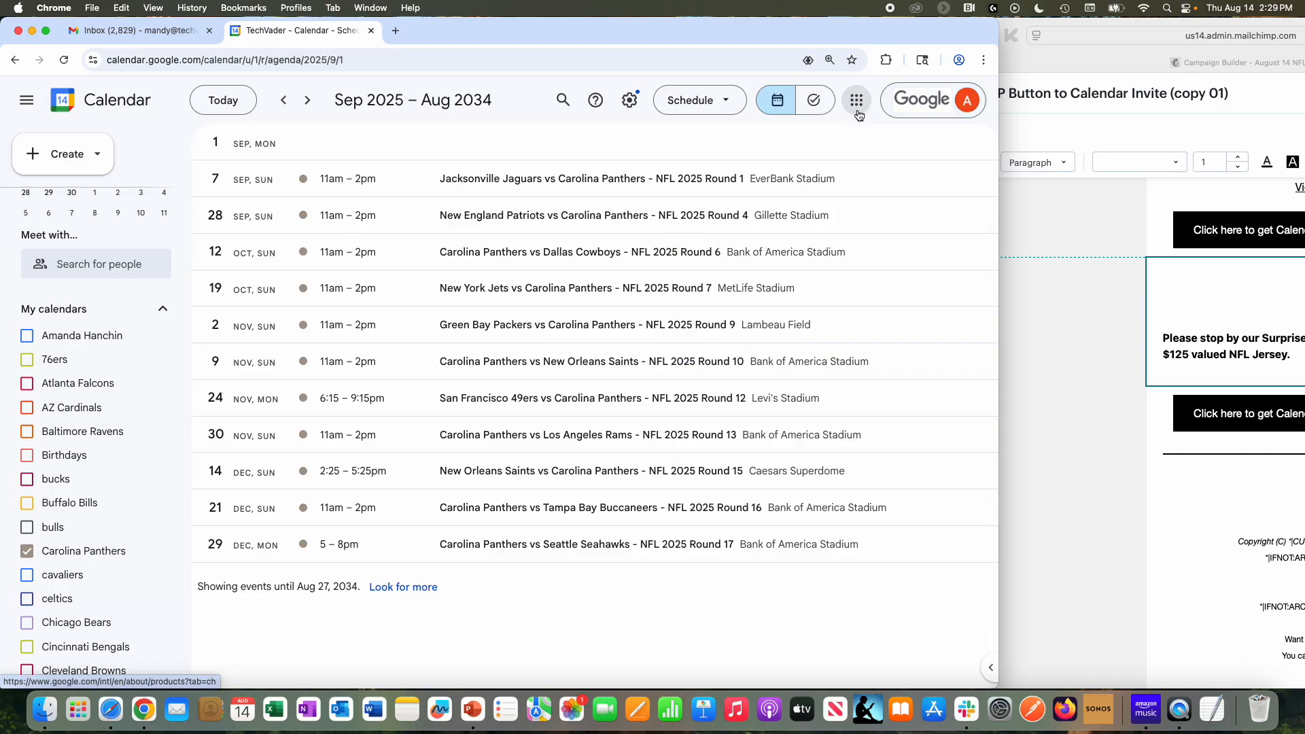
Bring up the Safari window with the Calendar Snack page and switch to the Gmail inbox there.
left_click(111, 709)
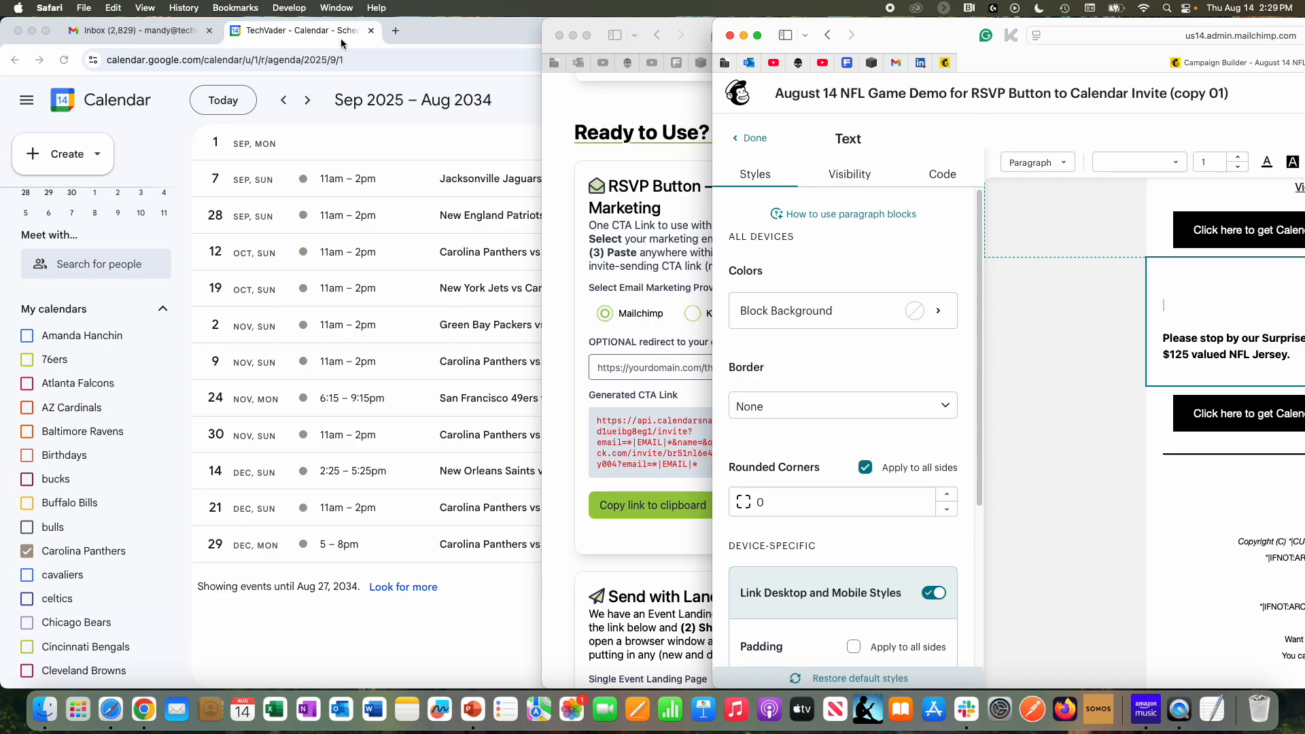
left_click(340, 9)
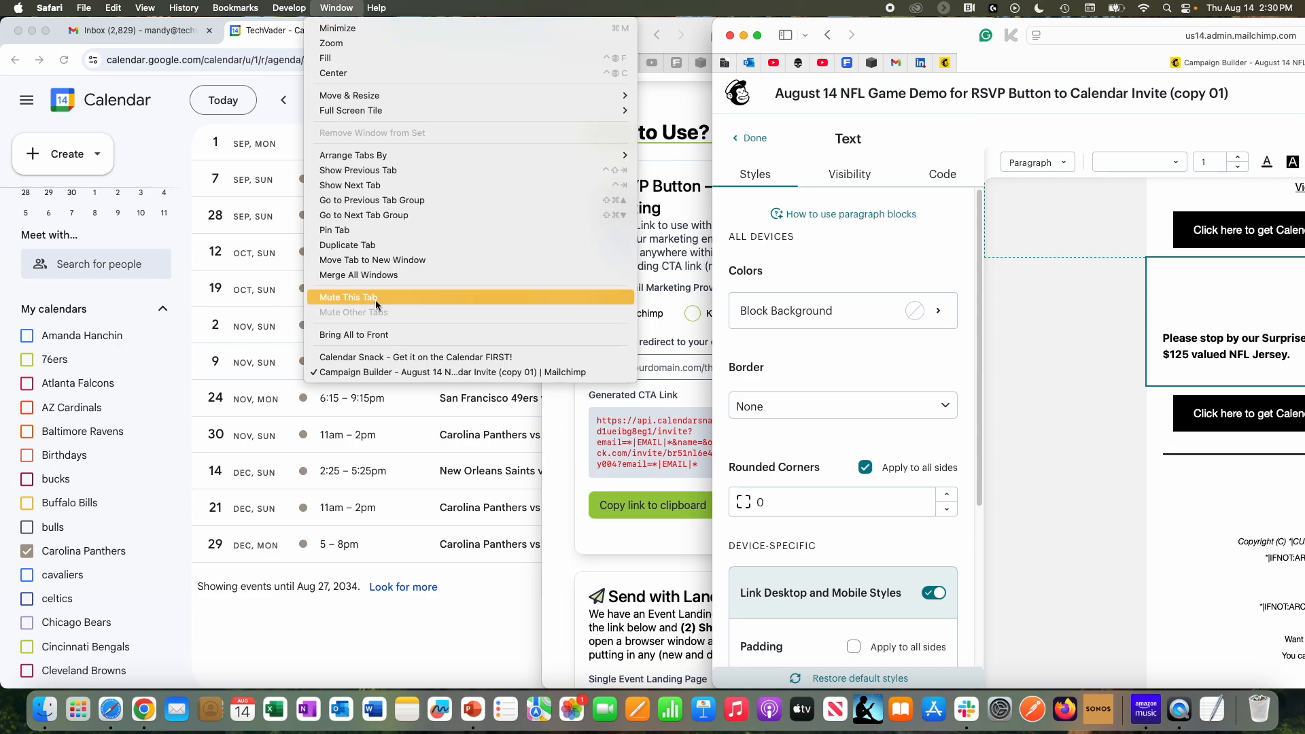
left_click(375, 356)
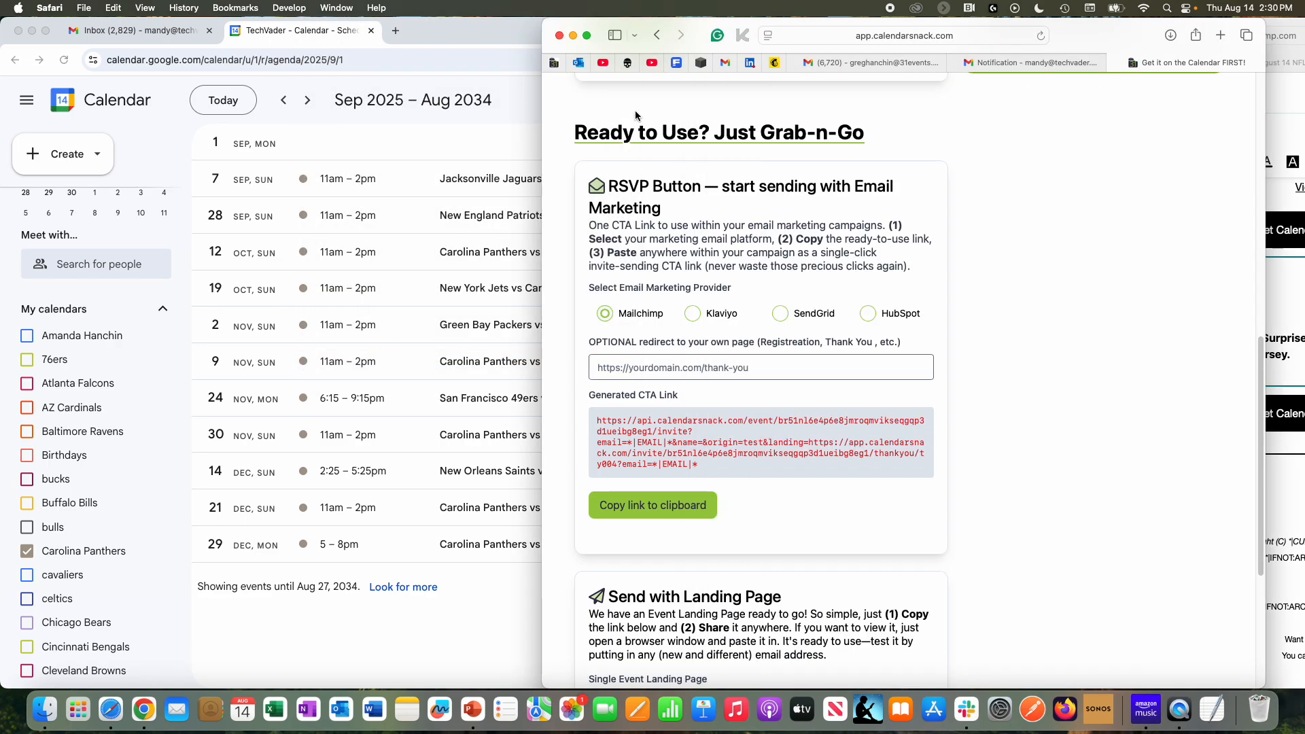
left_click(1116, 63)
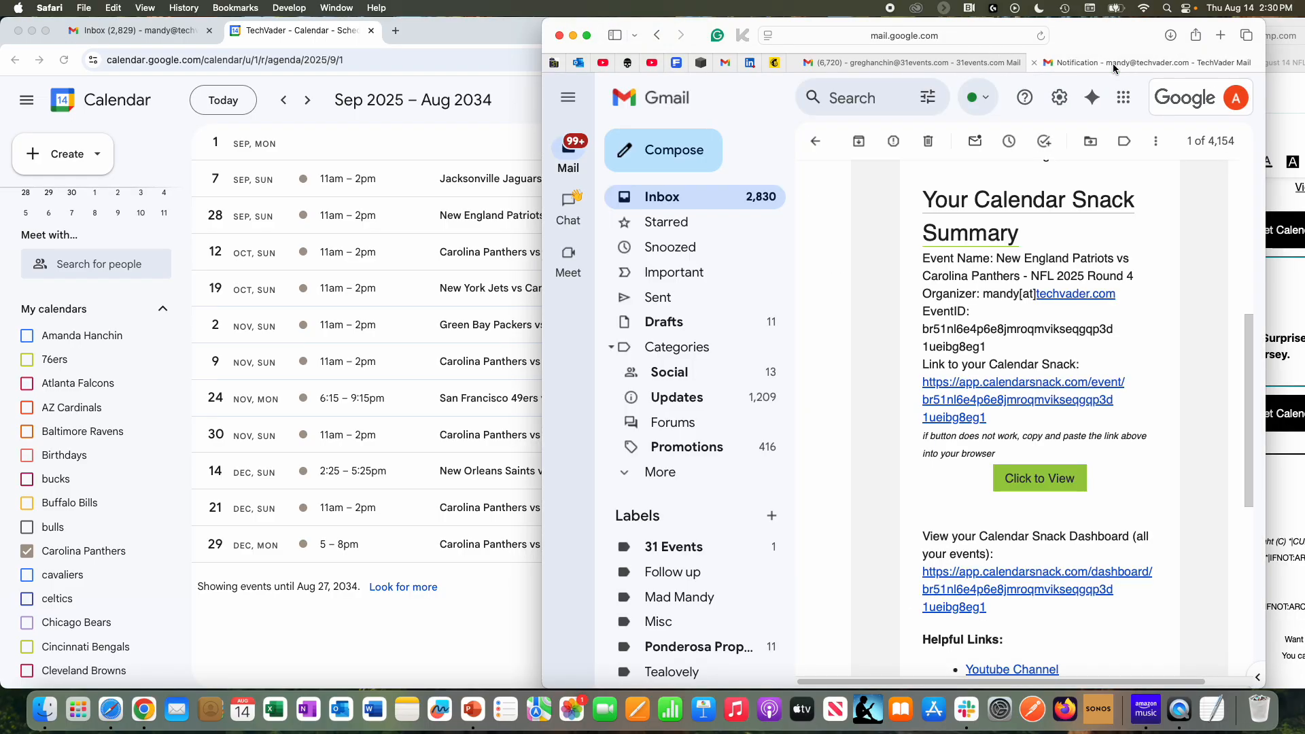
left_click(656, 197)
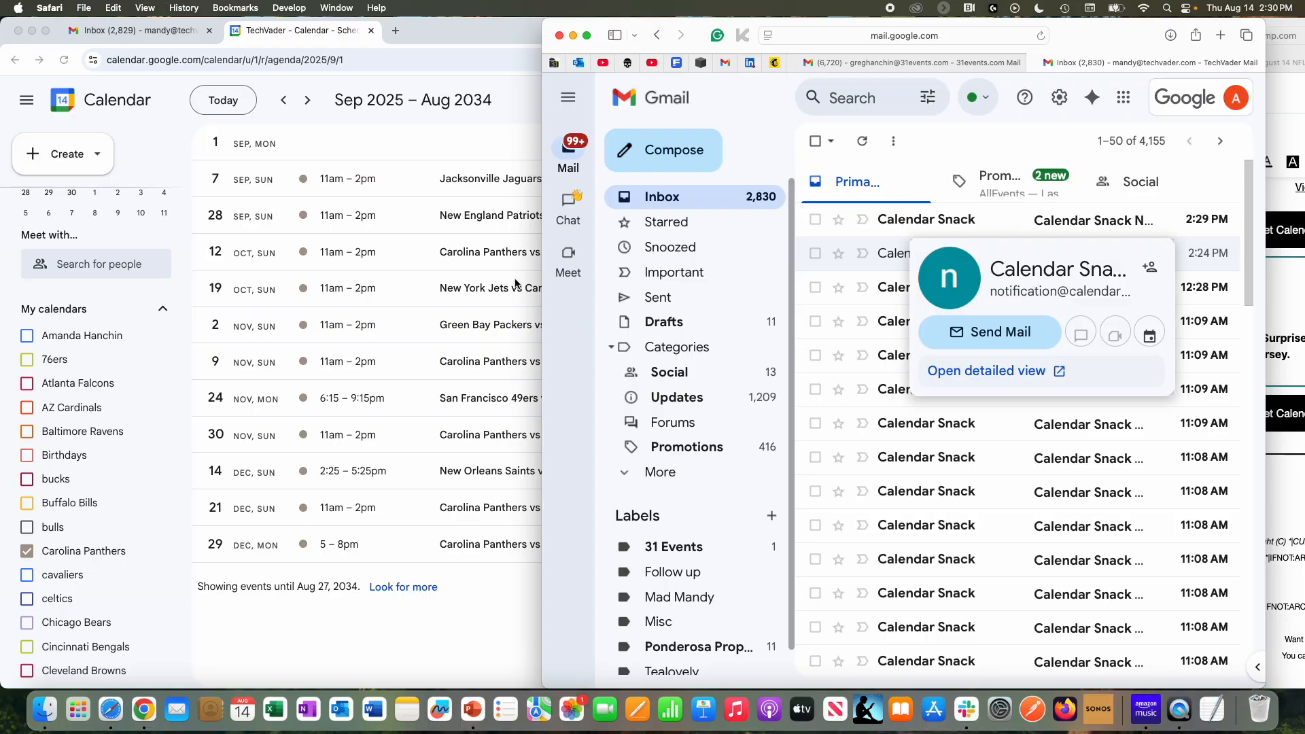
Examine the October 12 Dallas Cowboys and September 28 New England Patriots event details in Google Calendar.
left_click(443, 260)
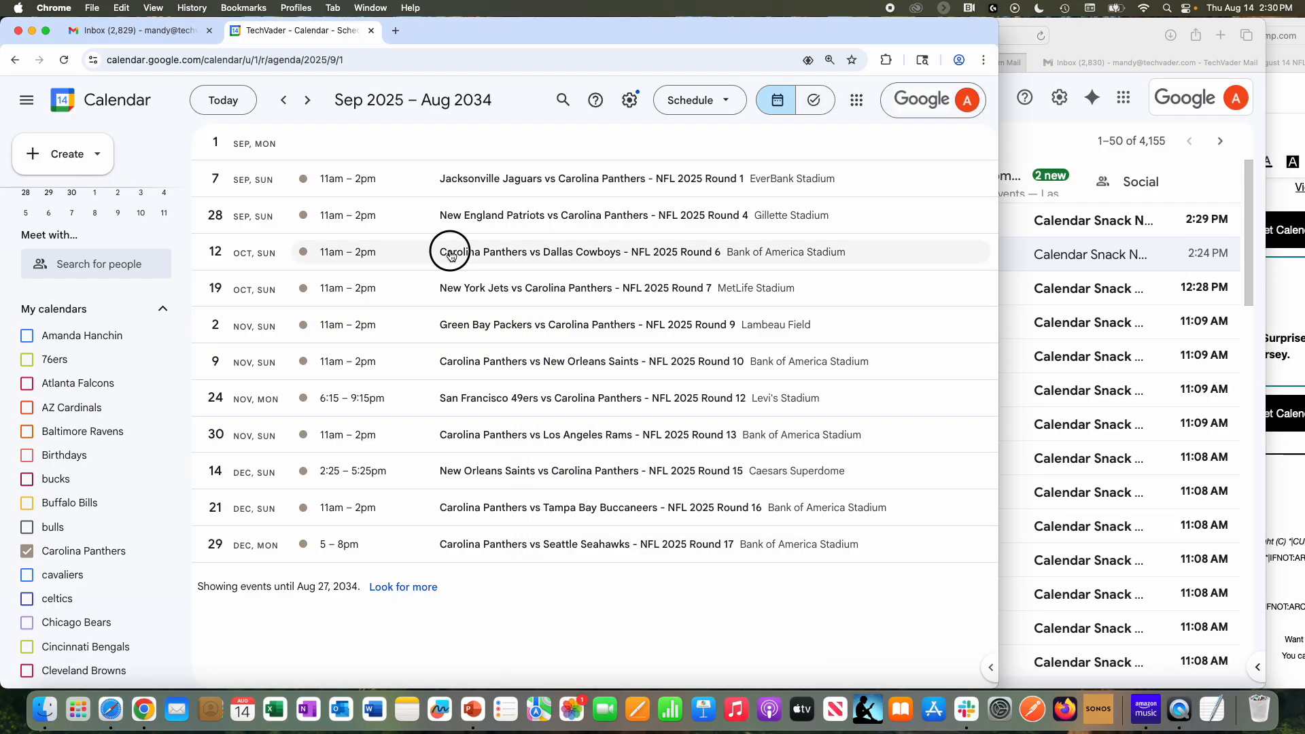
left_click(449, 256)
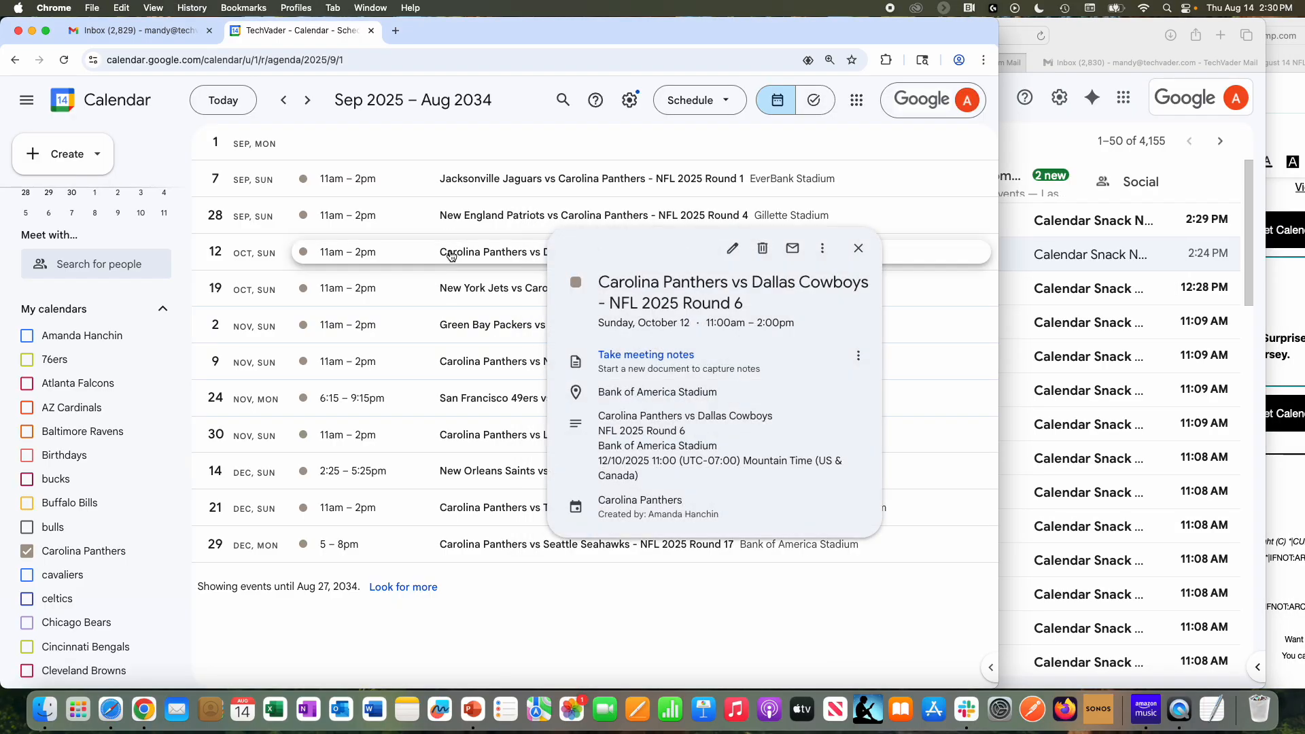
left_click(858, 248)
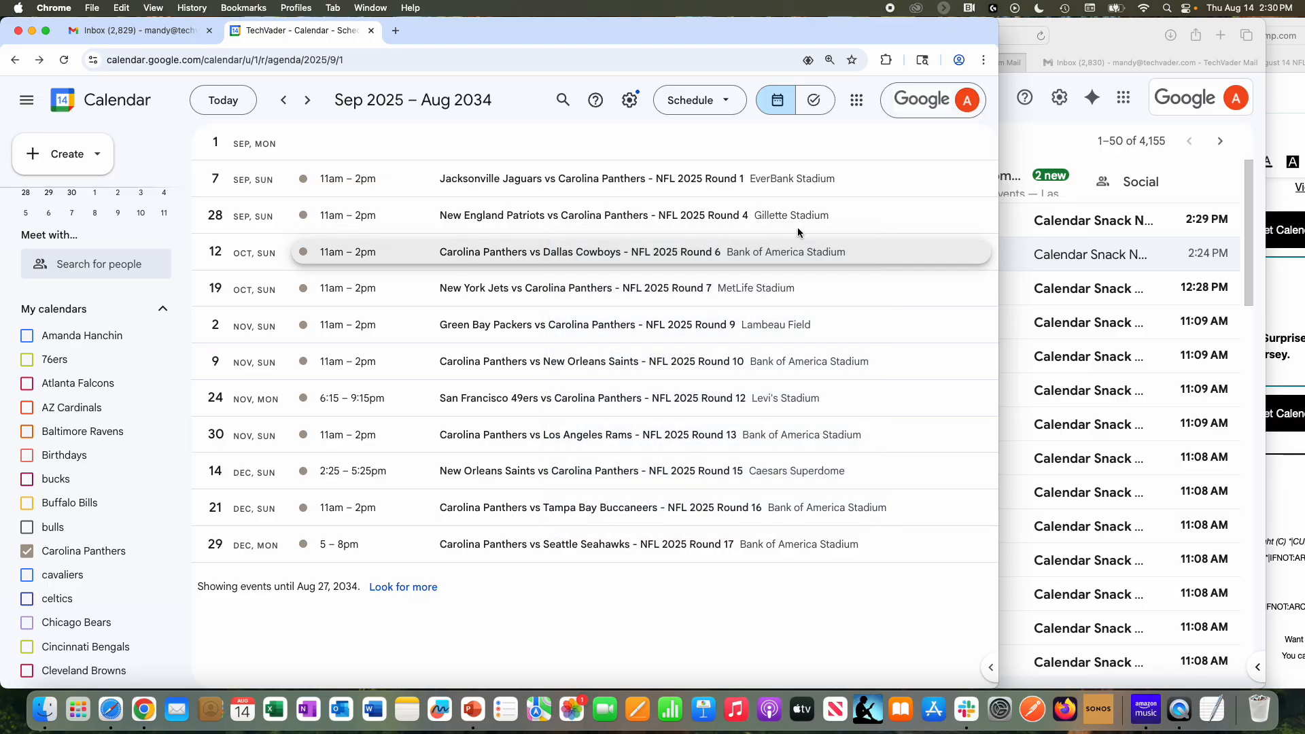
left_click(686, 225)
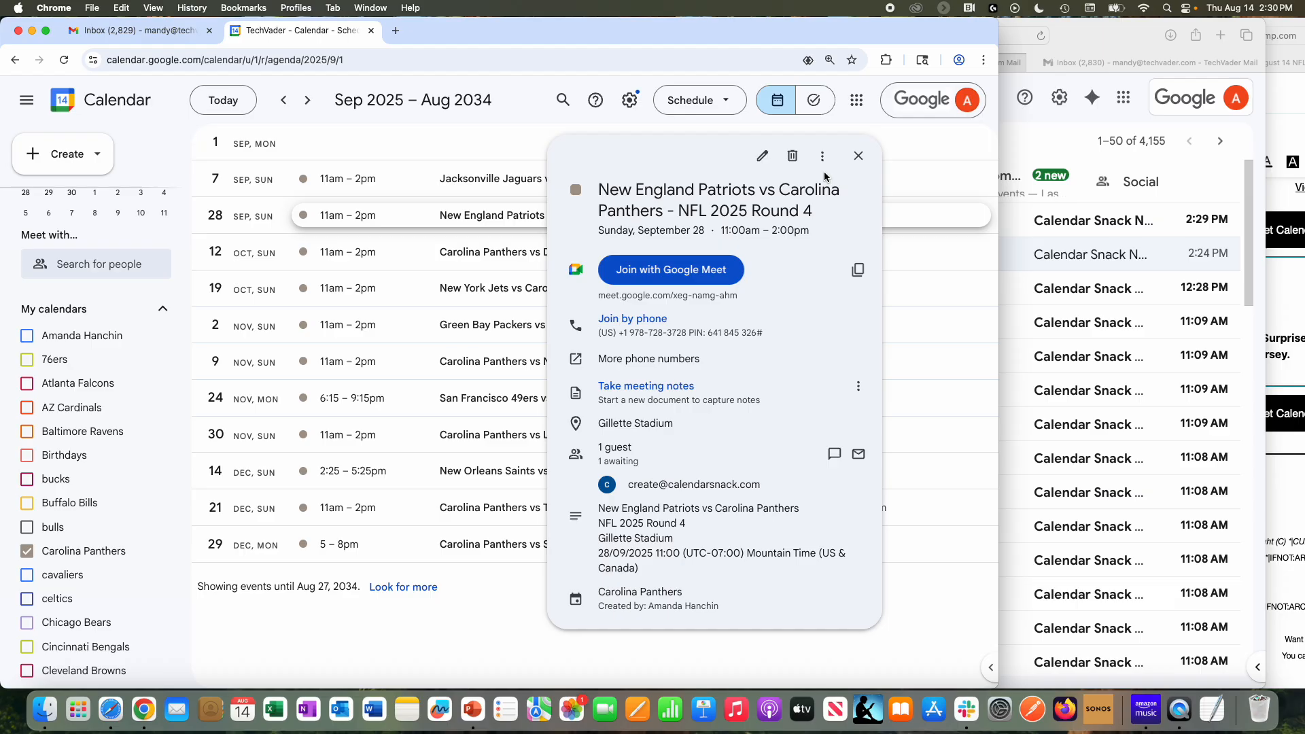
left_click(857, 156)
Return to Gmail, open the newest Calendar Snack notification and go to its event summary.
left_click(1027, 224)
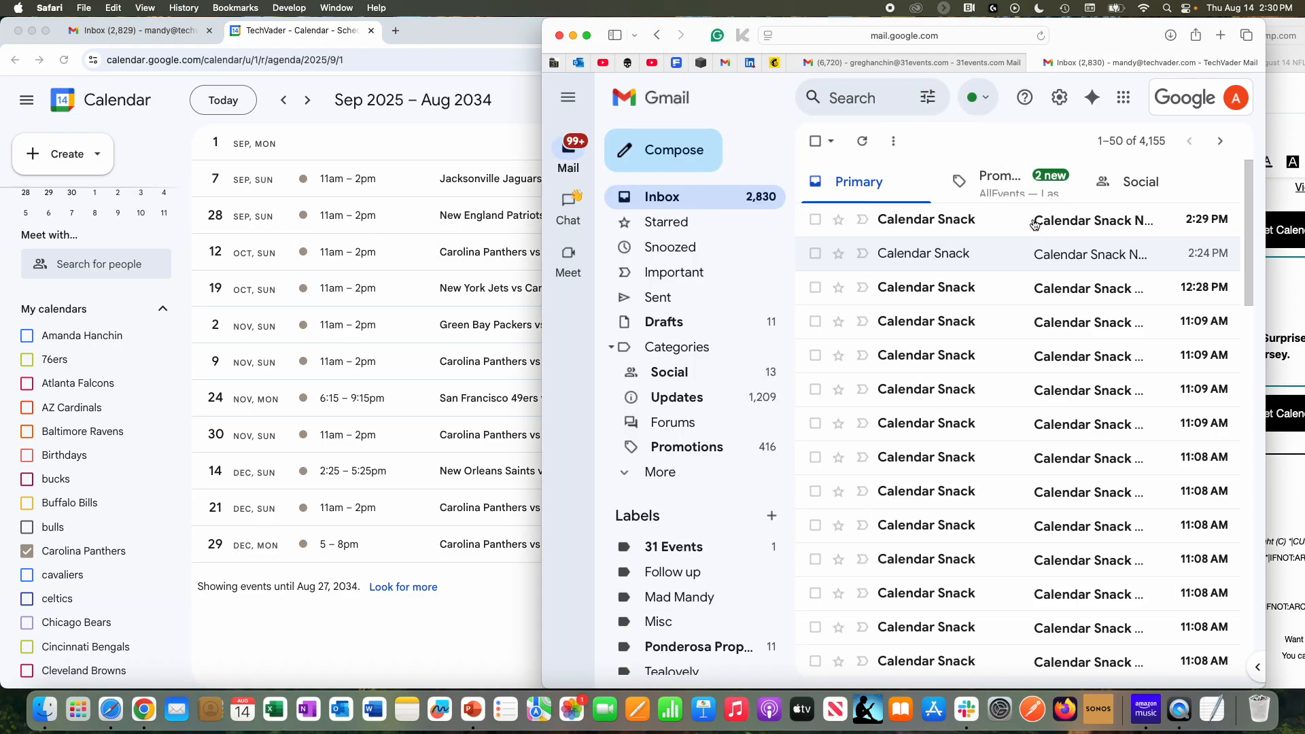
left_click(1033, 223)
scroll(997, 343, "down", 3)
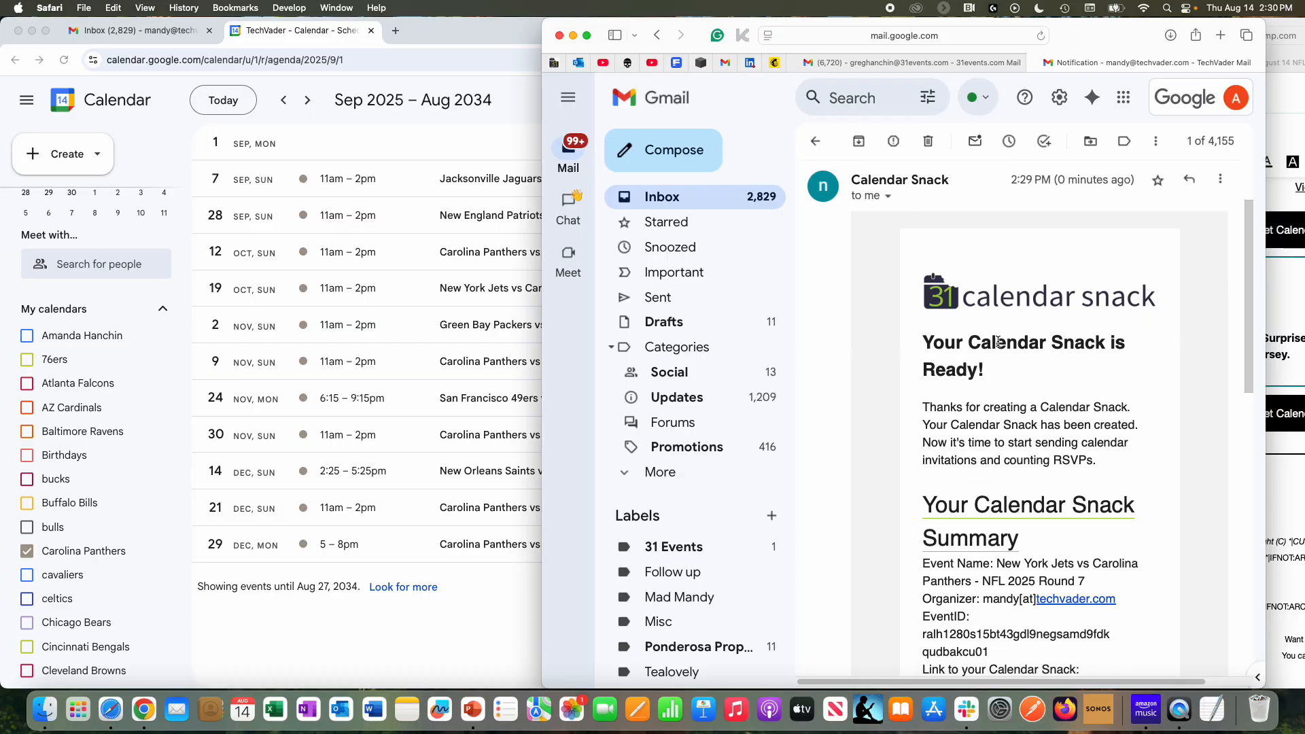
scroll(997, 341, "down", 3)
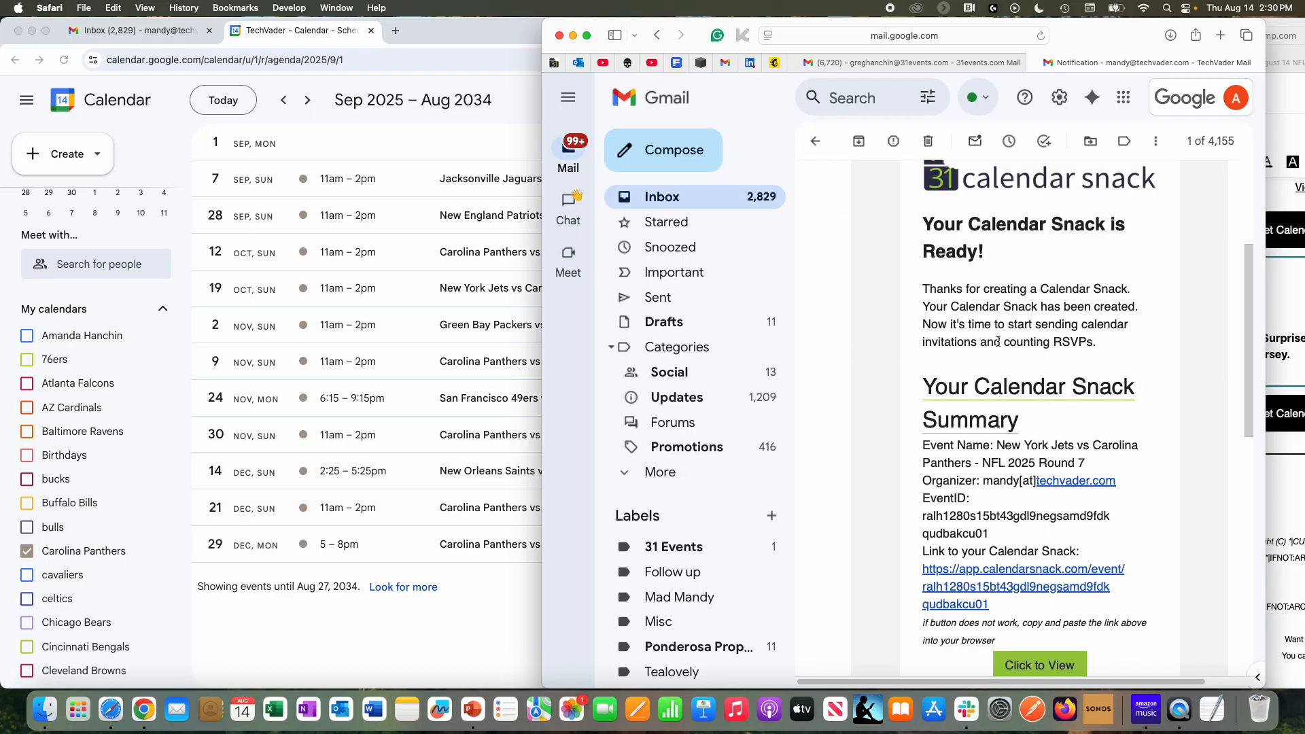
Compare the October 19 New York Jets vs Carolina Panthers calendar event and its guest with the notification email's summary.
left_click(497, 289)
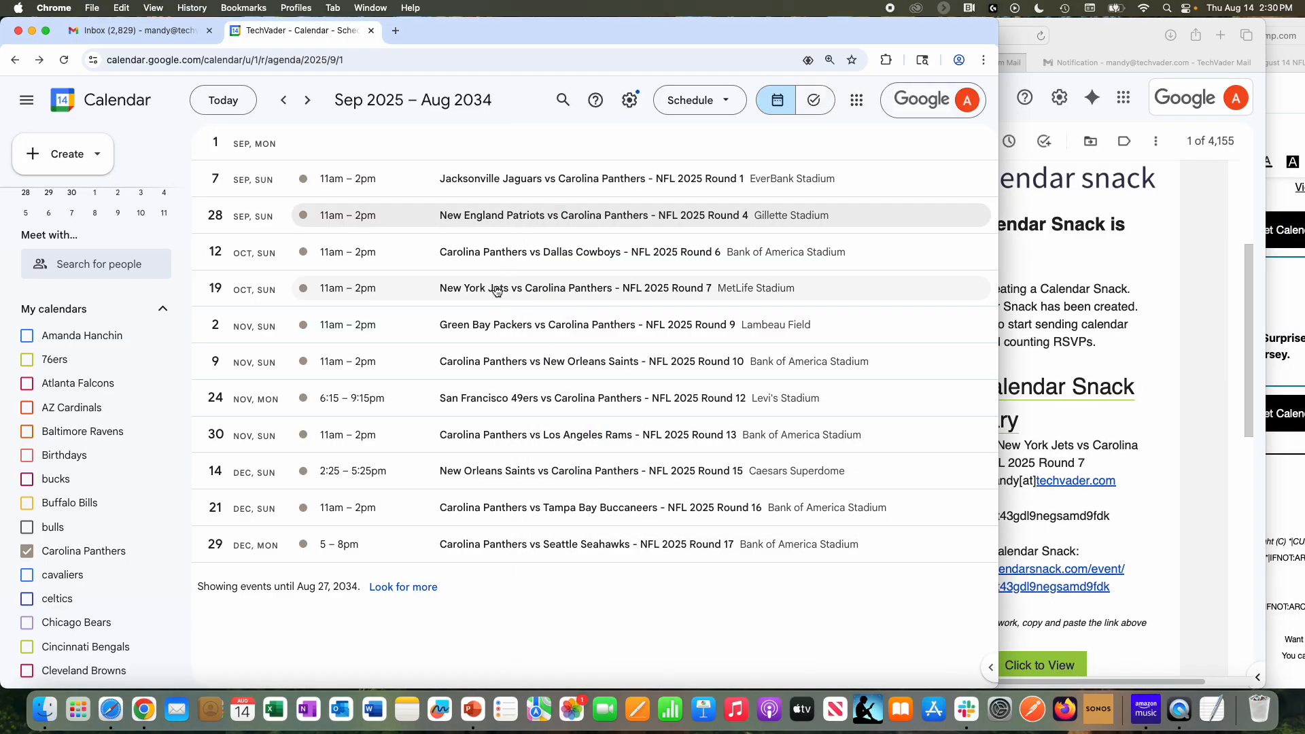
left_click(497, 290)
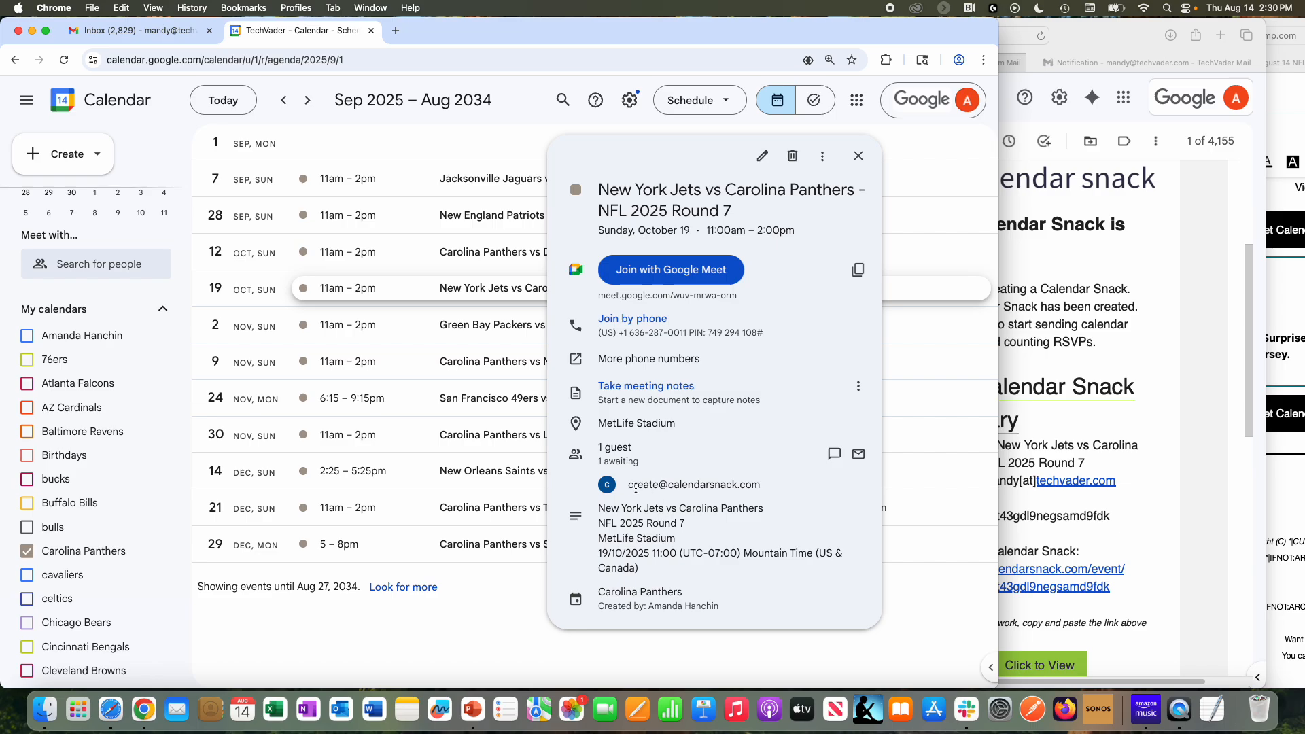
mouse_move(684, 485)
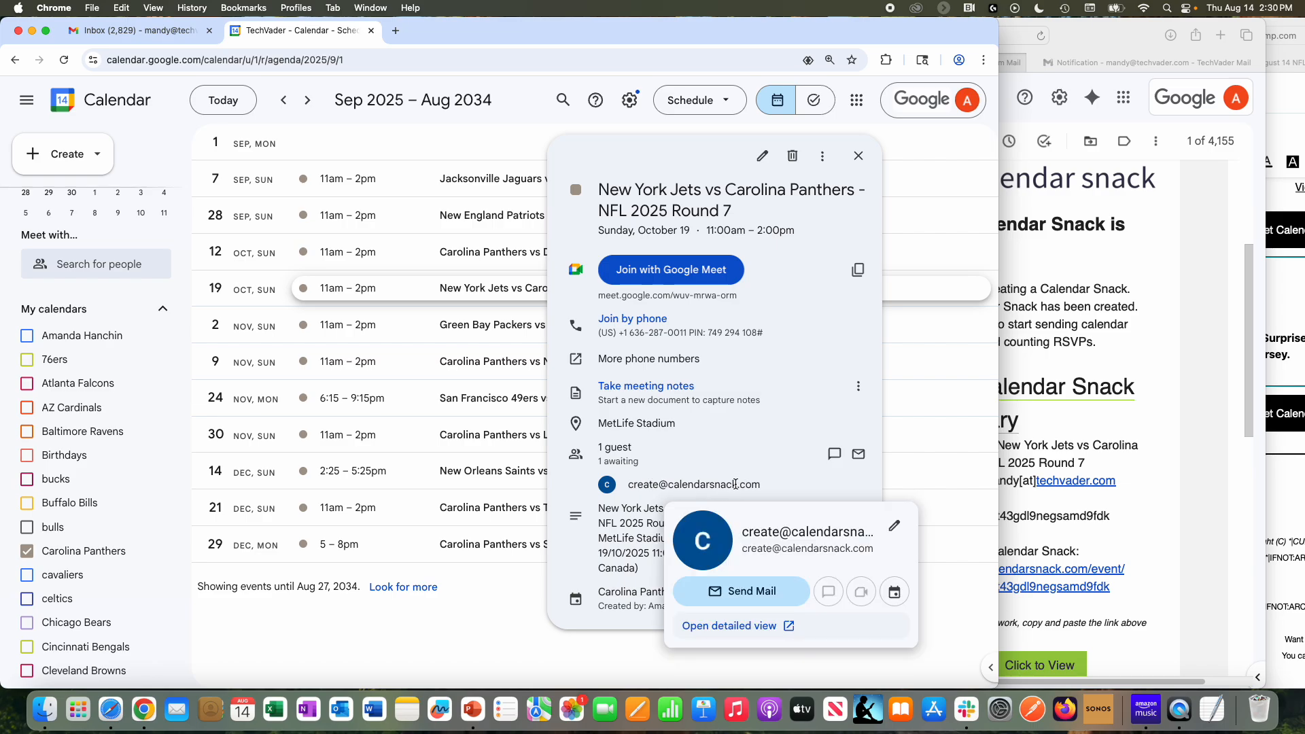
left_click(858, 156)
left_click(1074, 439)
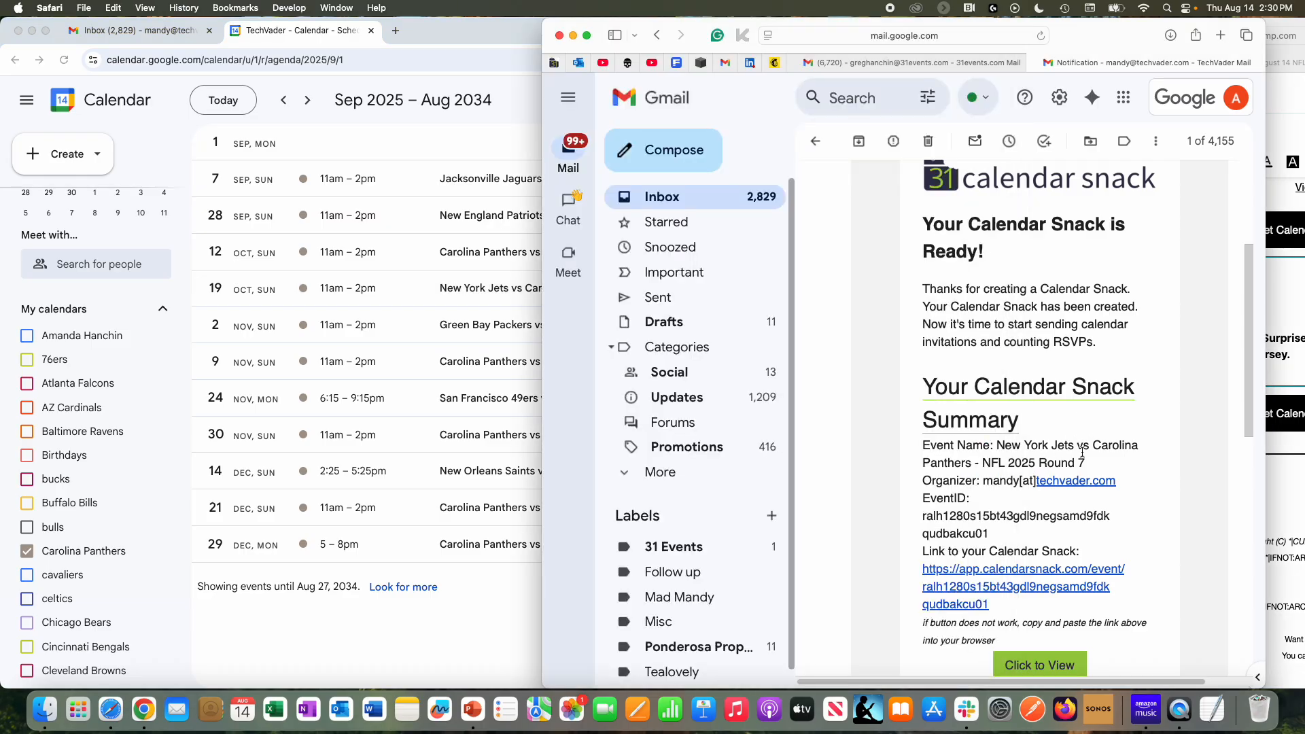
left_click(491, 291)
left_click(491, 291)
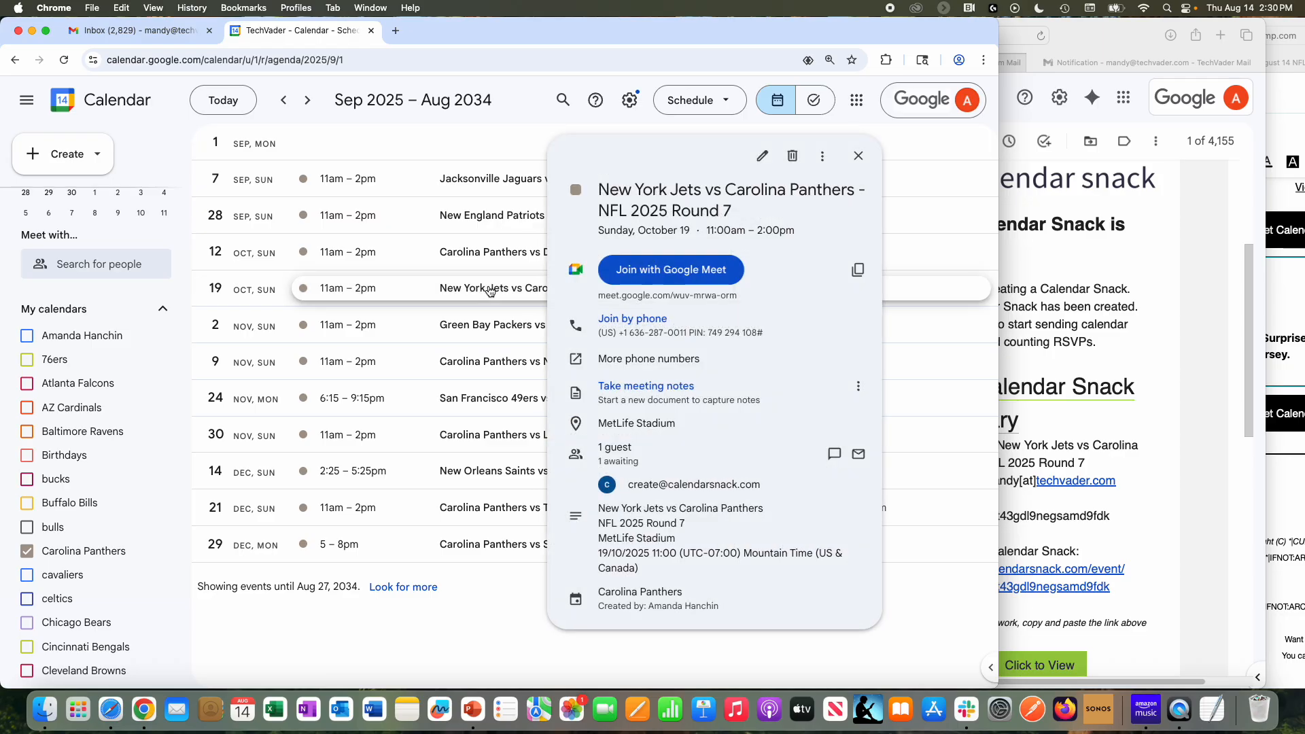
left_click(858, 155)
left_click(1134, 460)
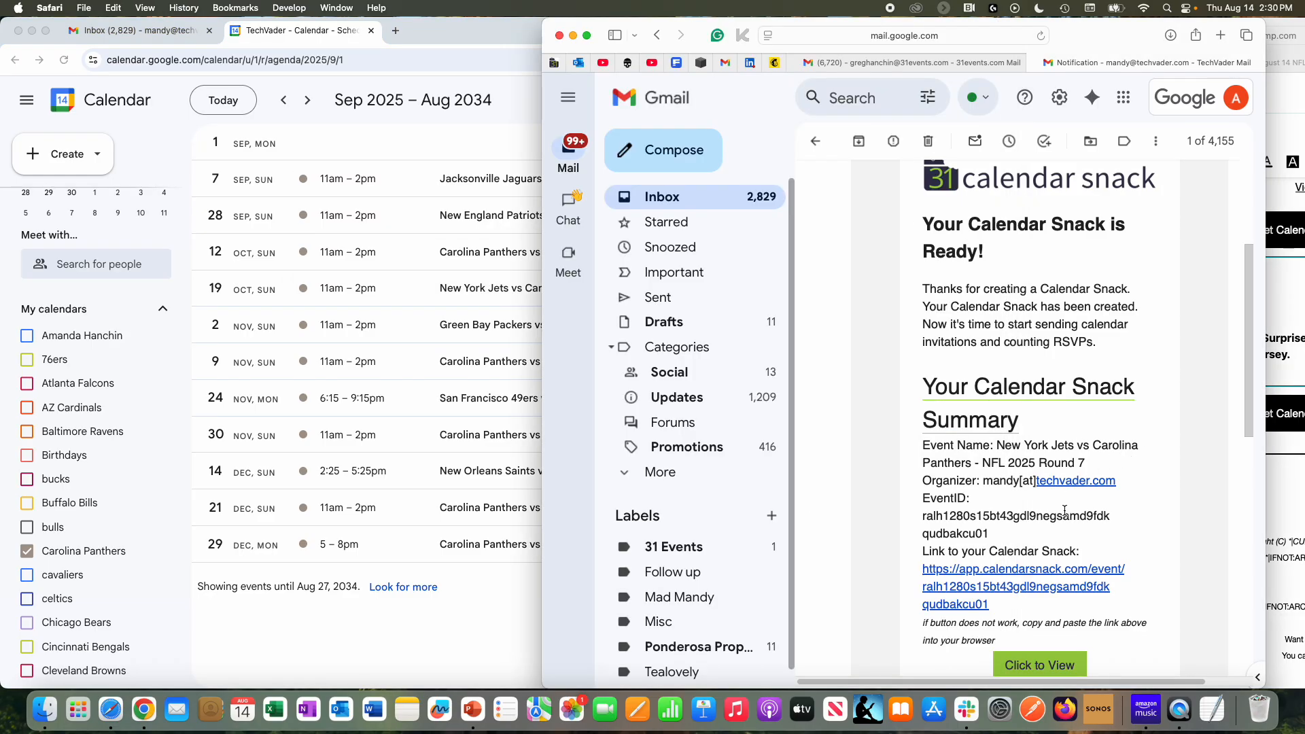
Open the New York Jets Calendar Snack link from the email and go to the RSVP Button section for email marketing.
left_click(1029, 576)
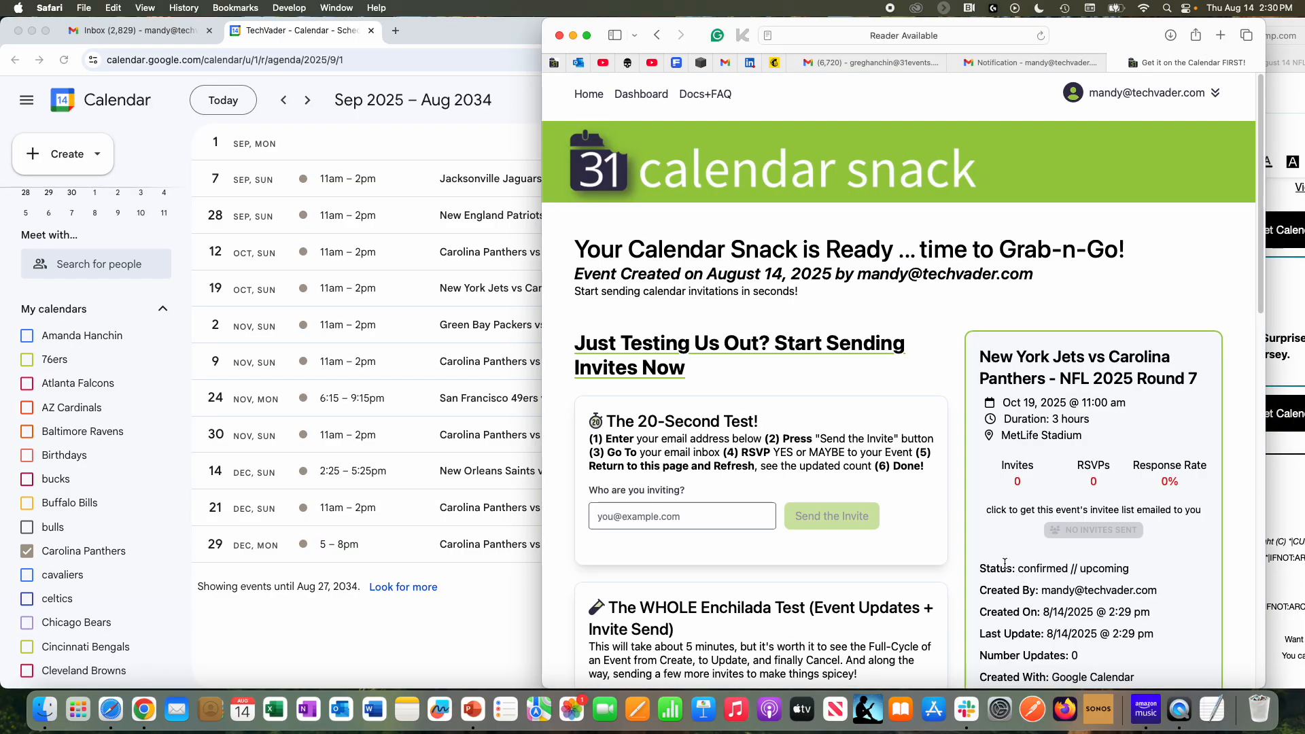
scroll(1005, 564, "down", 3)
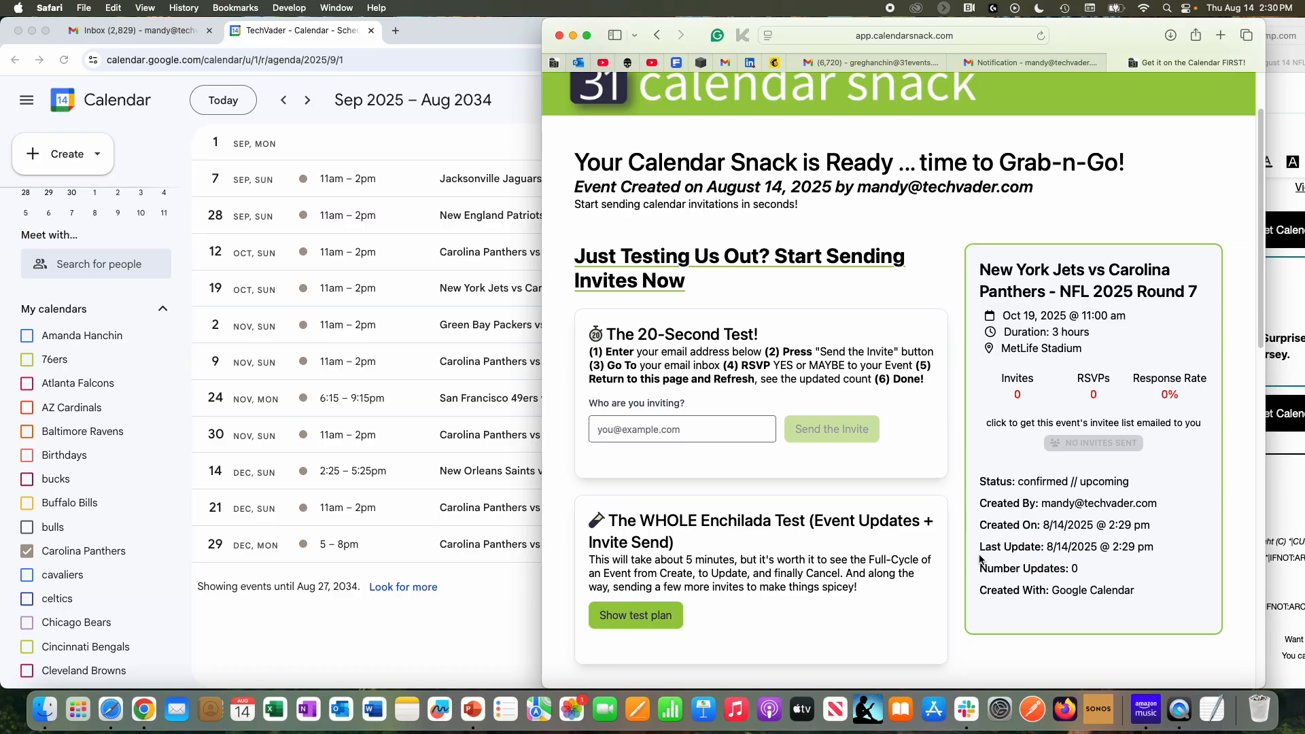
scroll(980, 559, "down", 8)
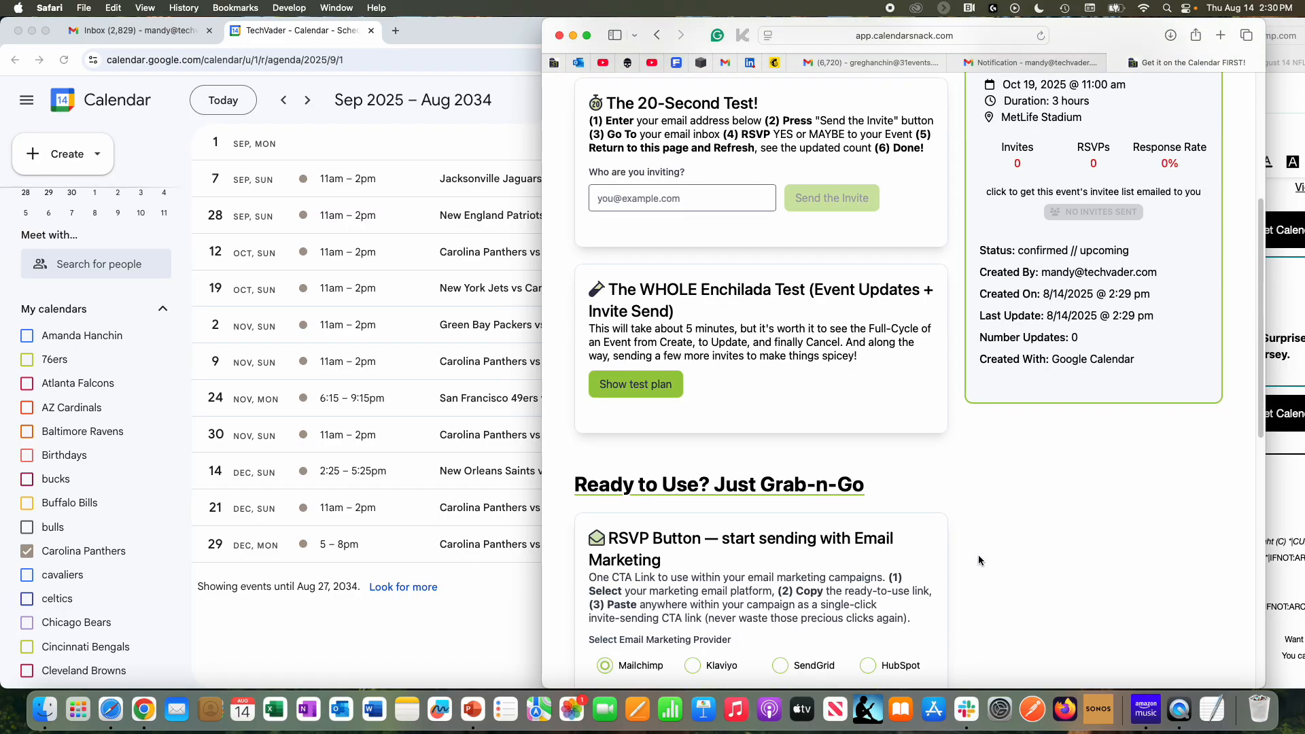
scroll(978, 560, "down", 7)
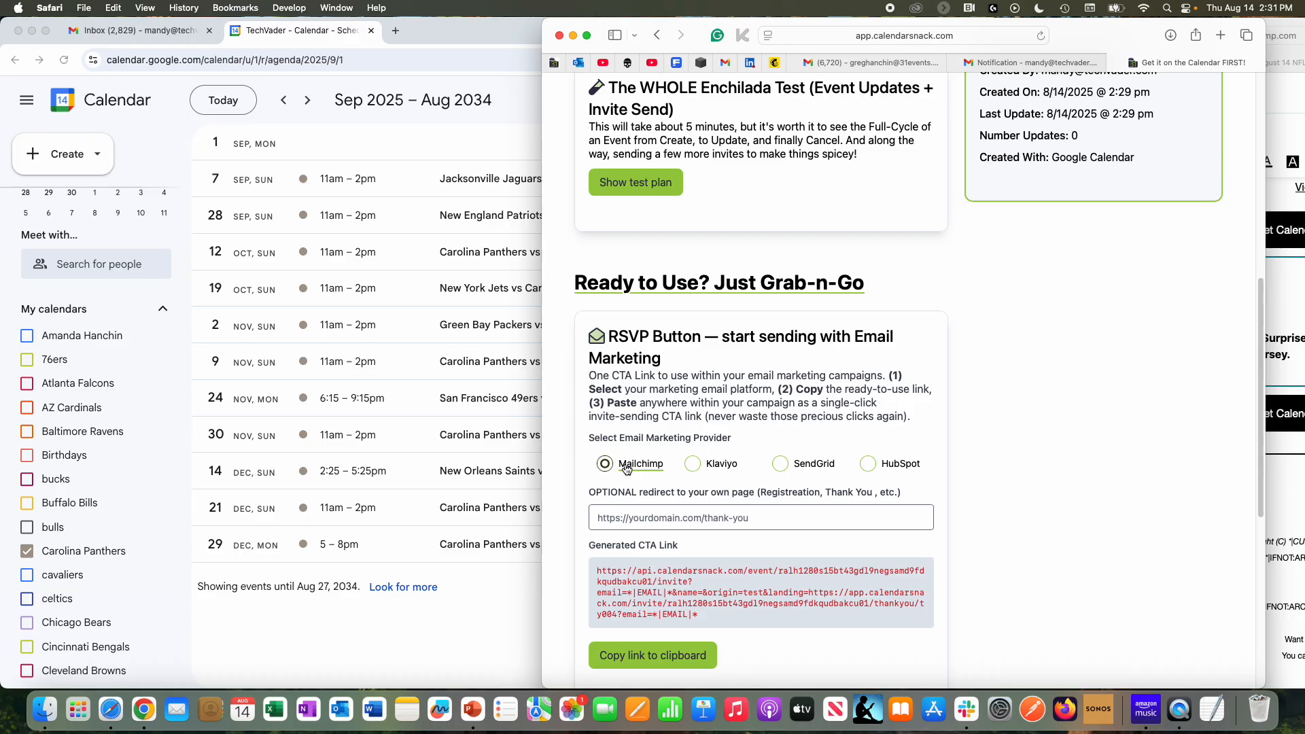
Preview the generated CTA link for the Mailchimp, Klaviyo, SendGrid and HubSpot providers.
left_click(604, 465)
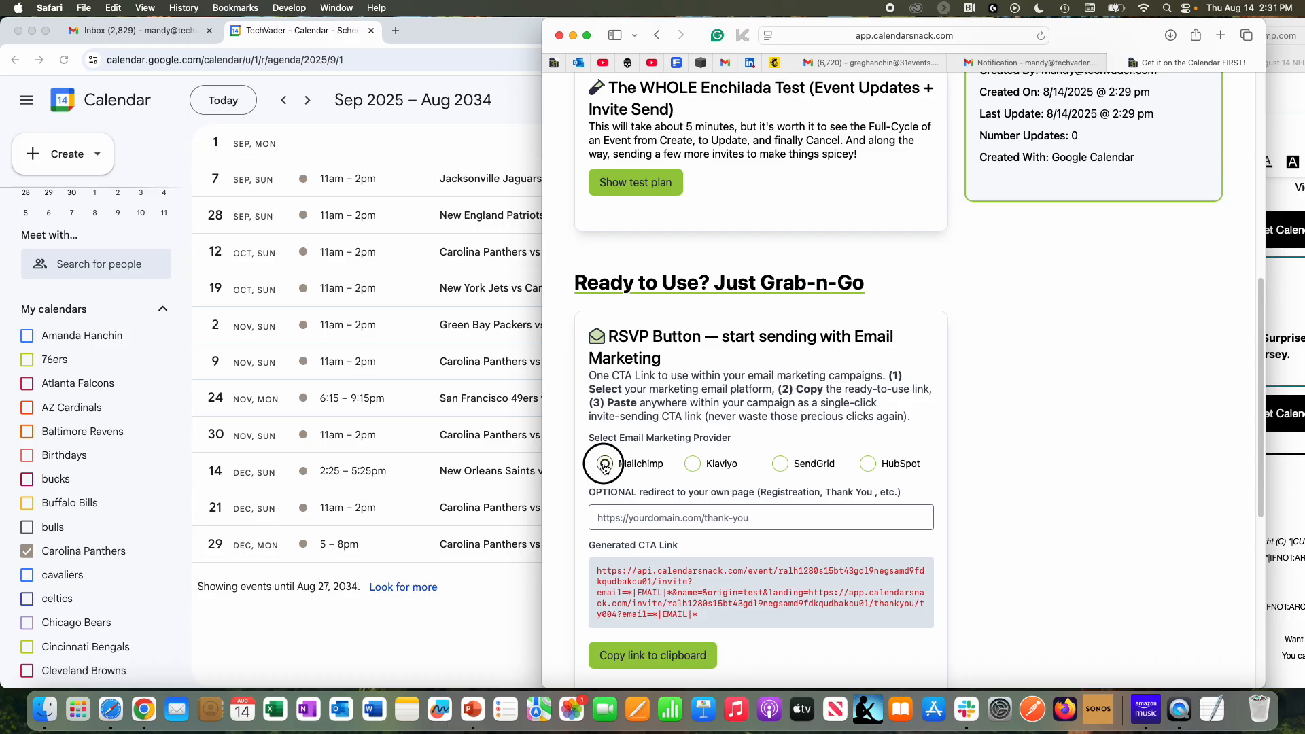
left_click(692, 464)
left_click(779, 465)
left_click(869, 463)
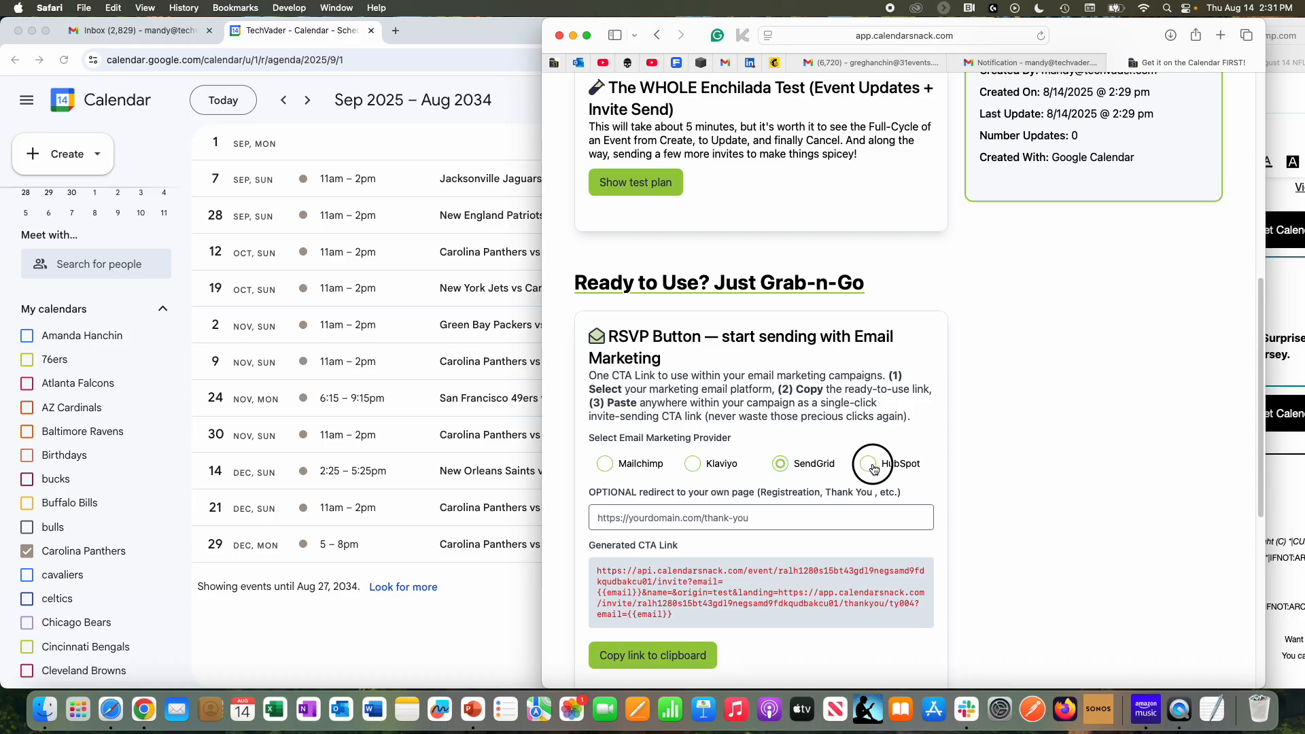
Select Mailchimp as the email marketing provider, copy its CTA link and bring the Mailchimp email builder into full view.
left_click(604, 465)
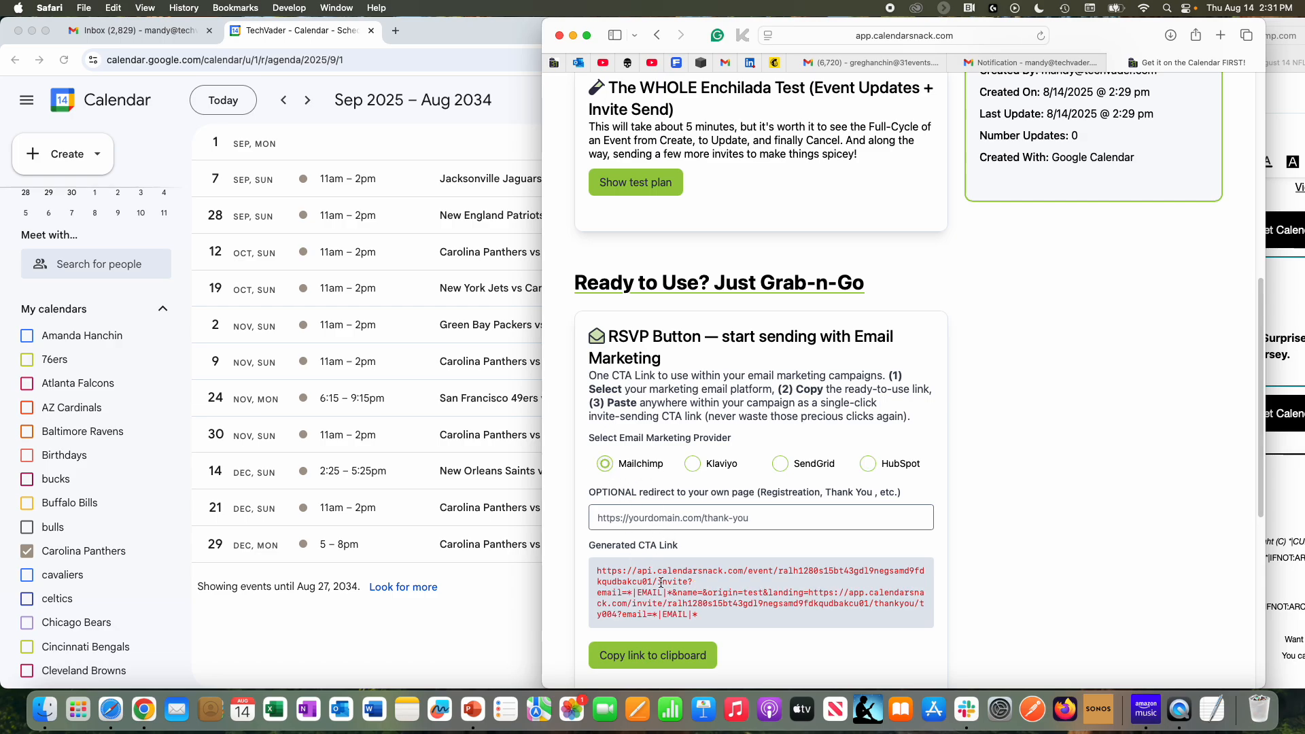
left_click(669, 641)
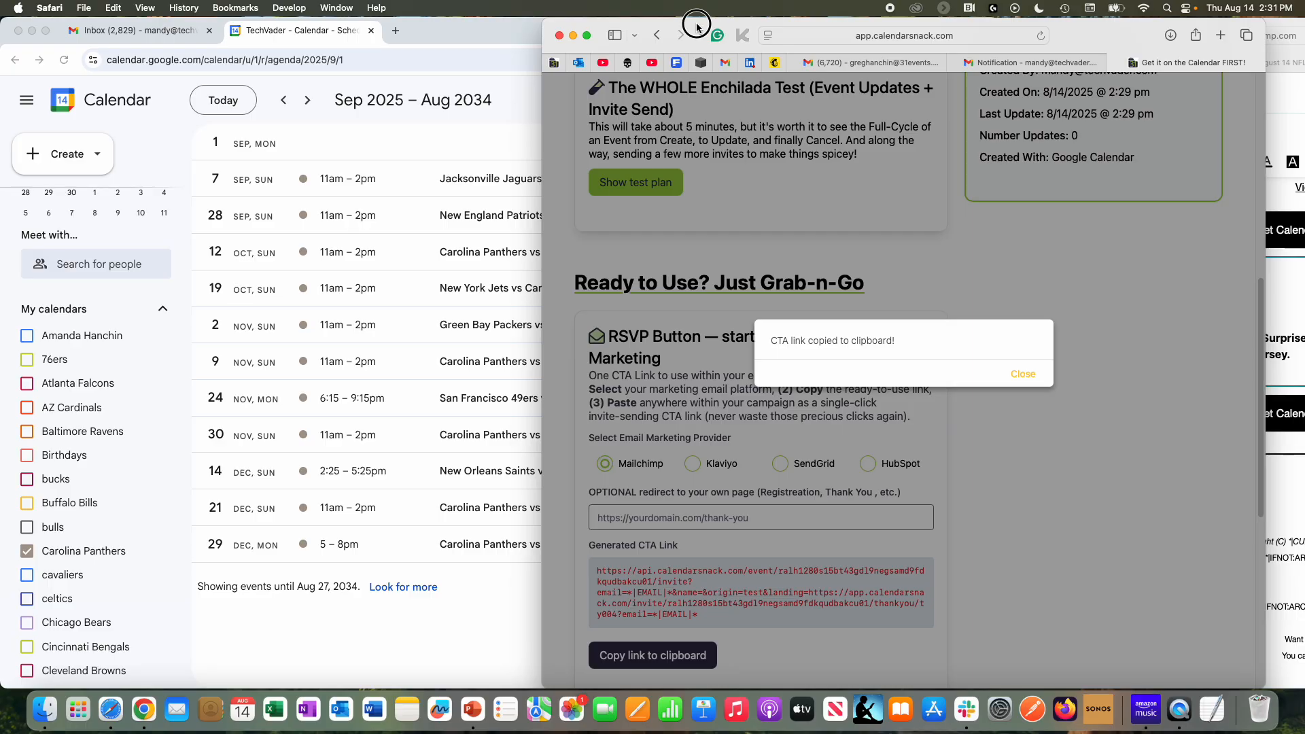
left_click_drag(703, 31, 736, 413)
left_click(1012, 275)
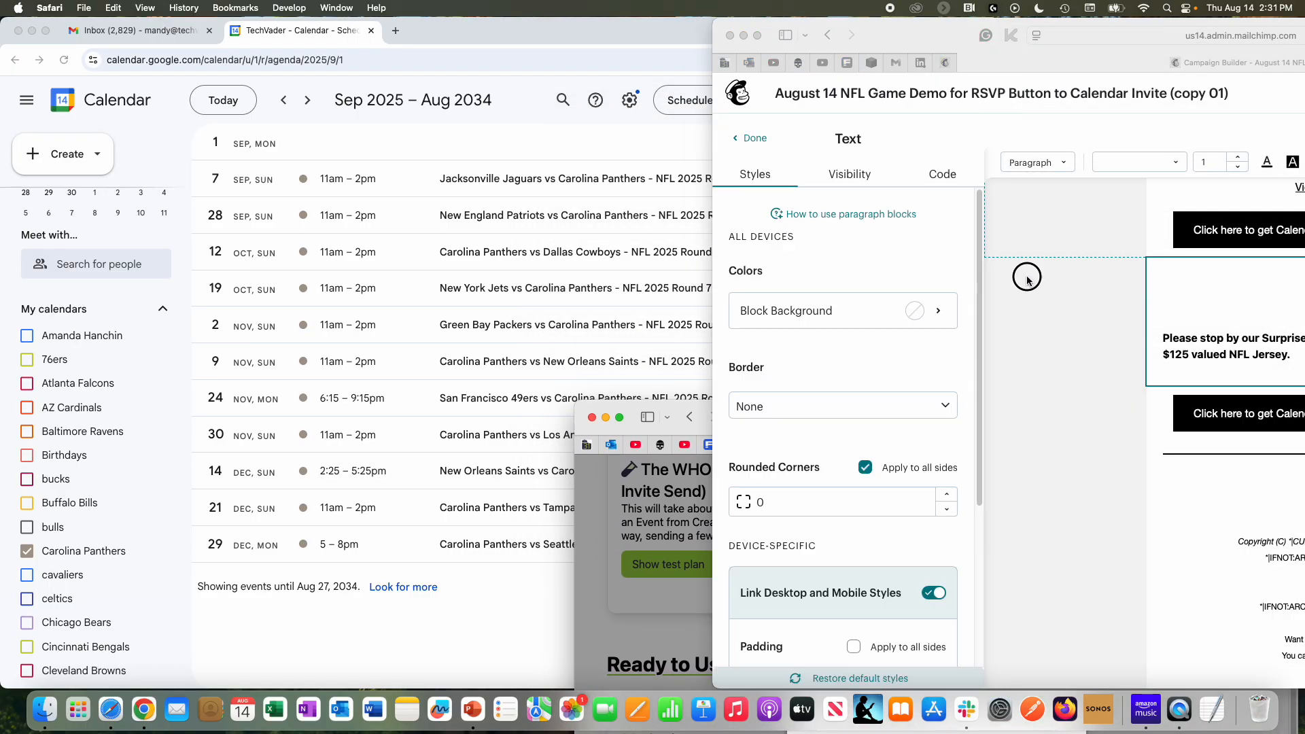
left_click_drag(911, 23, 561, 7)
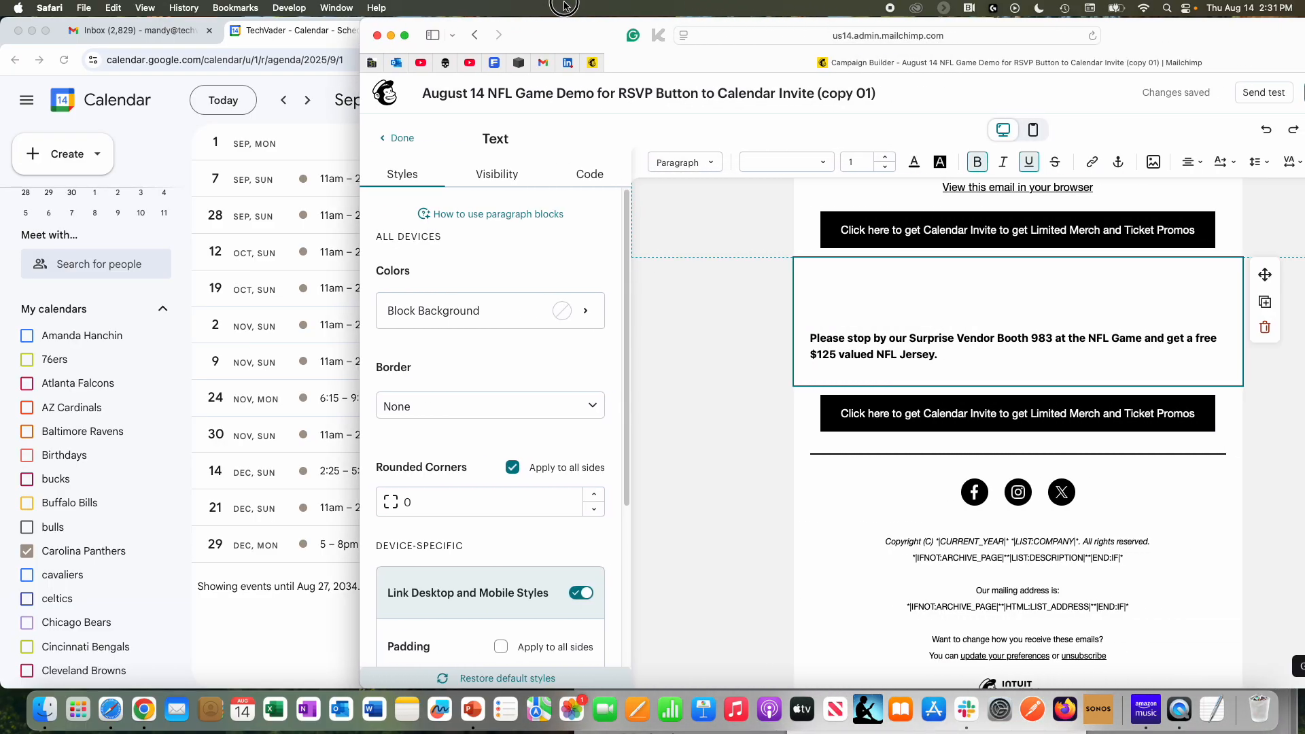
Replace the web link of the calendar invite button above the vendor booth paragraph with the copied Calendar Snack CTA link.
left_click(879, 233)
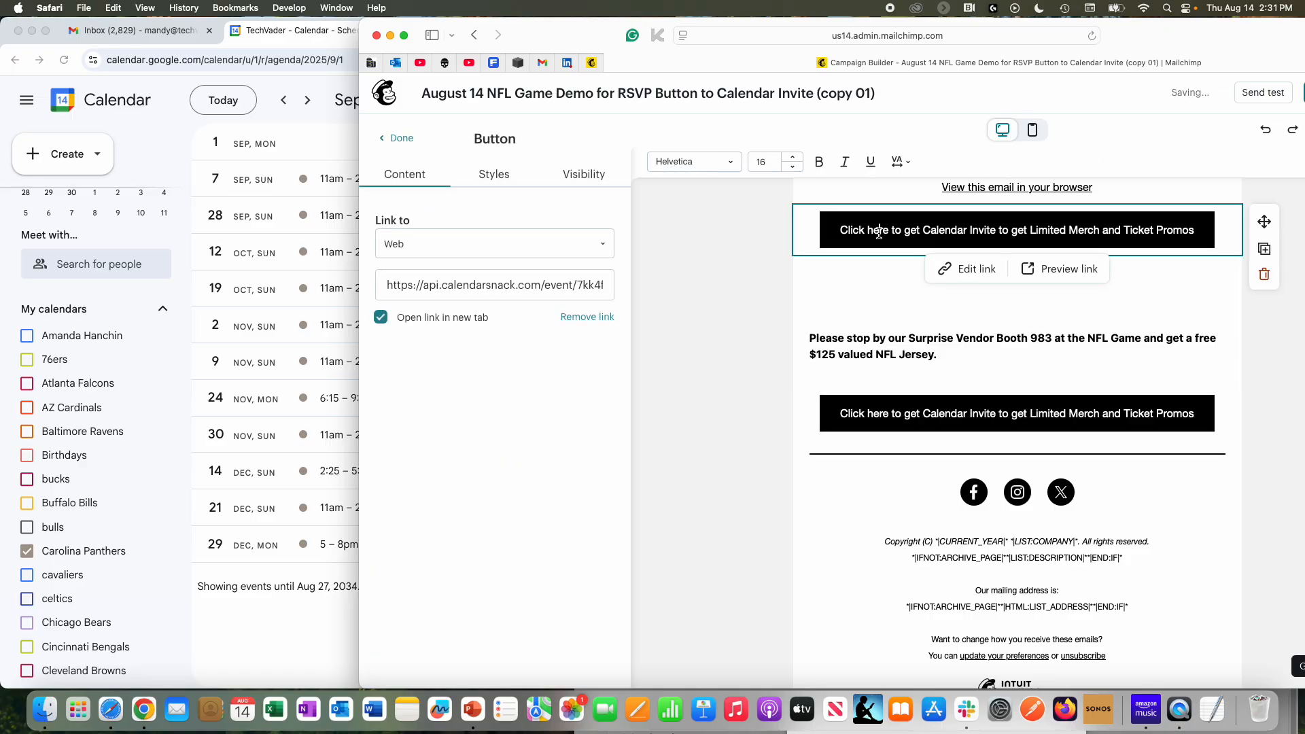
left_click(520, 282)
double_click(521, 282)
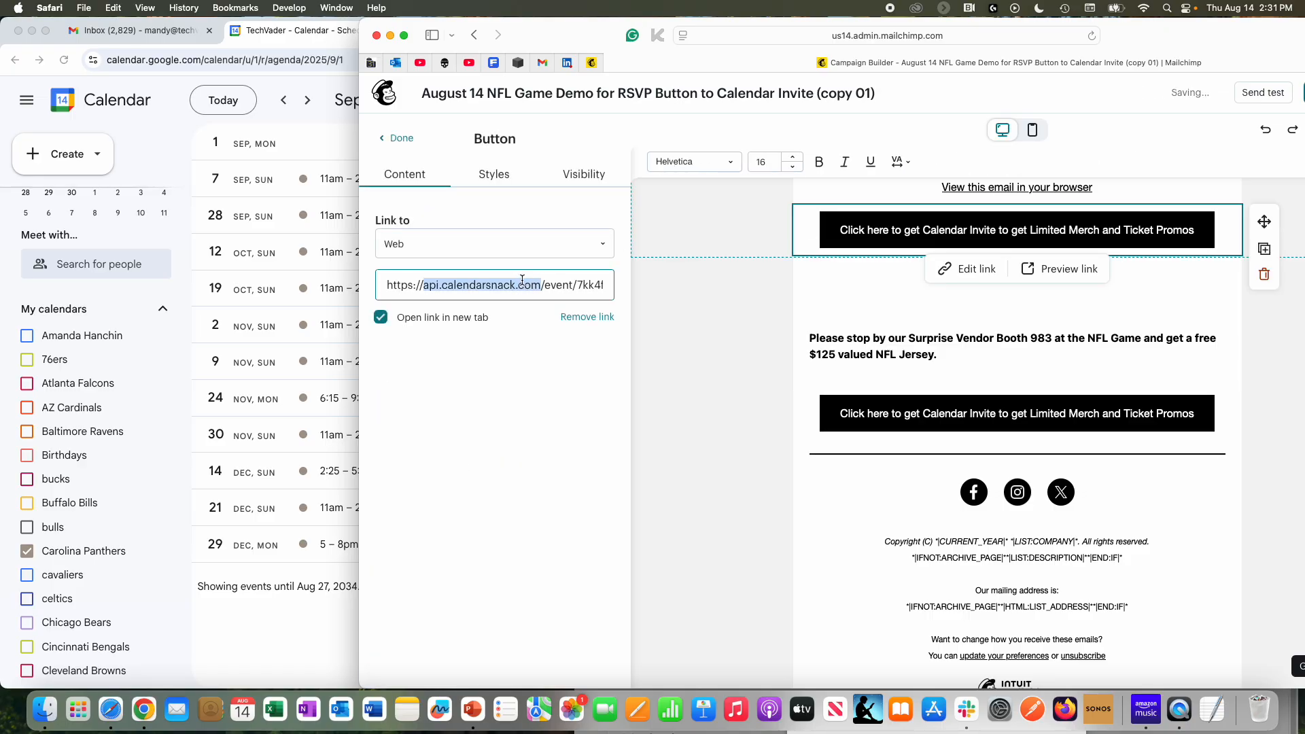
key("super+a")
key("BackSpace")
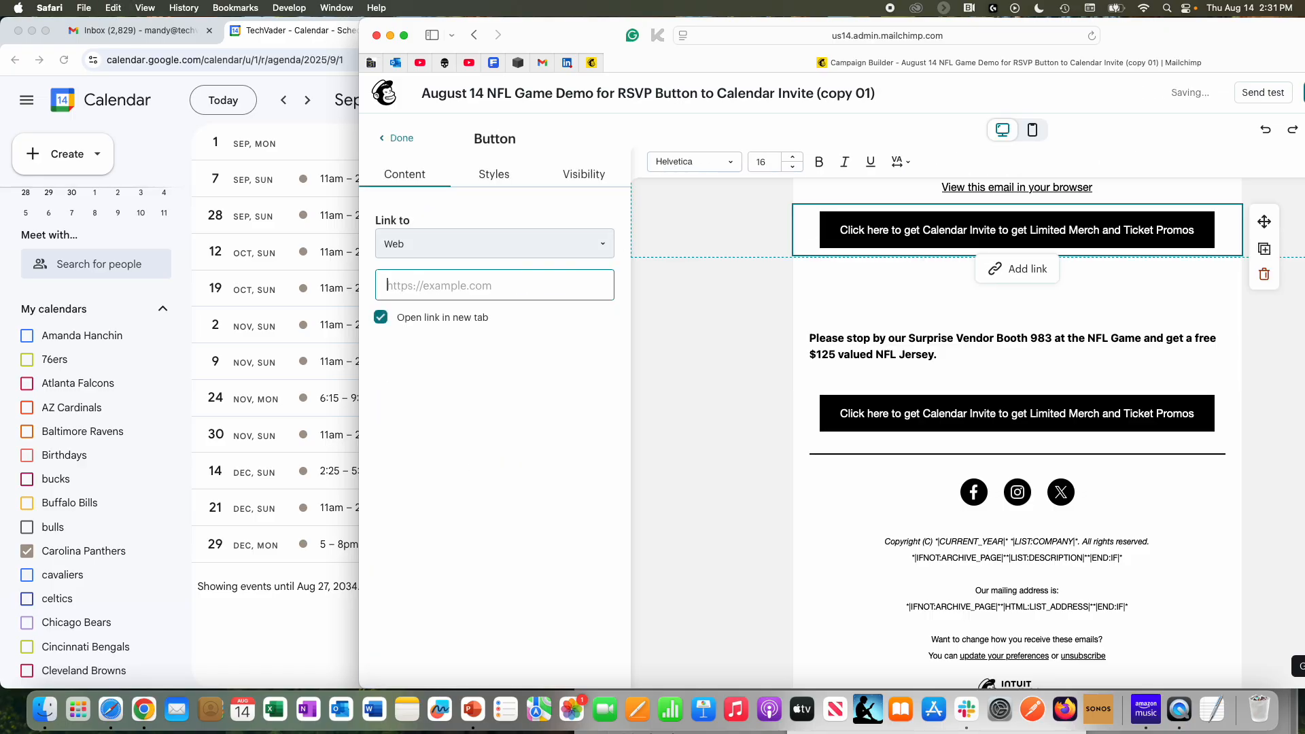
key("super+v")
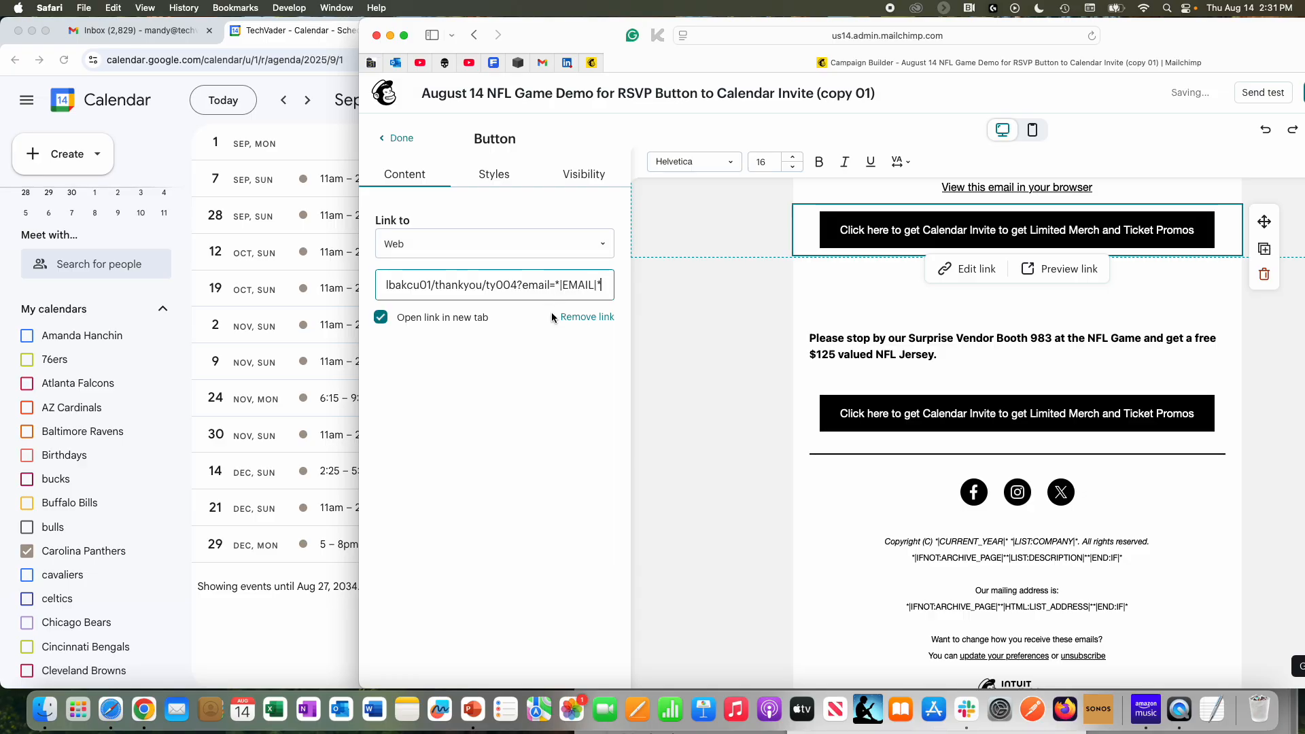
Replace the web link of the calendar invite button below the vendor booth paragraph with the same copied CTA link.
left_click(843, 409)
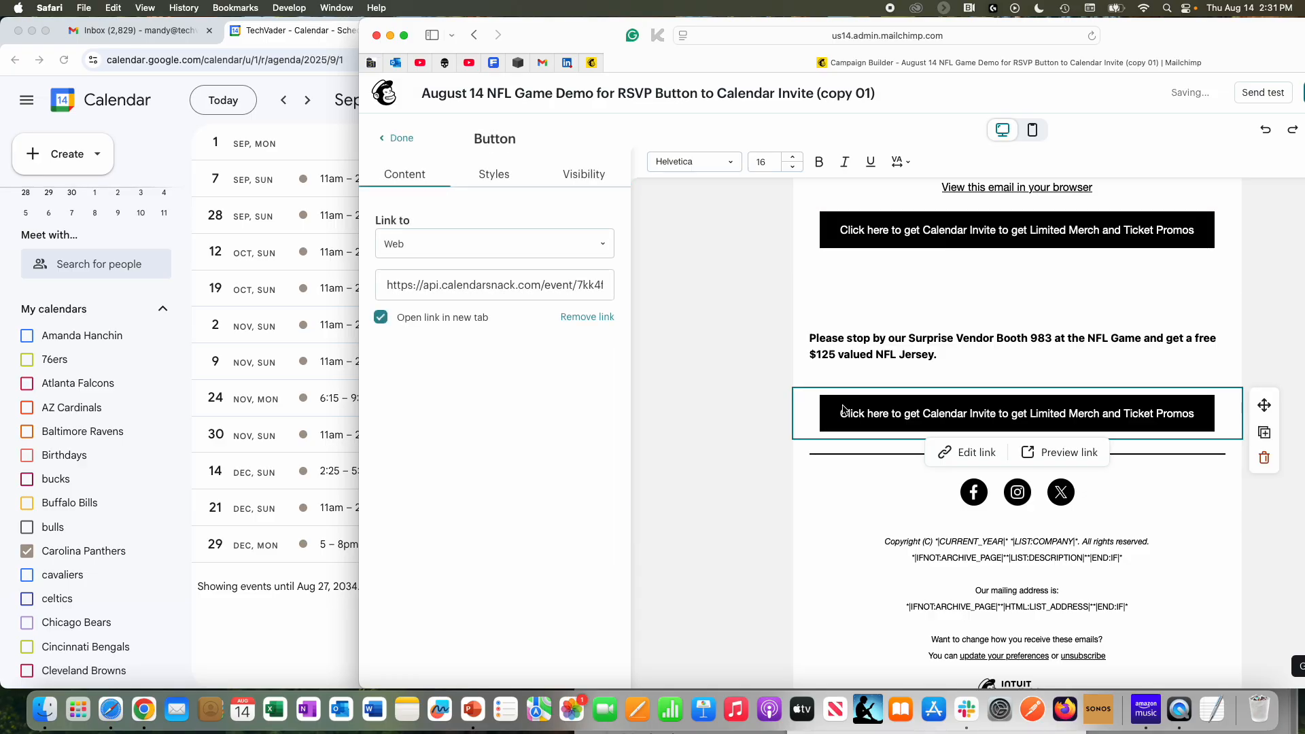
triple_click(518, 276)
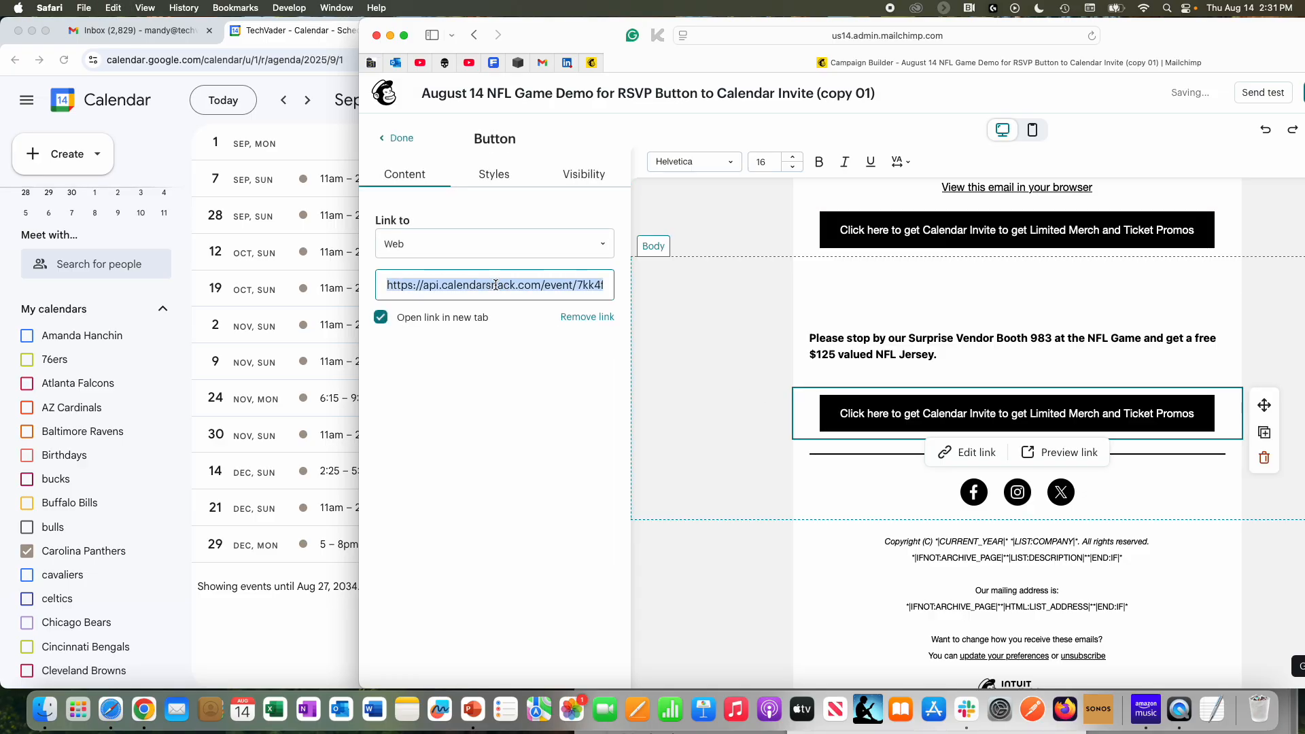
key("BackSpace")
key("super+v")
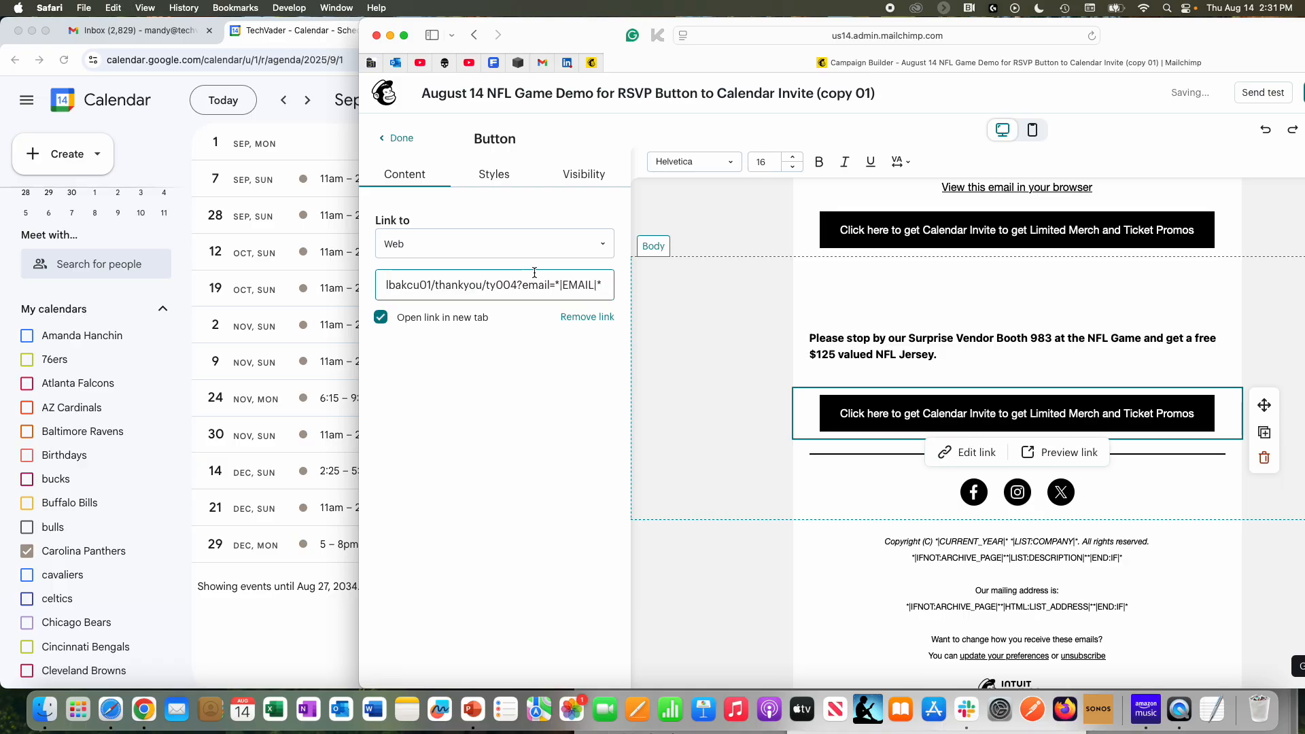
Check the web link set on each of the two calendar invite buttons in the email.
left_click(901, 232)
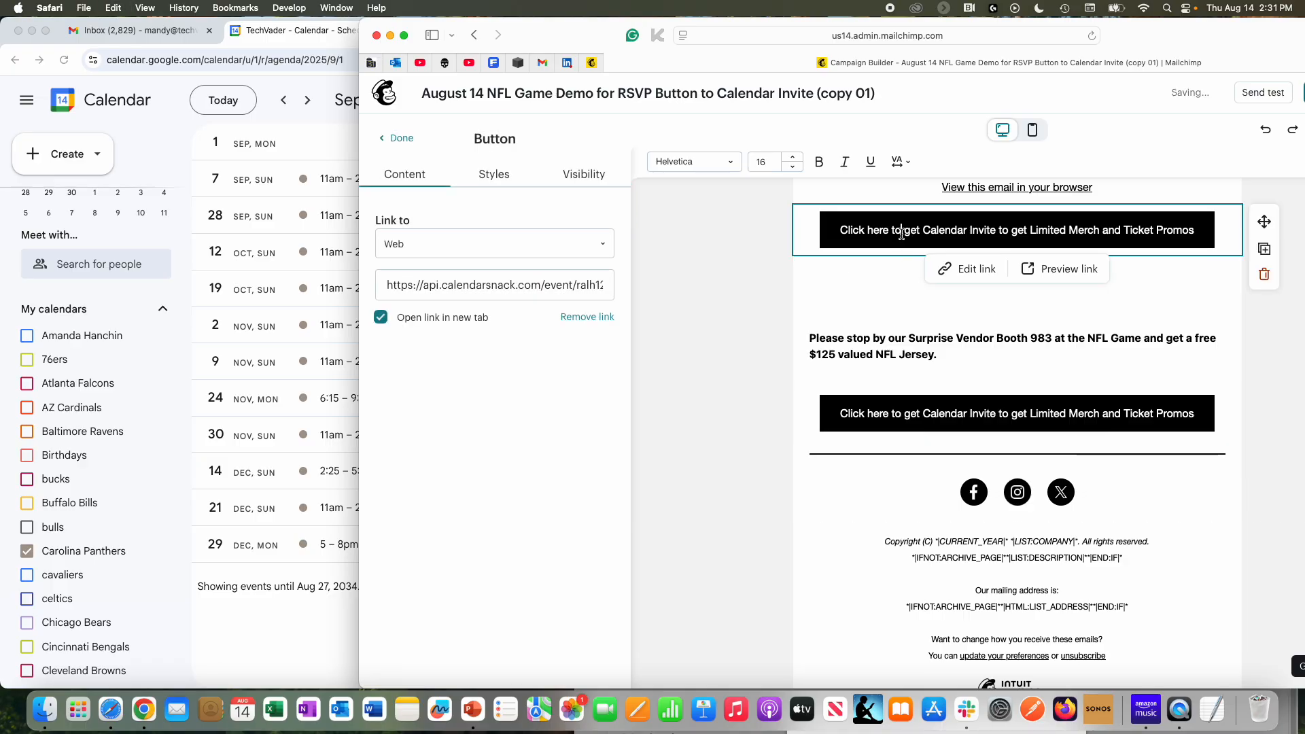
left_click(896, 413)
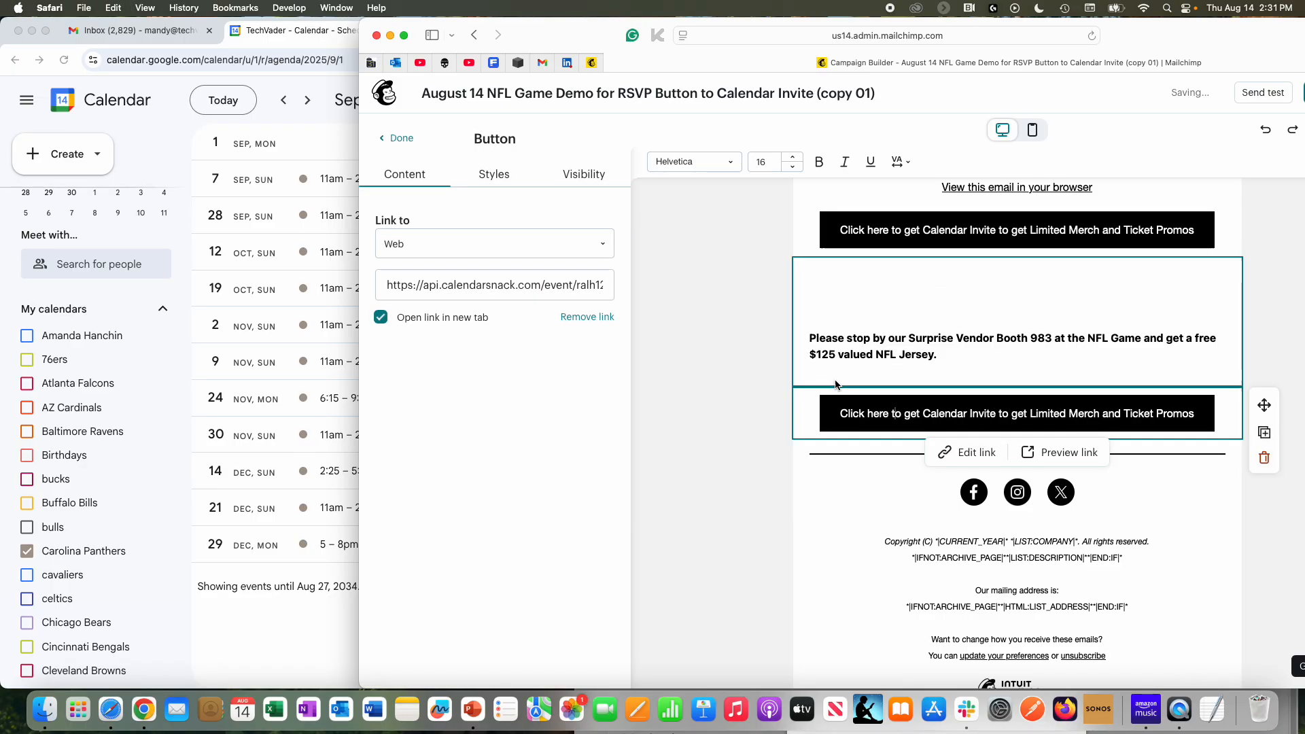
Copy the full description text of the New York Jets vs Carolina Panthers event from Google Calendar.
left_click_drag(577, 37, 870, 14)
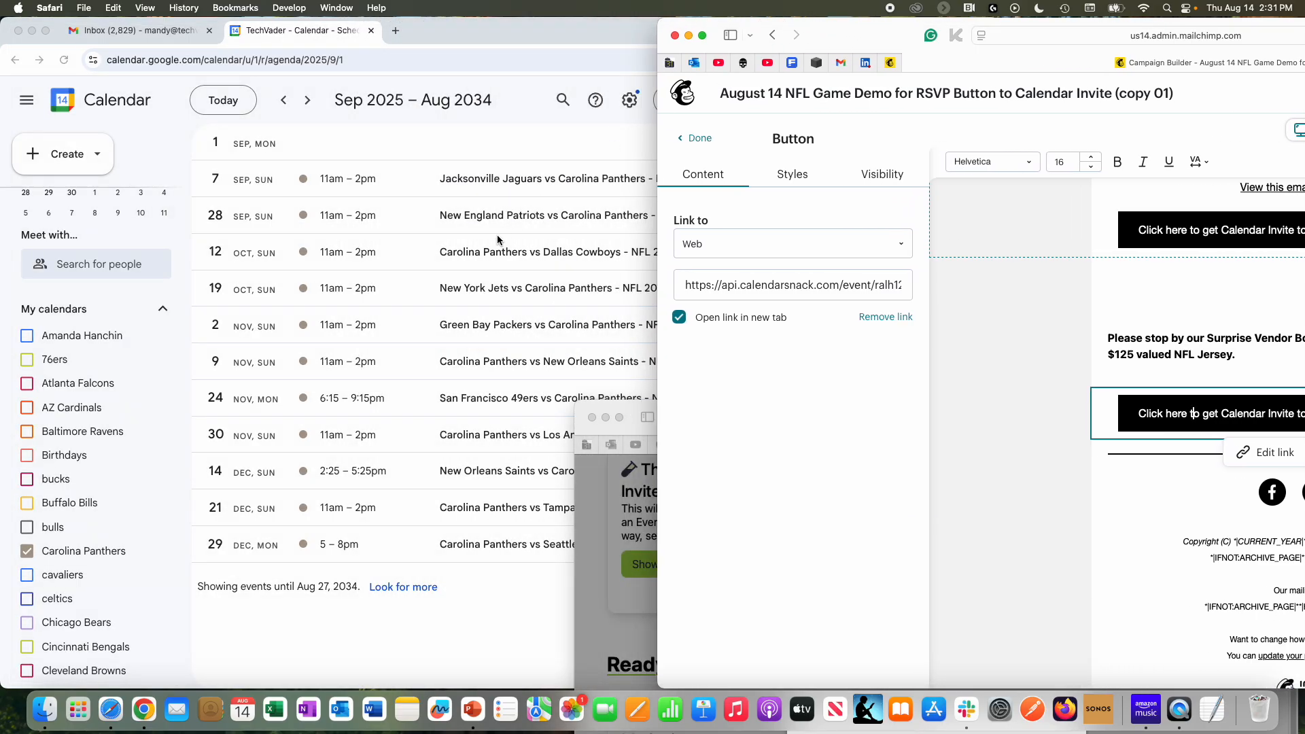
left_click(483, 267)
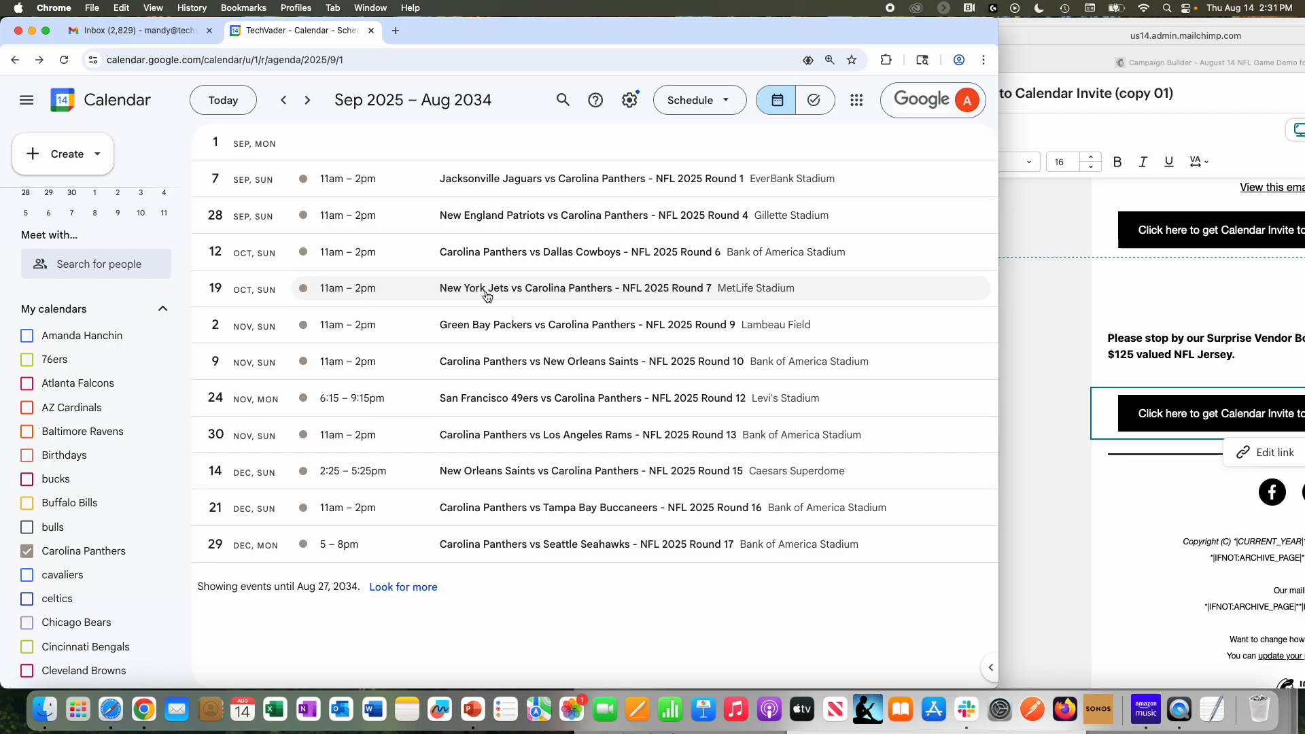
left_click(466, 288)
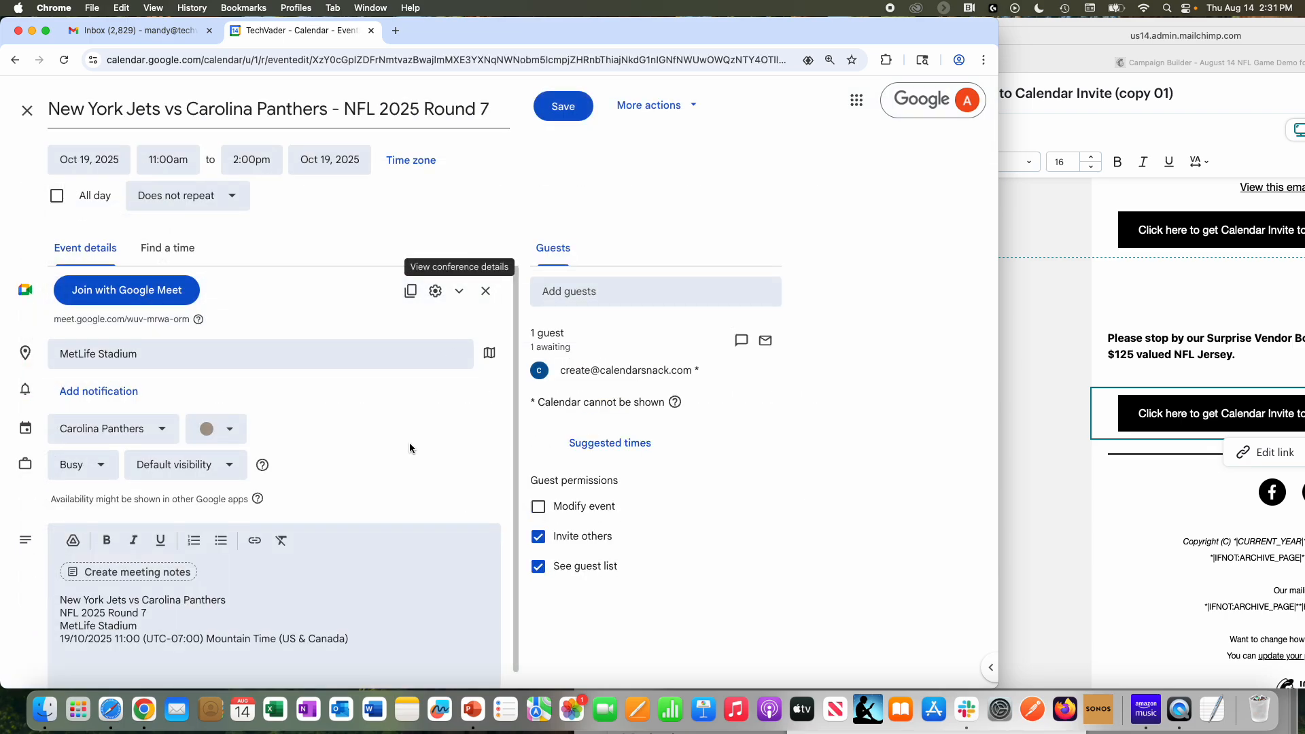
scroll(410, 443, "down", 1)
left_click_drag(370, 620, 58, 570)
key("super+c")
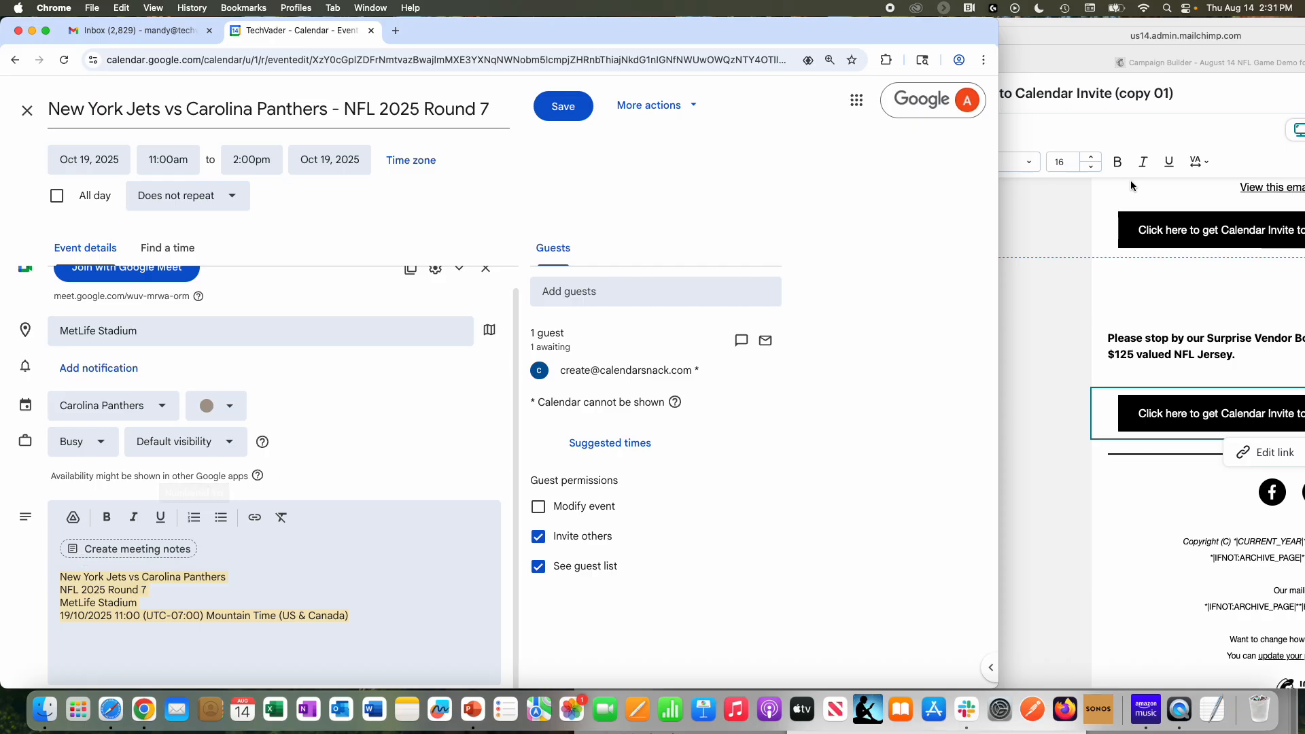
Paste the copied game details into the Mailchimp email's text block, above the Surprise Vendor Booth 983 paragraph.
left_click(1155, 277)
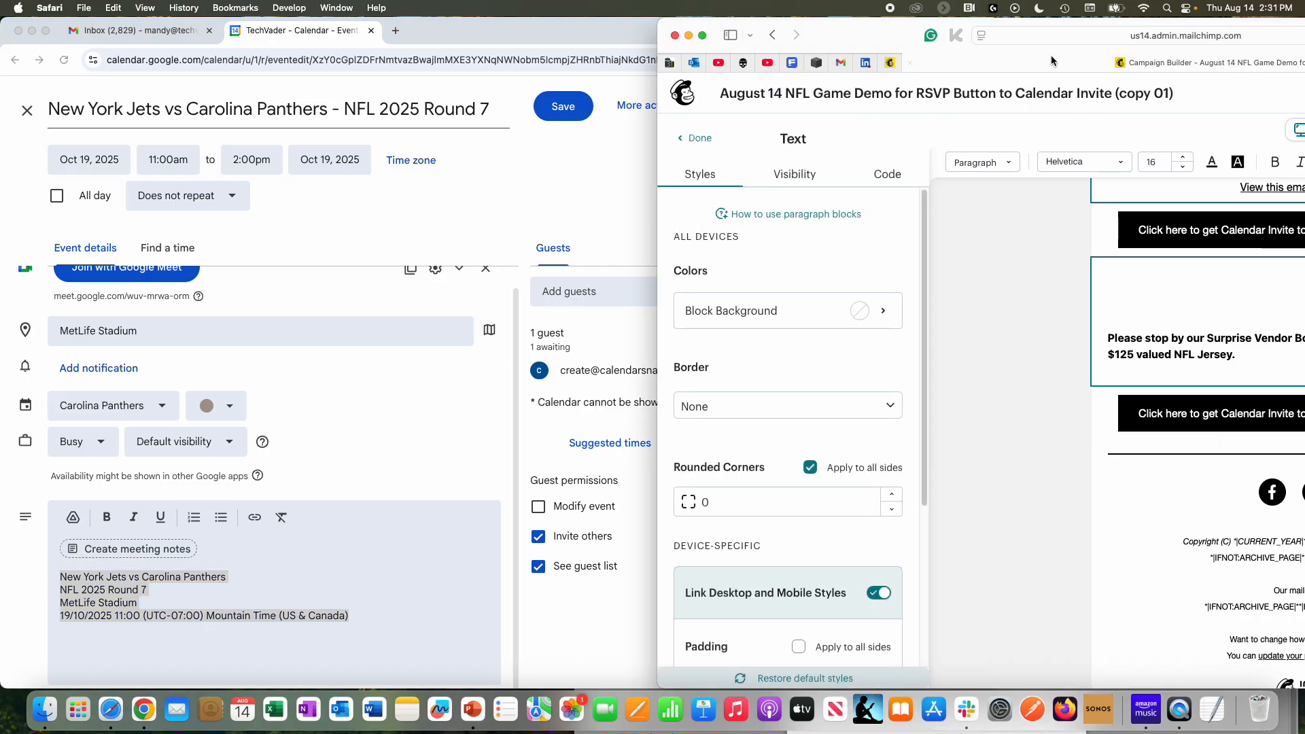
left_click_drag(917, 30, 636, 30)
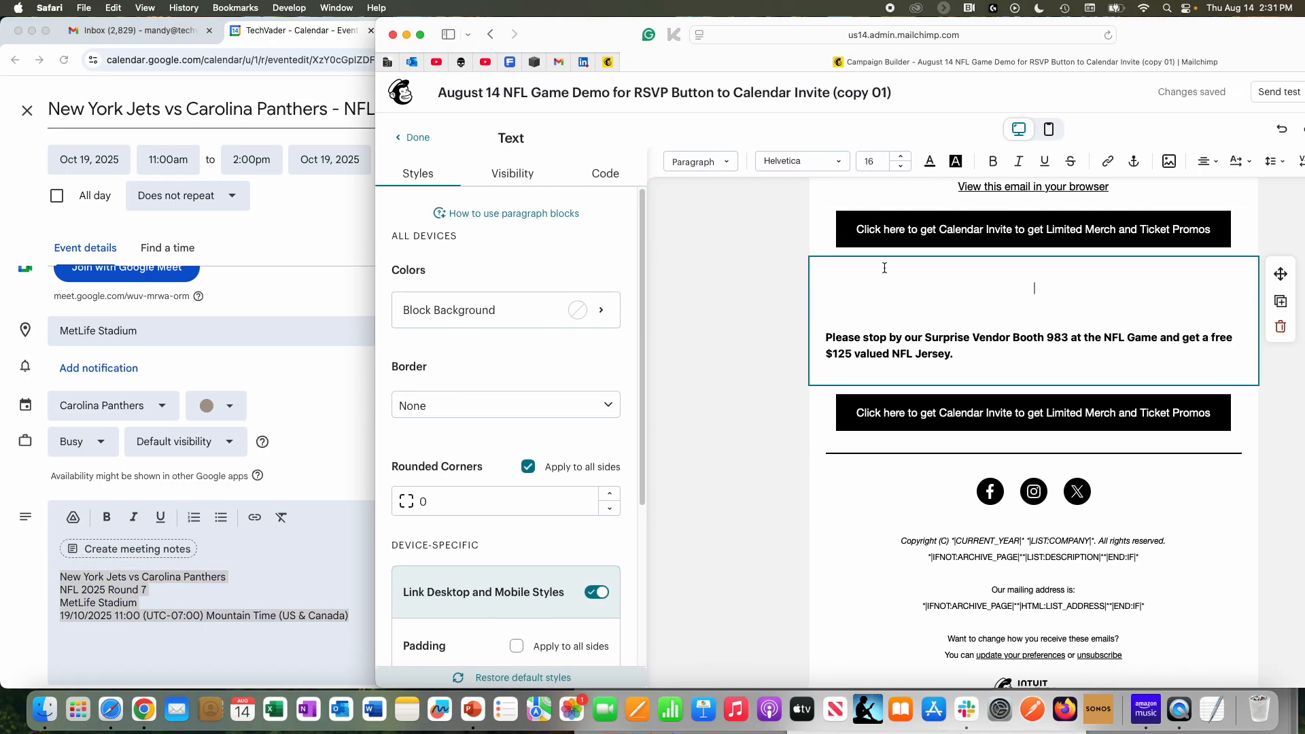
key("super+v")
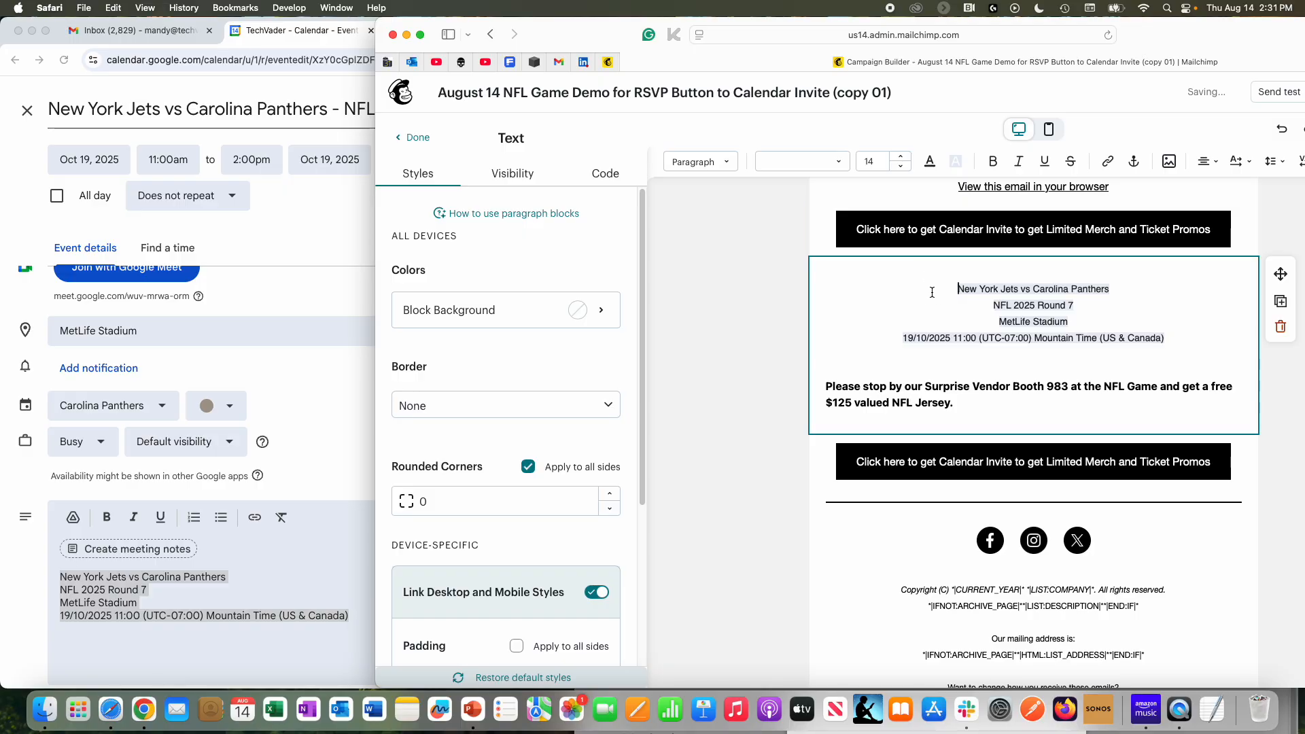
left_click(978, 414)
left_click(1097, 350)
left_click(999, 293)
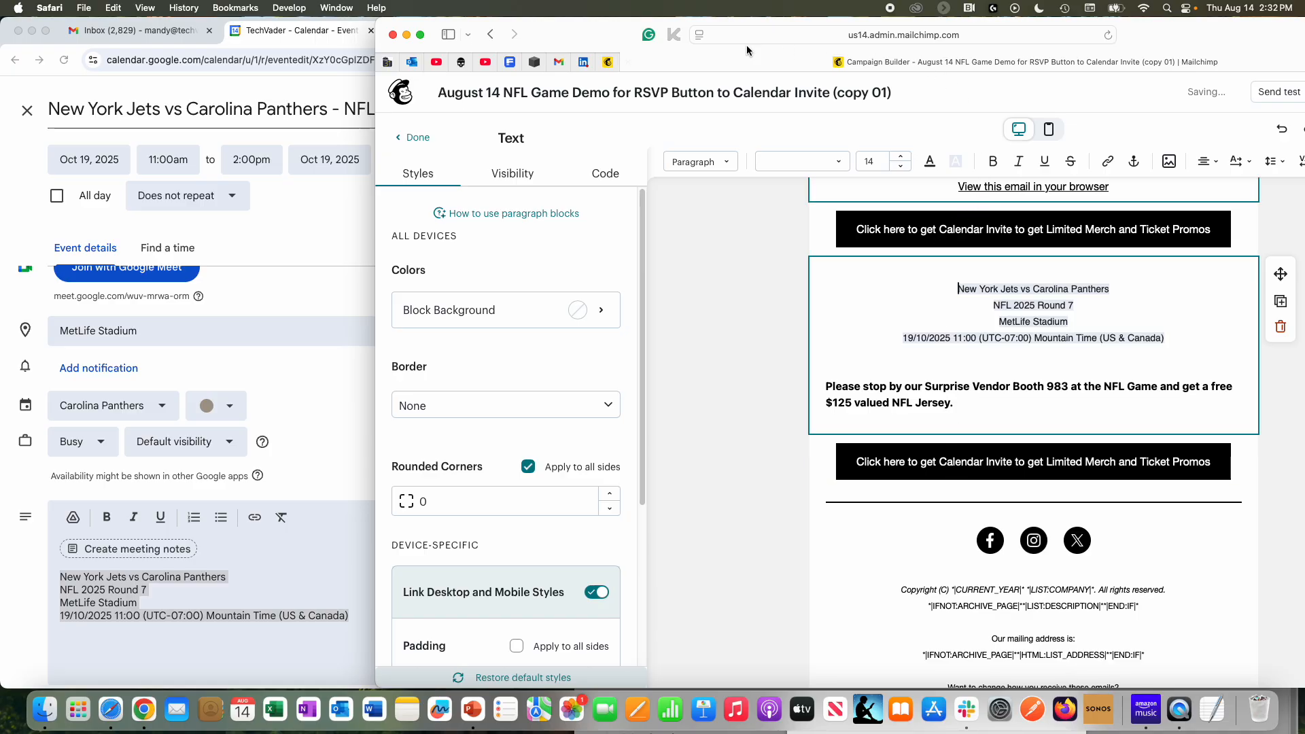
Save and exit the email design and send the campaign immediately to the test list subscribers.
left_click_drag(617, 36, 446, 37)
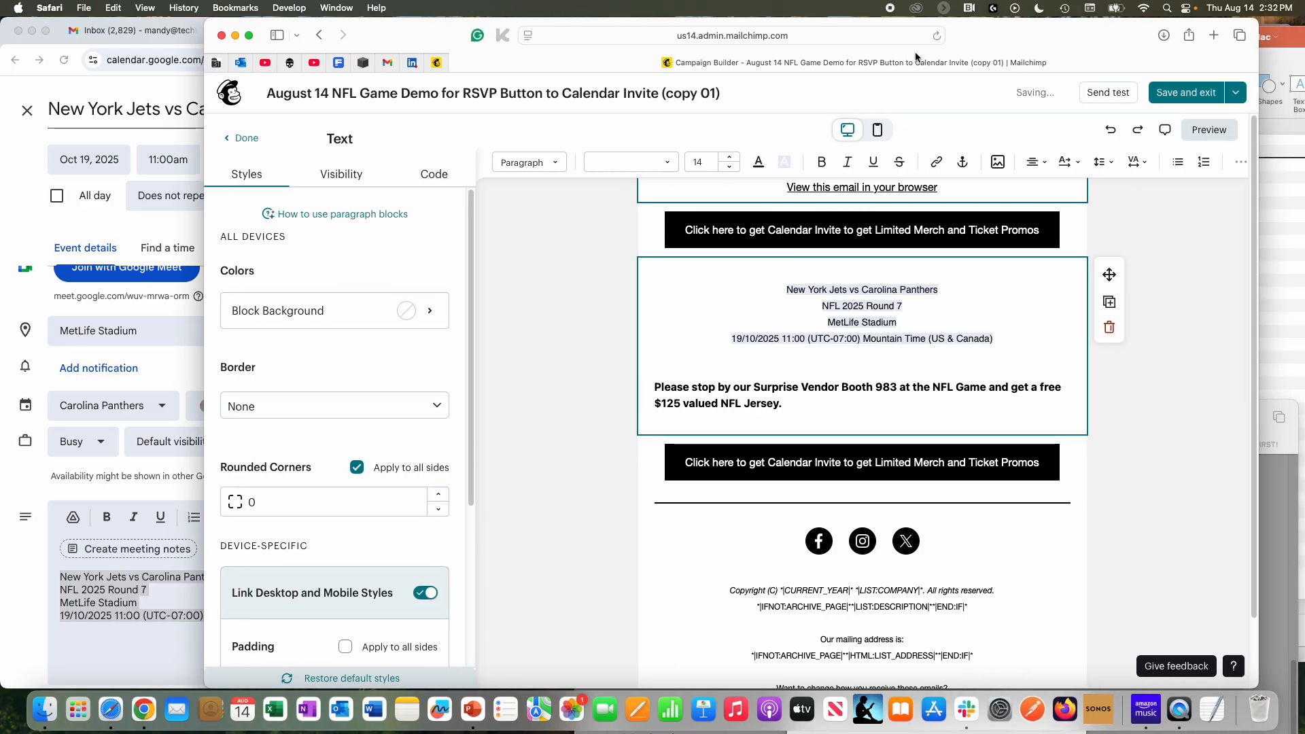
left_click(1183, 93)
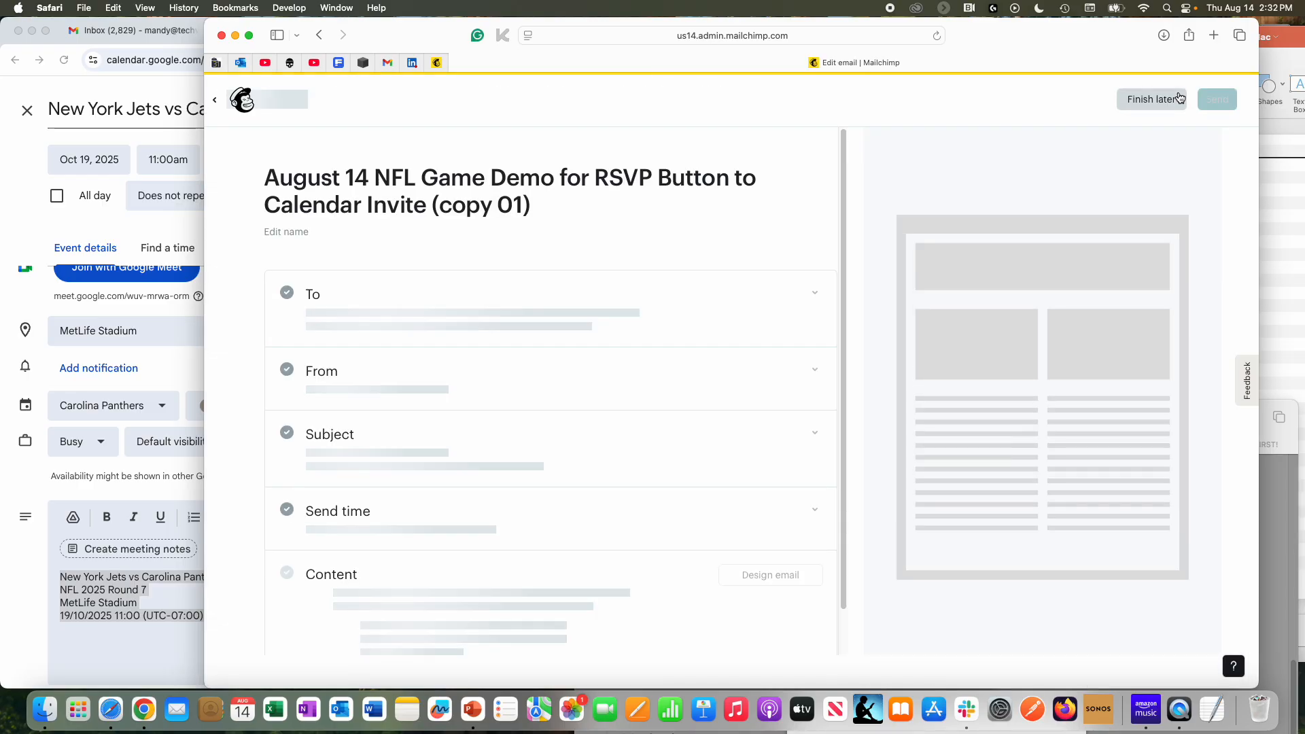
left_click(1216, 99)
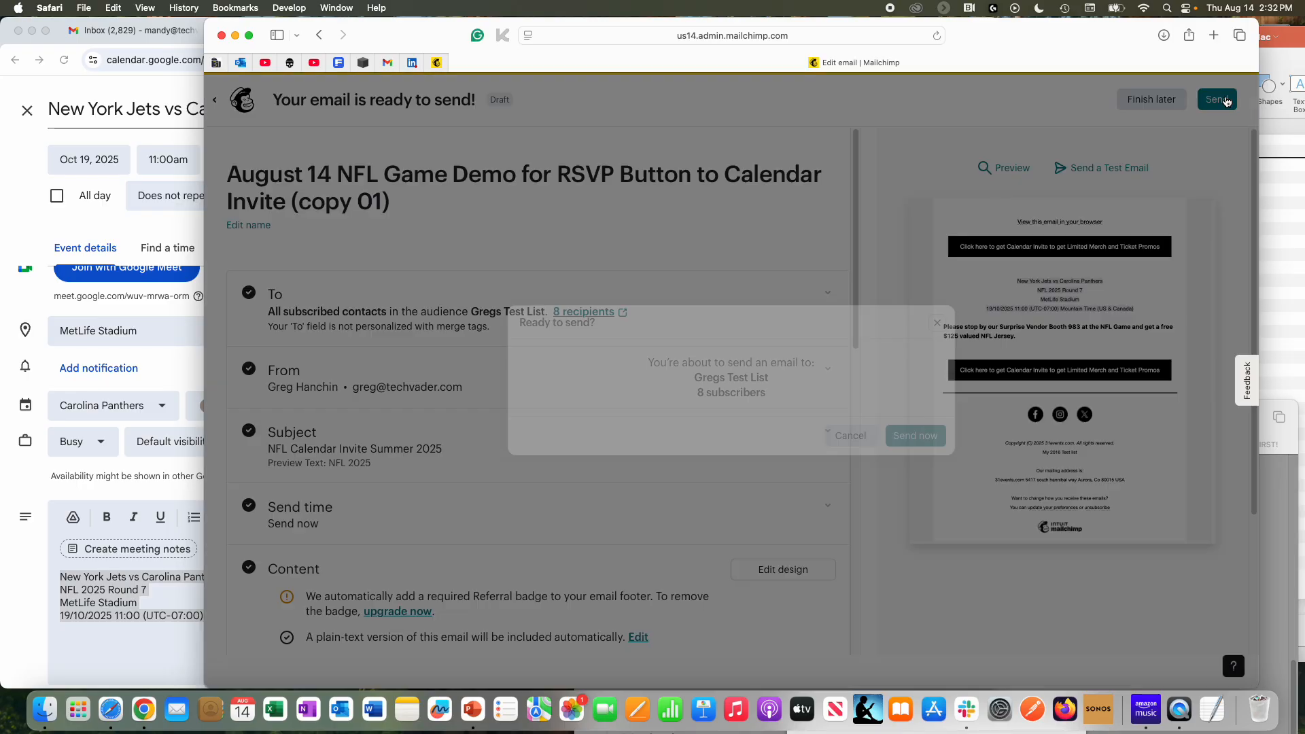
left_click(938, 434)
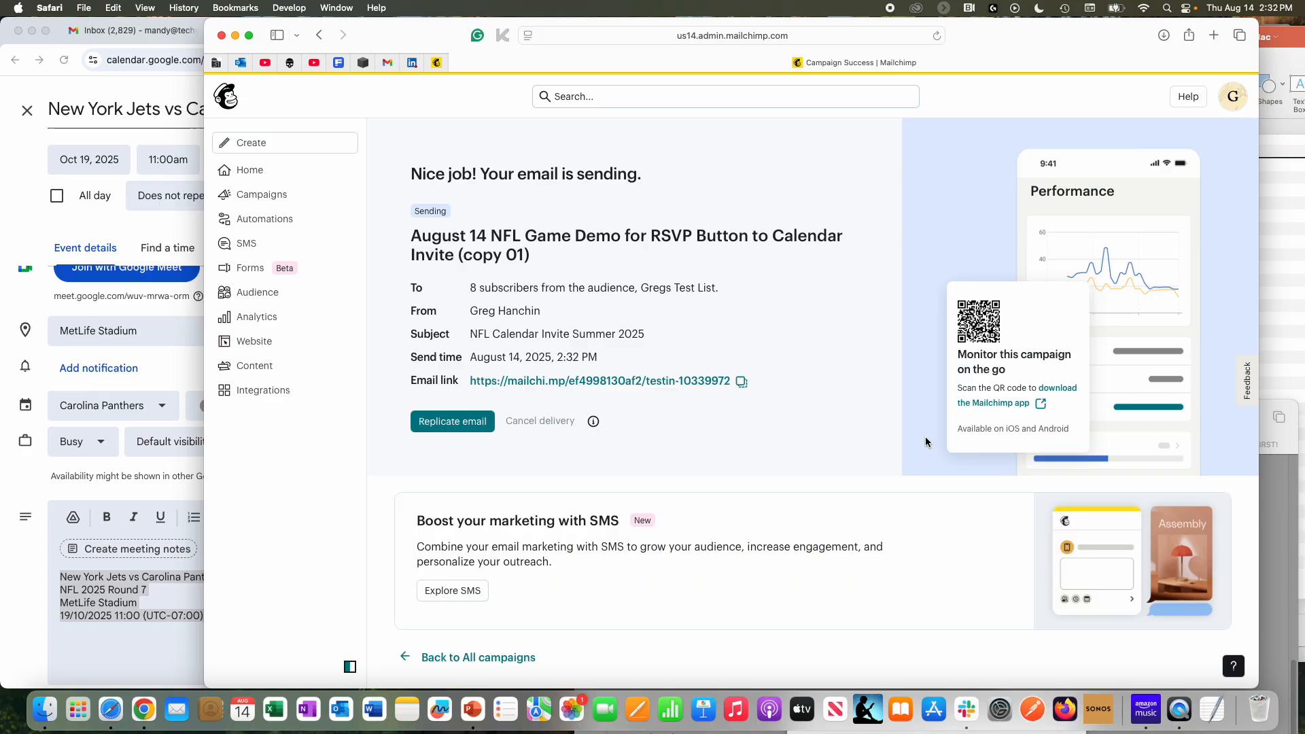
Open the email report of the August 14 NFL Game Demo campaign from the campaigns list.
left_click(243, 171)
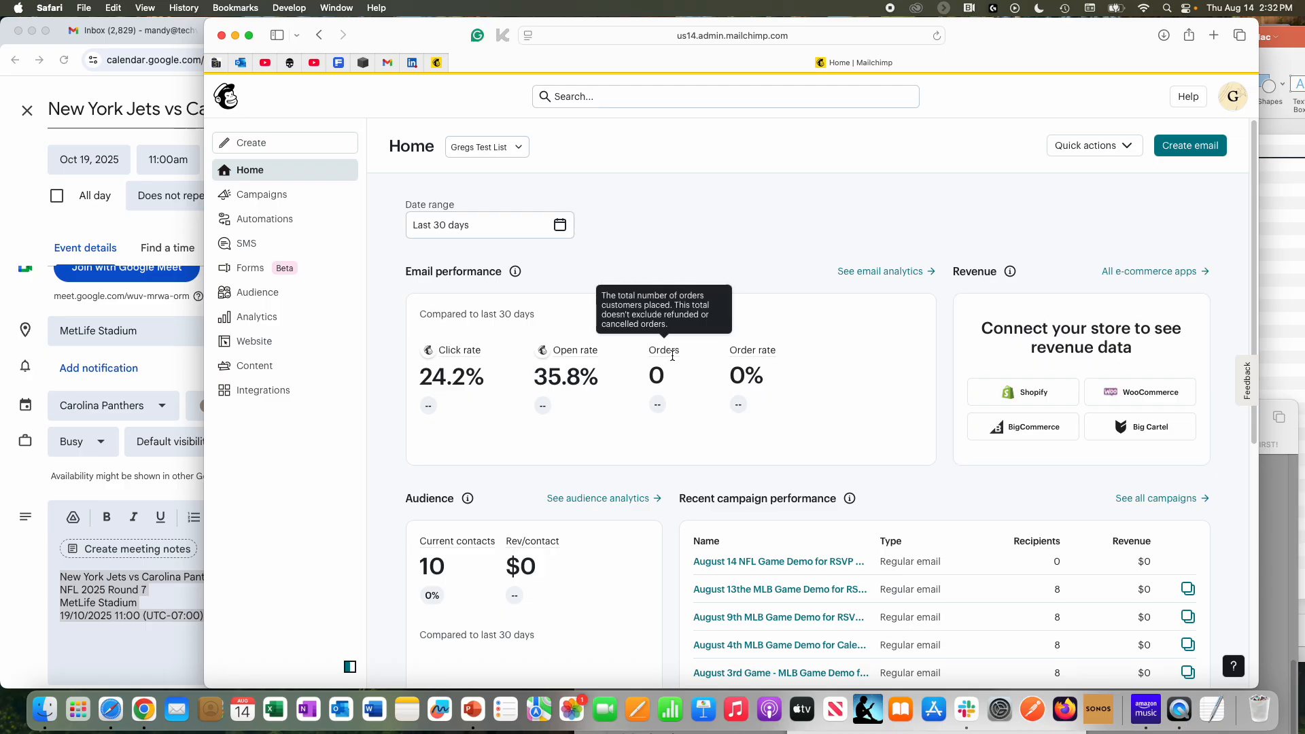
left_click(262, 195)
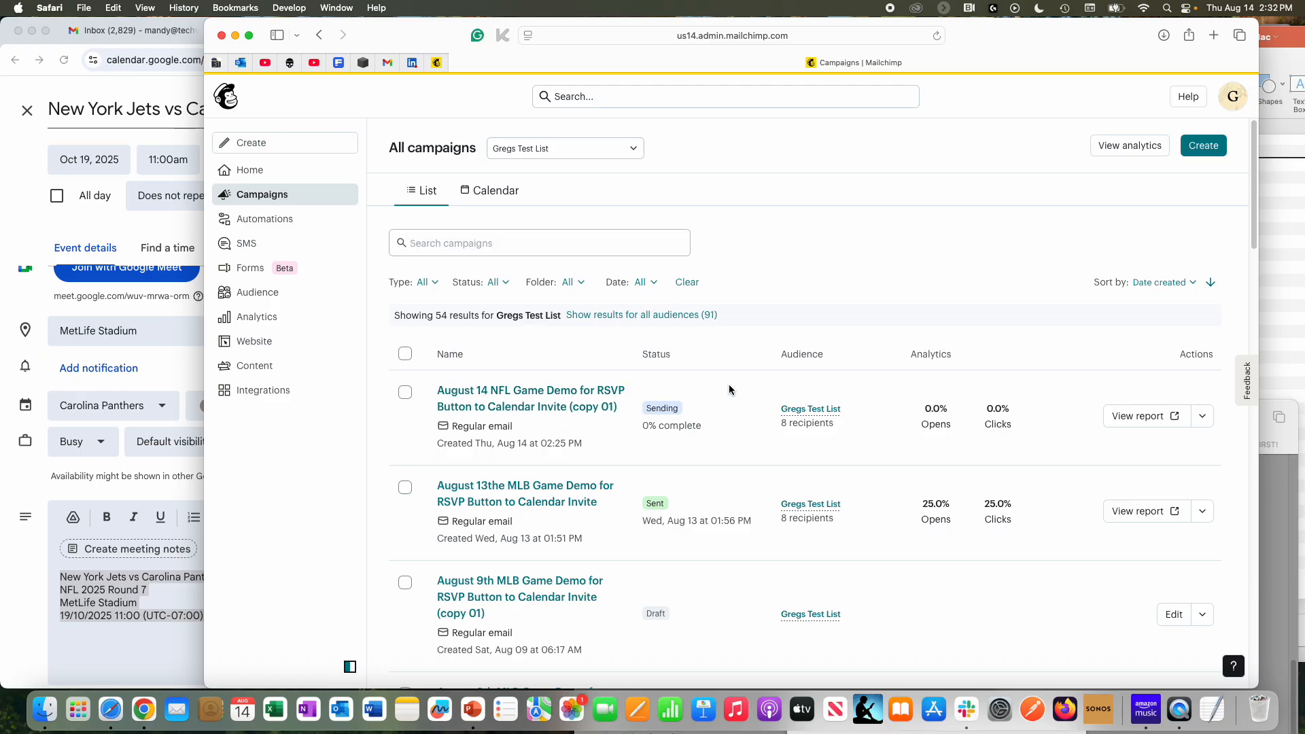
left_click(513, 406)
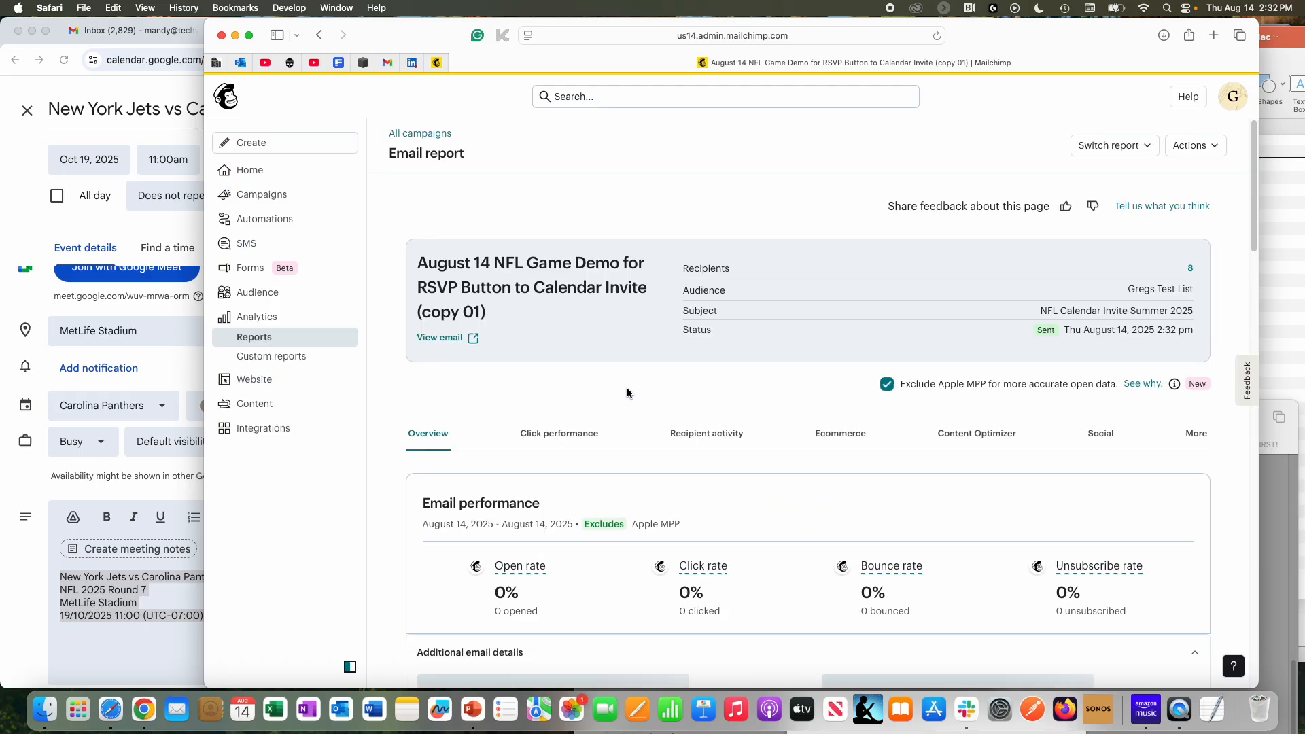
Open Gmail at mail.google.com in a new Safari window and switch to the test recipient's account.
left_click_drag(433, 30, 241, 31)
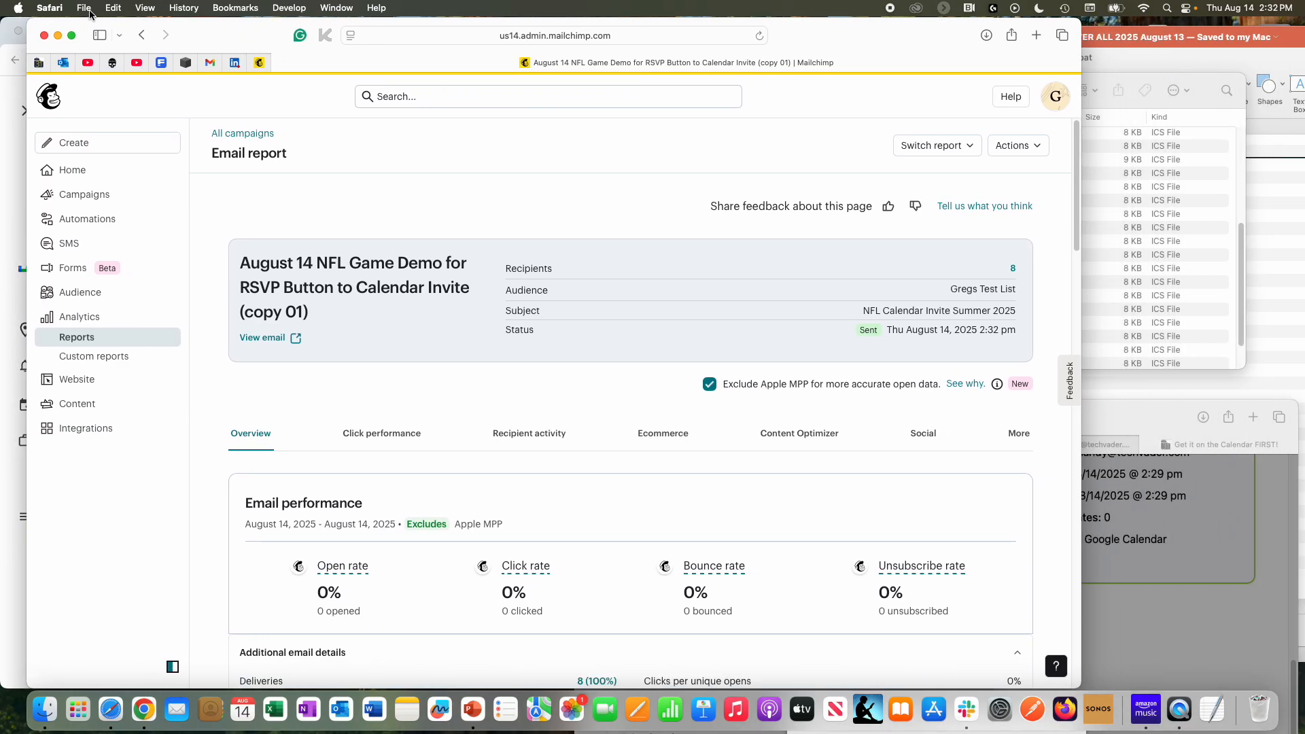
left_click(84, 8)
left_click(99, 26)
type("mail.google.com")
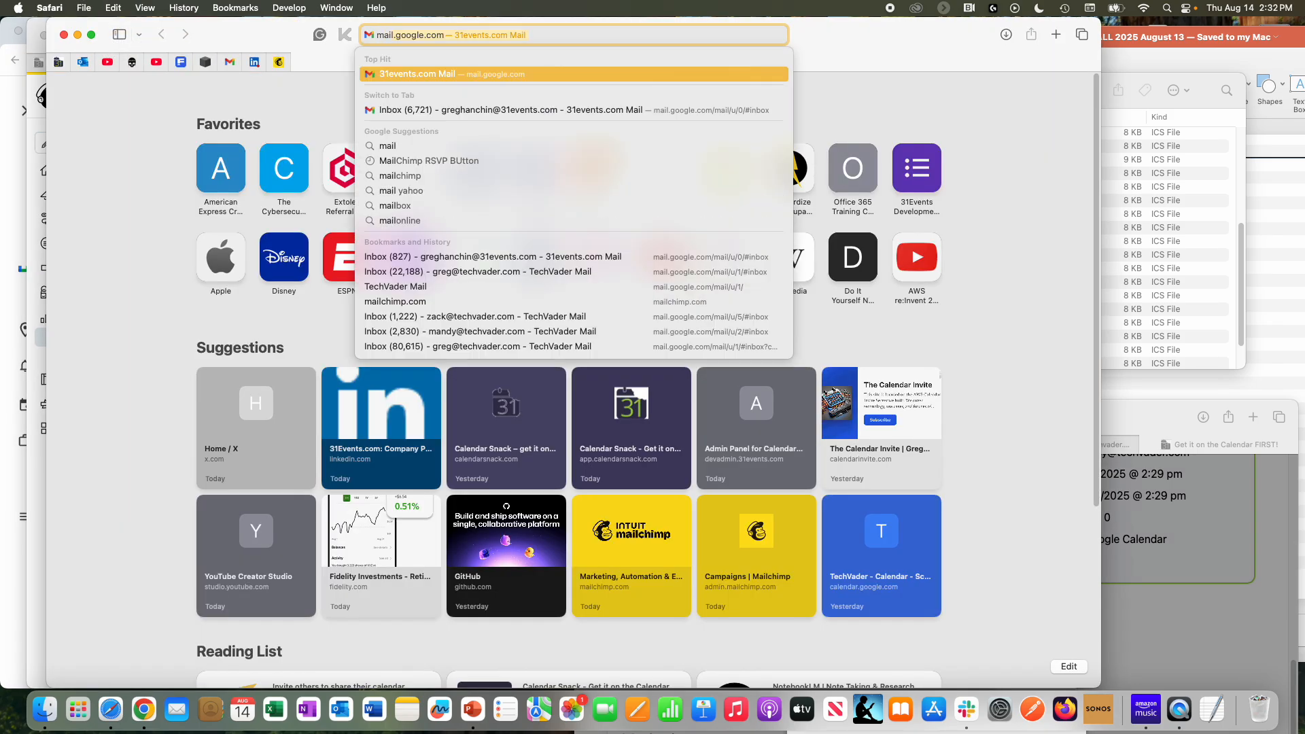
key("Return")
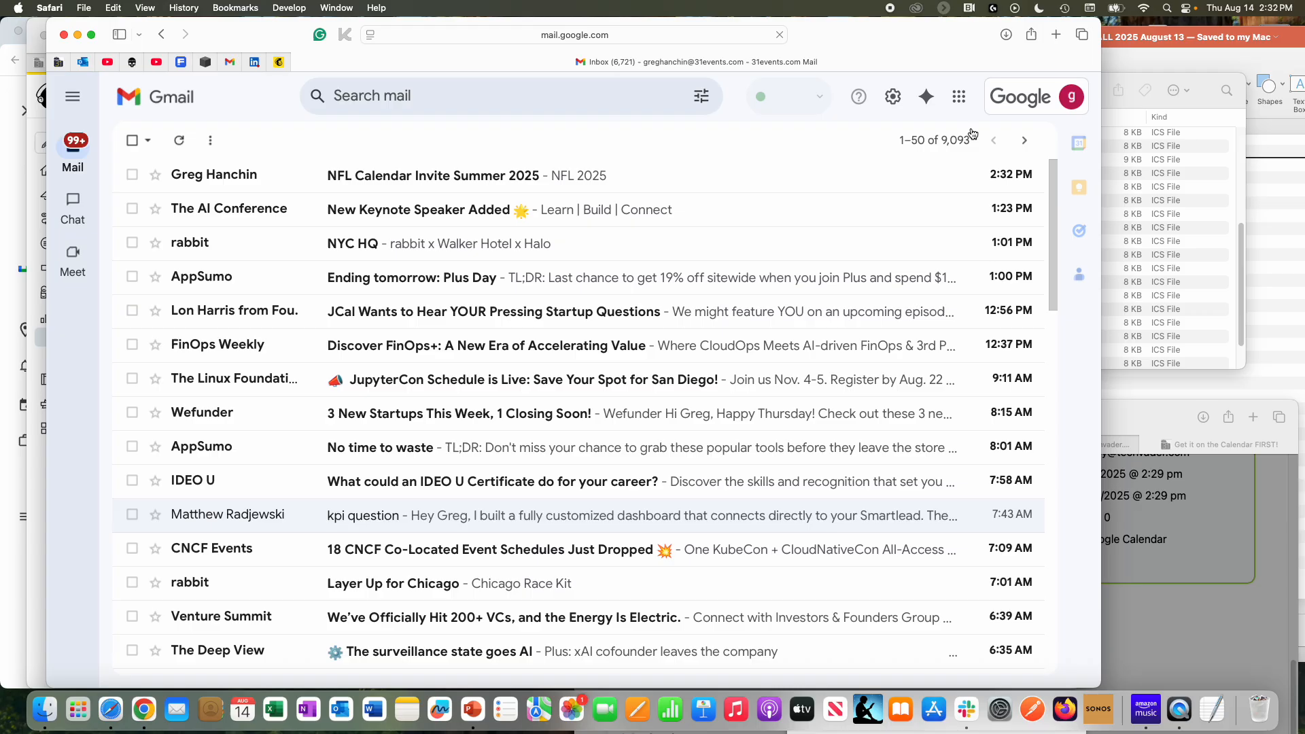
left_click(1016, 102)
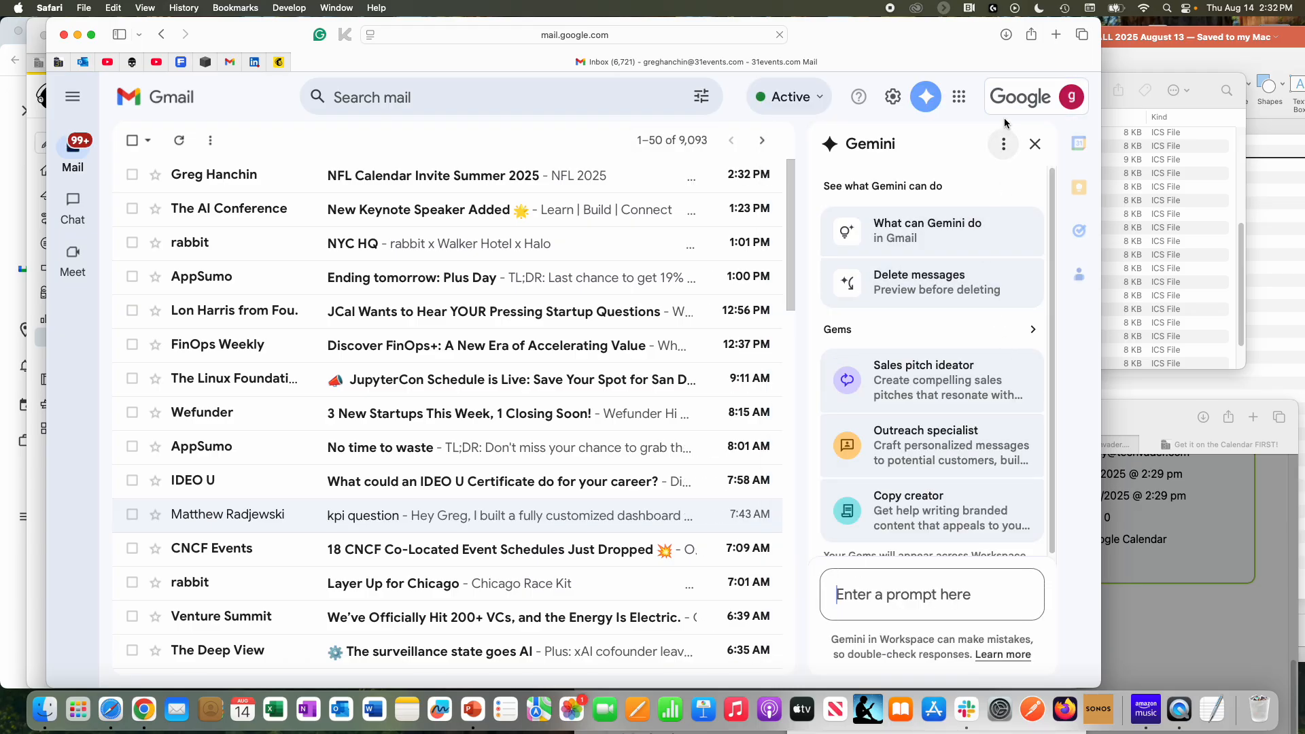
left_click(1009, 108)
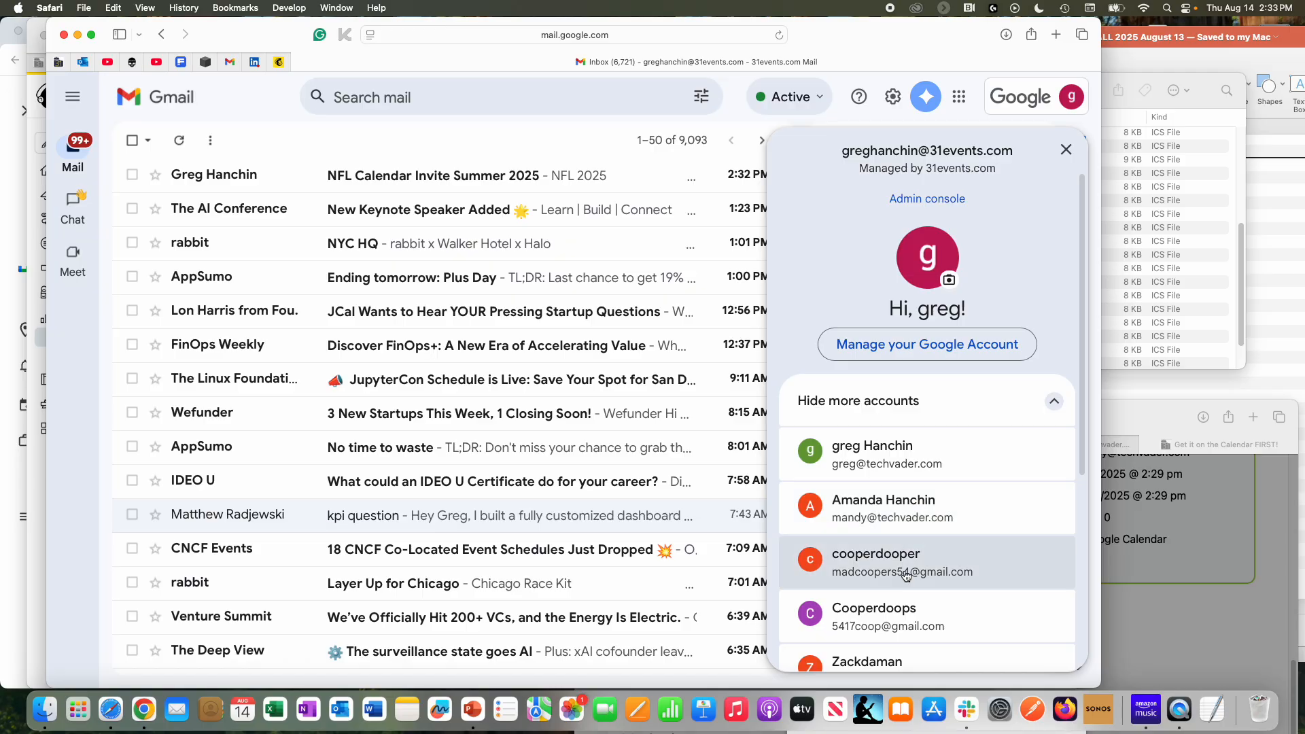
left_click(912, 662)
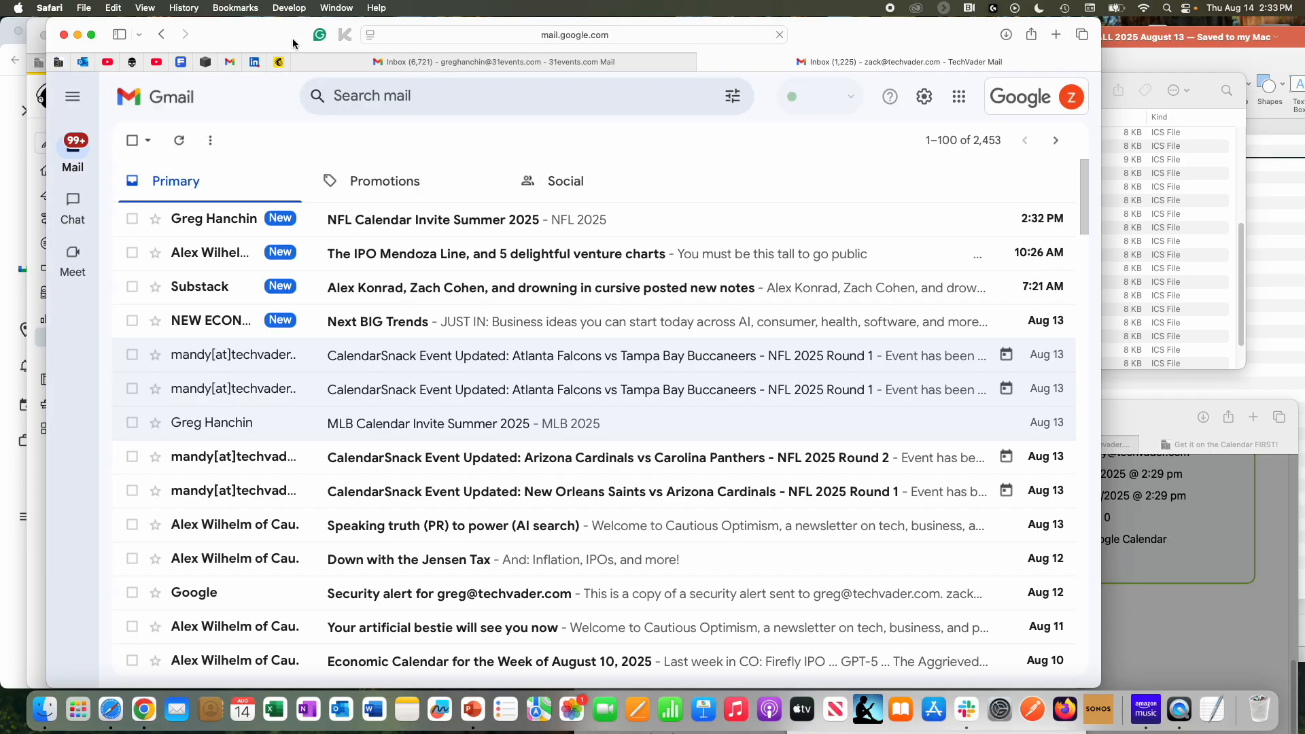
Open the NFL Calendar Invite Summer 2025 email and request the calendar invite with its upper RSVP button.
left_click(359, 220)
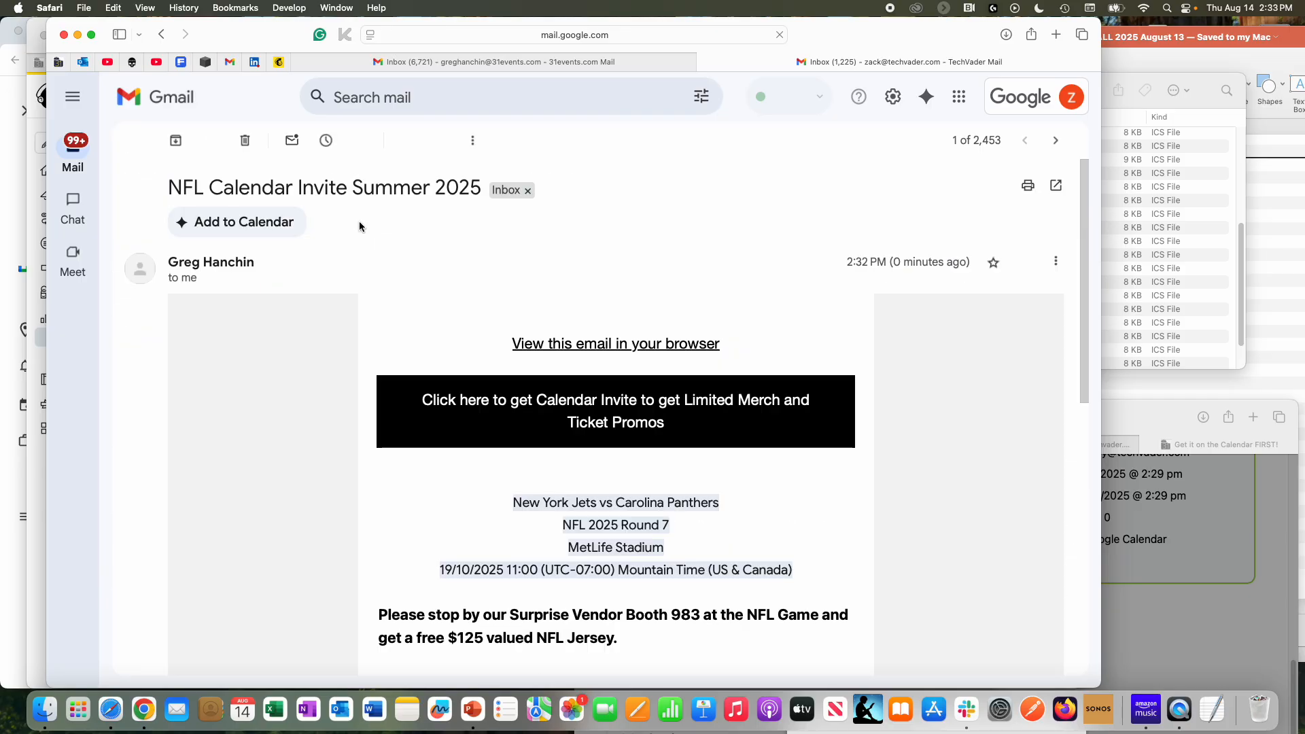
scroll(426, 314, "down", 4)
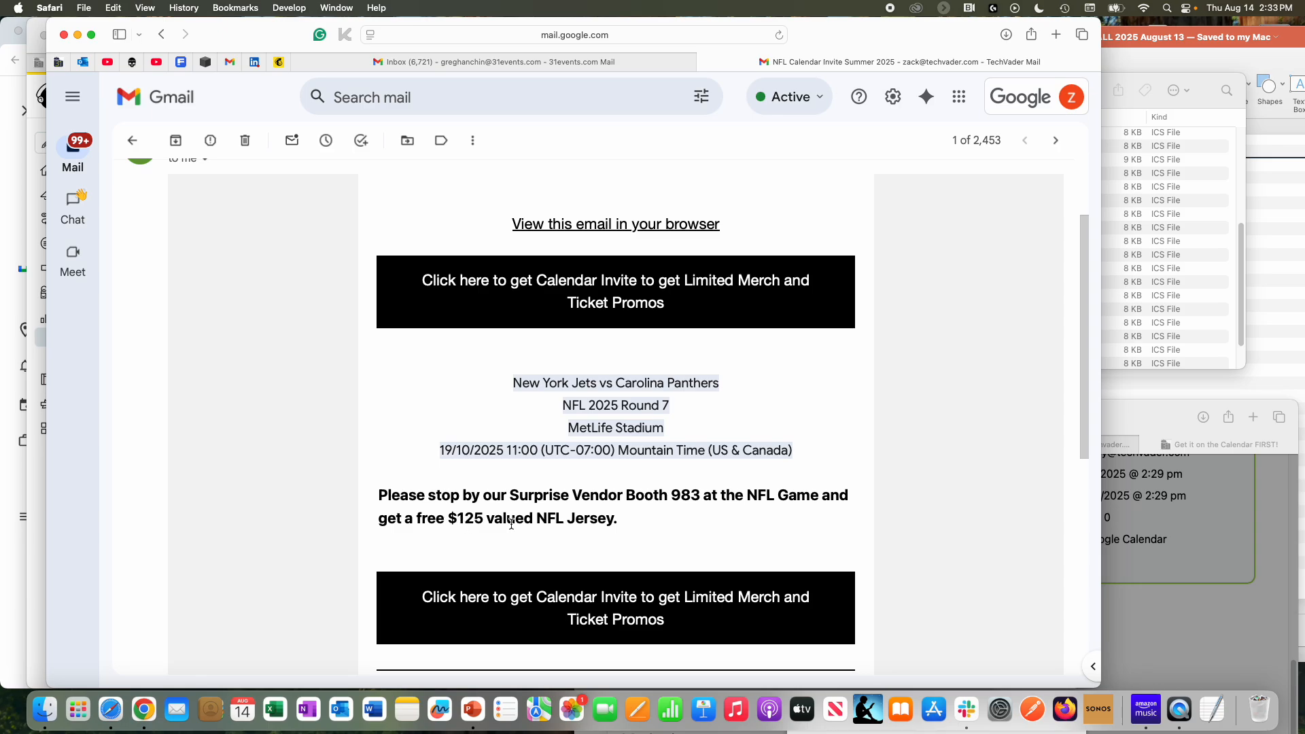
left_click(590, 304)
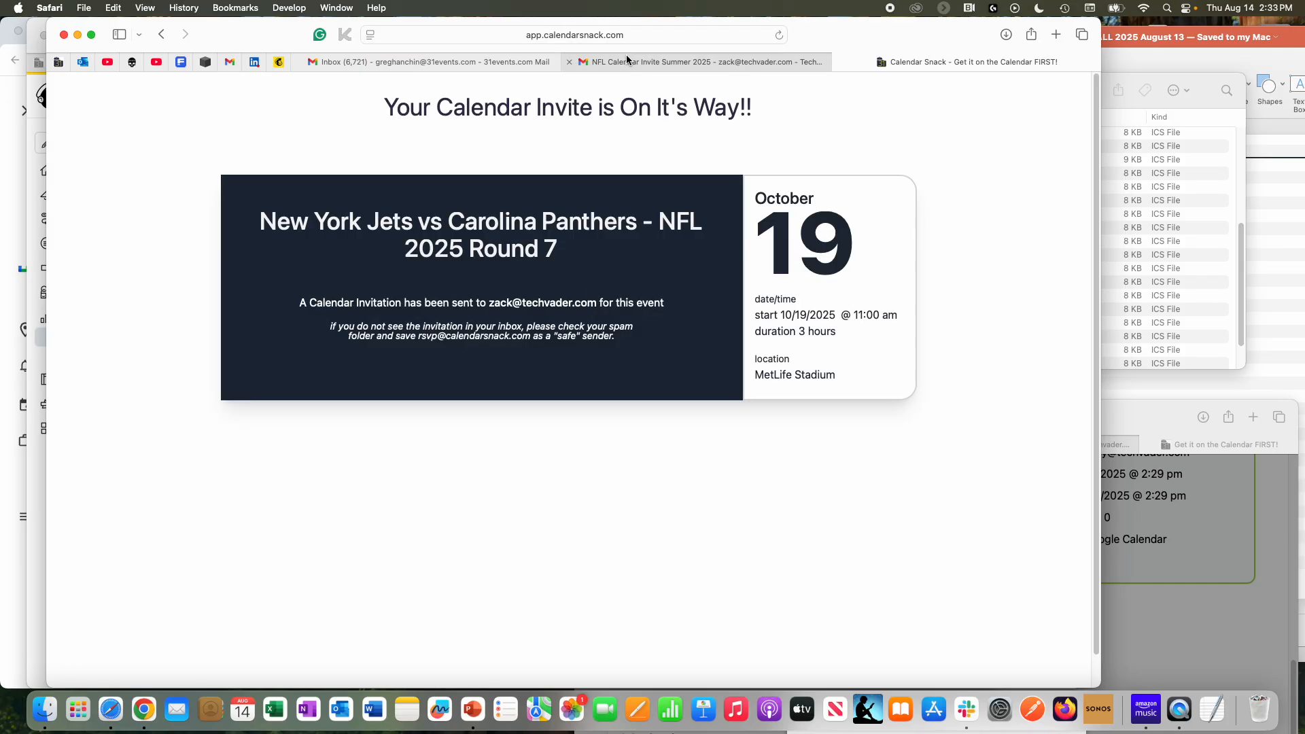
Open the Calendar Snack invitation for New York Jets vs Carolina Panthers in the inbox and accept it with Yes.
left_click(644, 61)
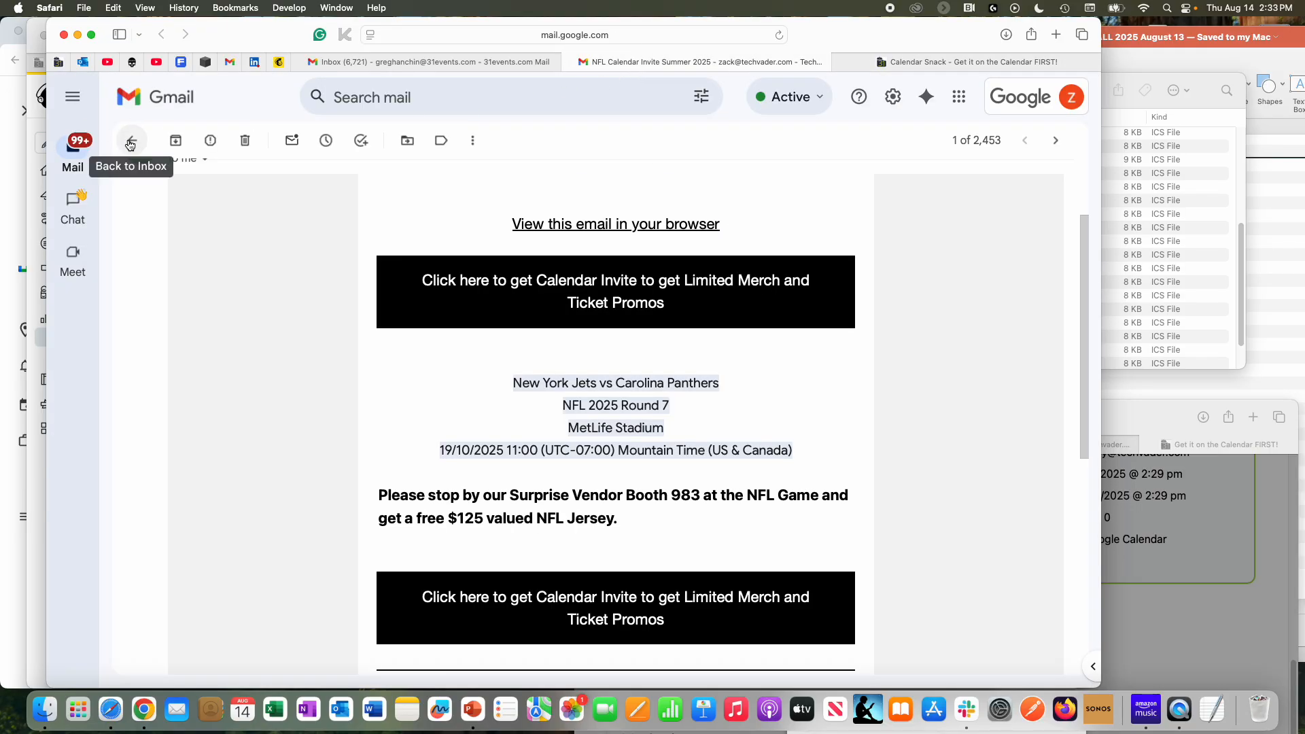
left_click(130, 144)
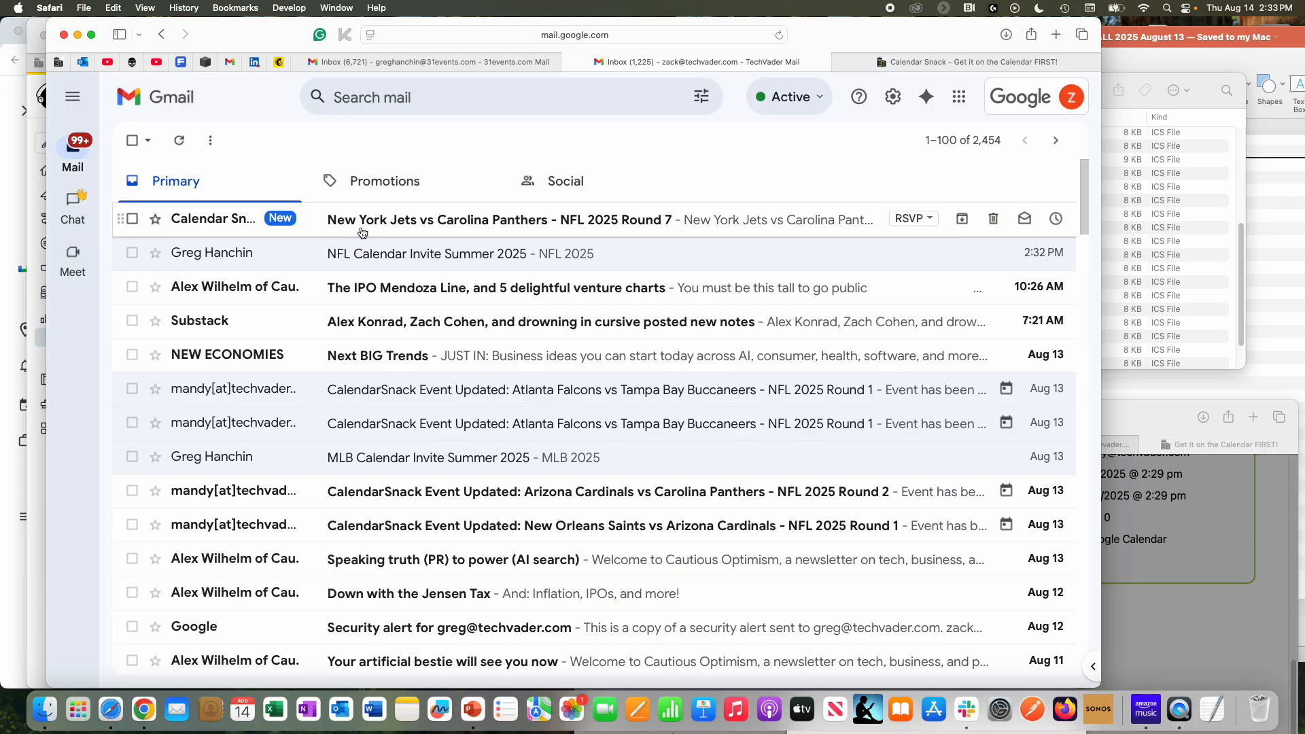
left_click(363, 231)
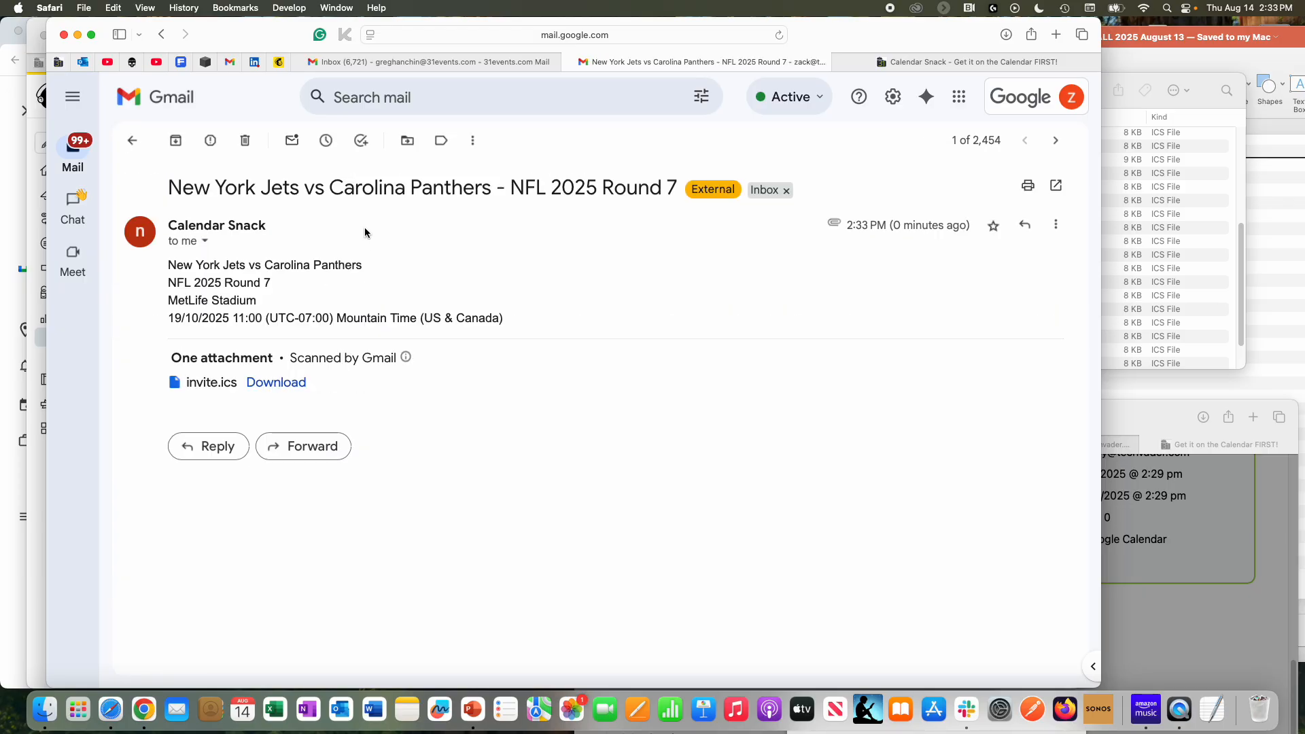
left_click_drag(282, 22, 593, 16)
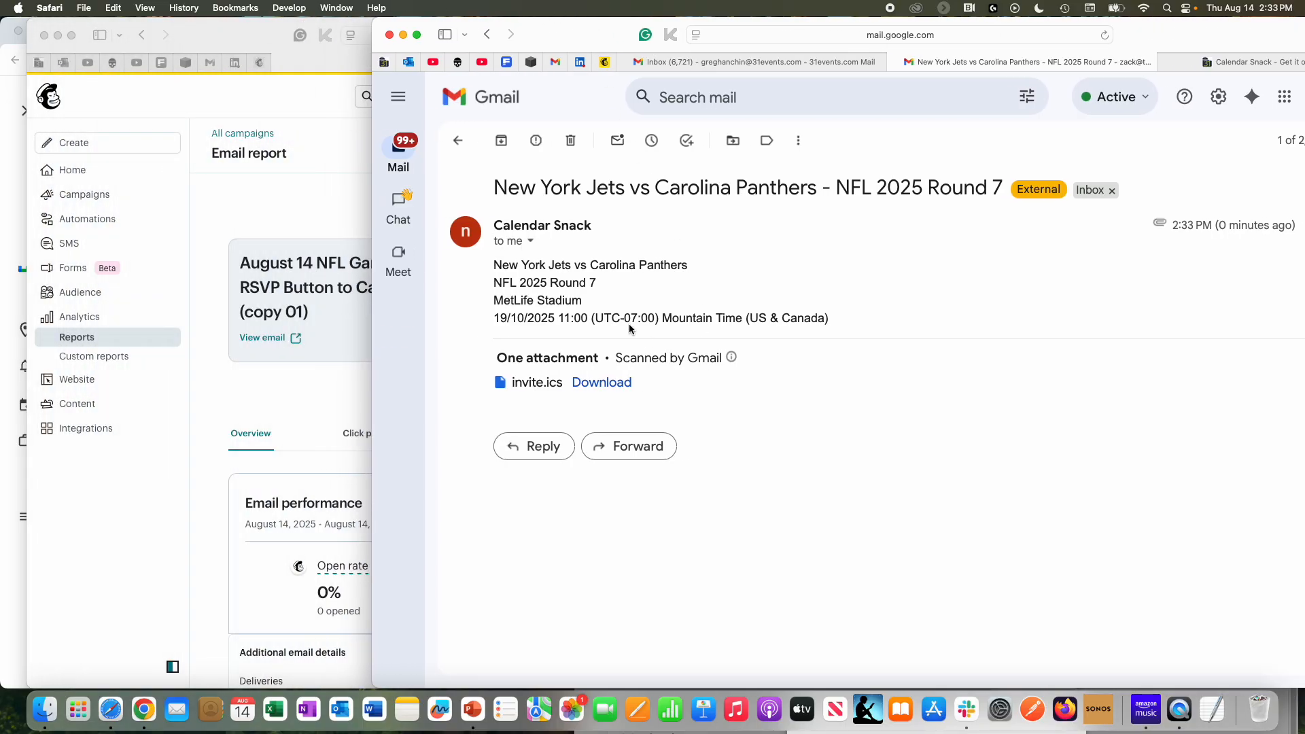
left_click(458, 141)
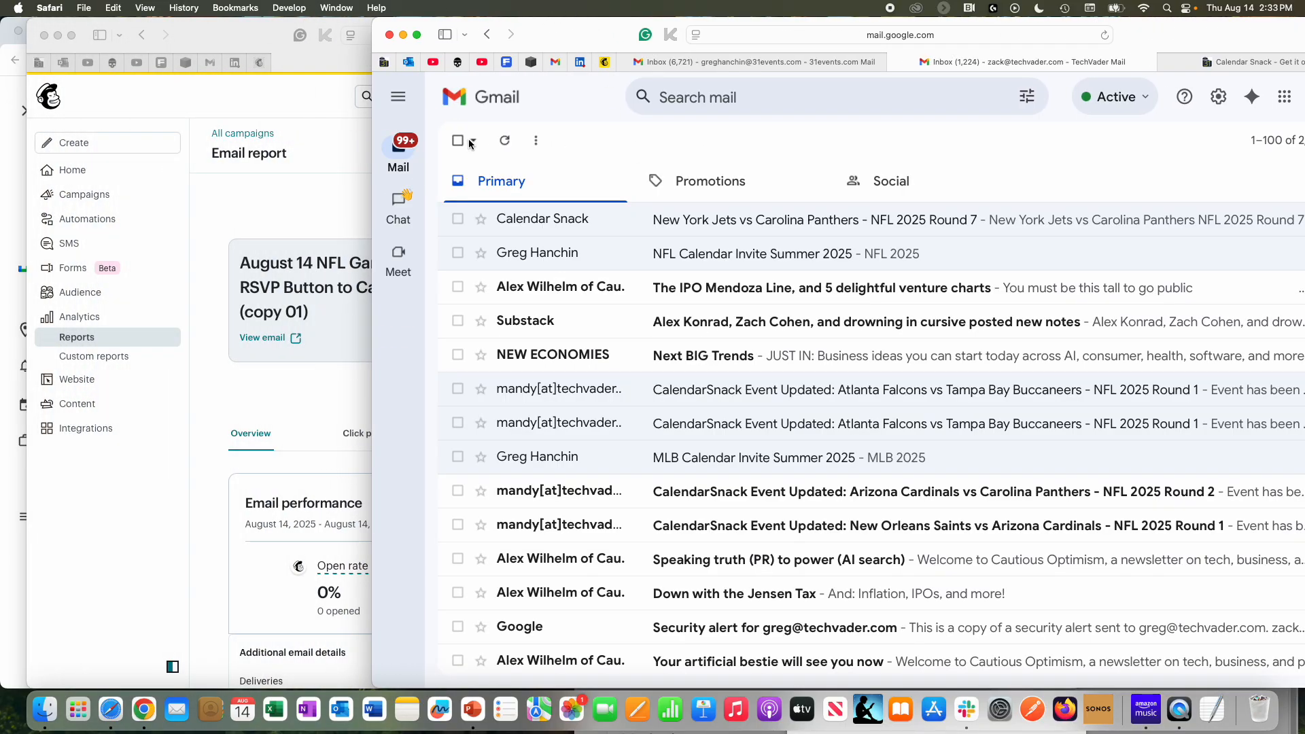
left_click(618, 220)
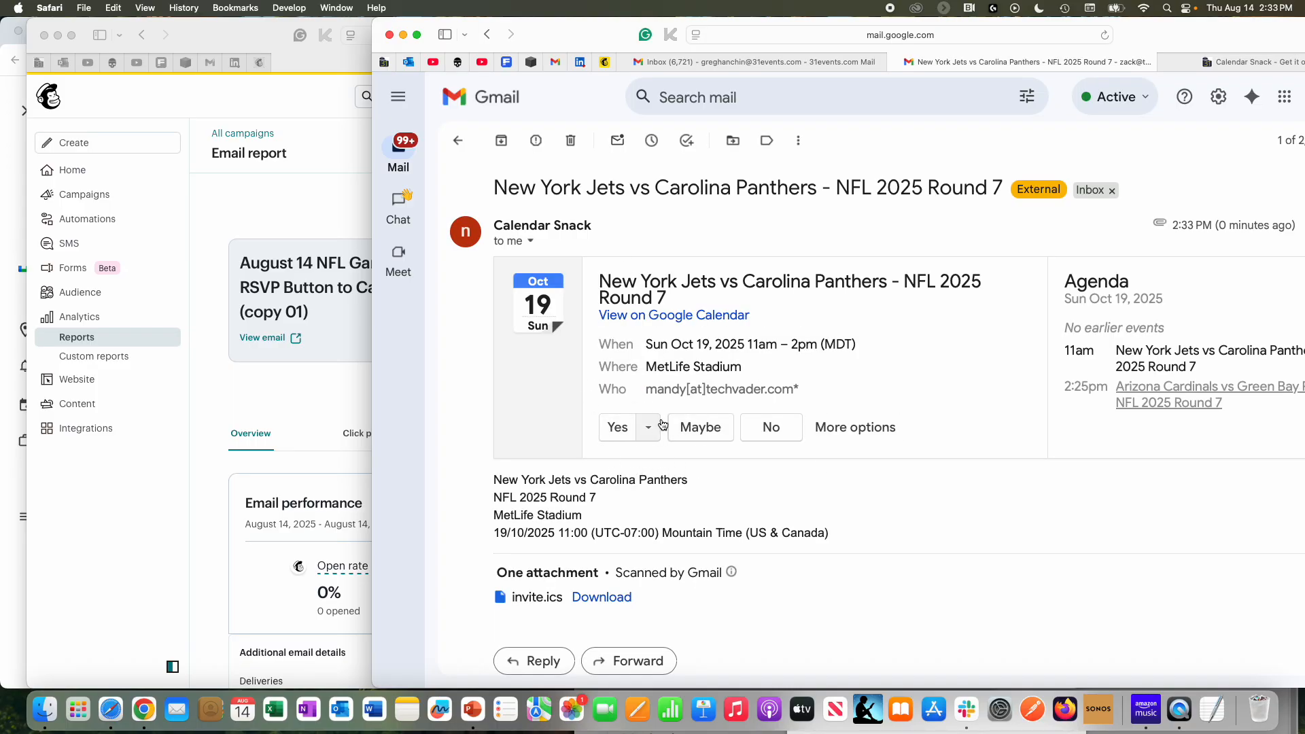
left_click(620, 432)
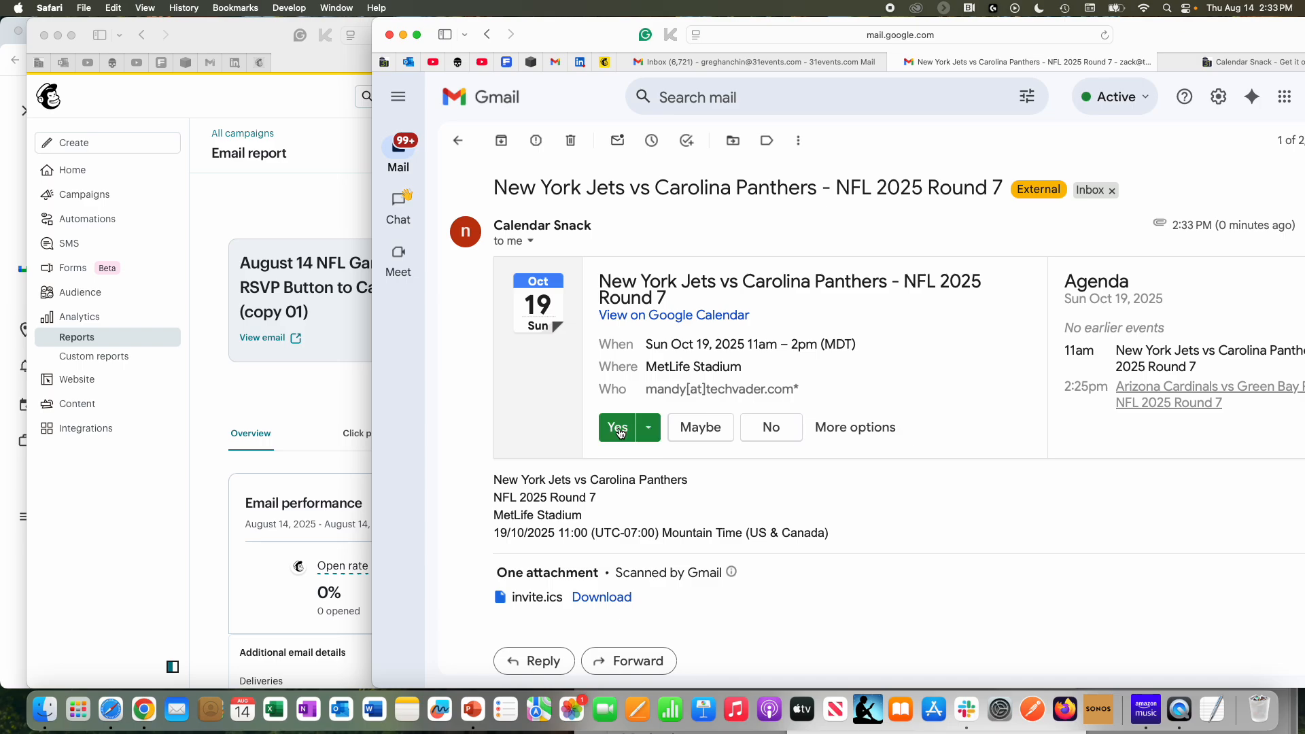
Bring the Gmail window fully into view and return to the Calendar Snack invitation thank-you page.
left_click_drag(575, 38, 331, 103)
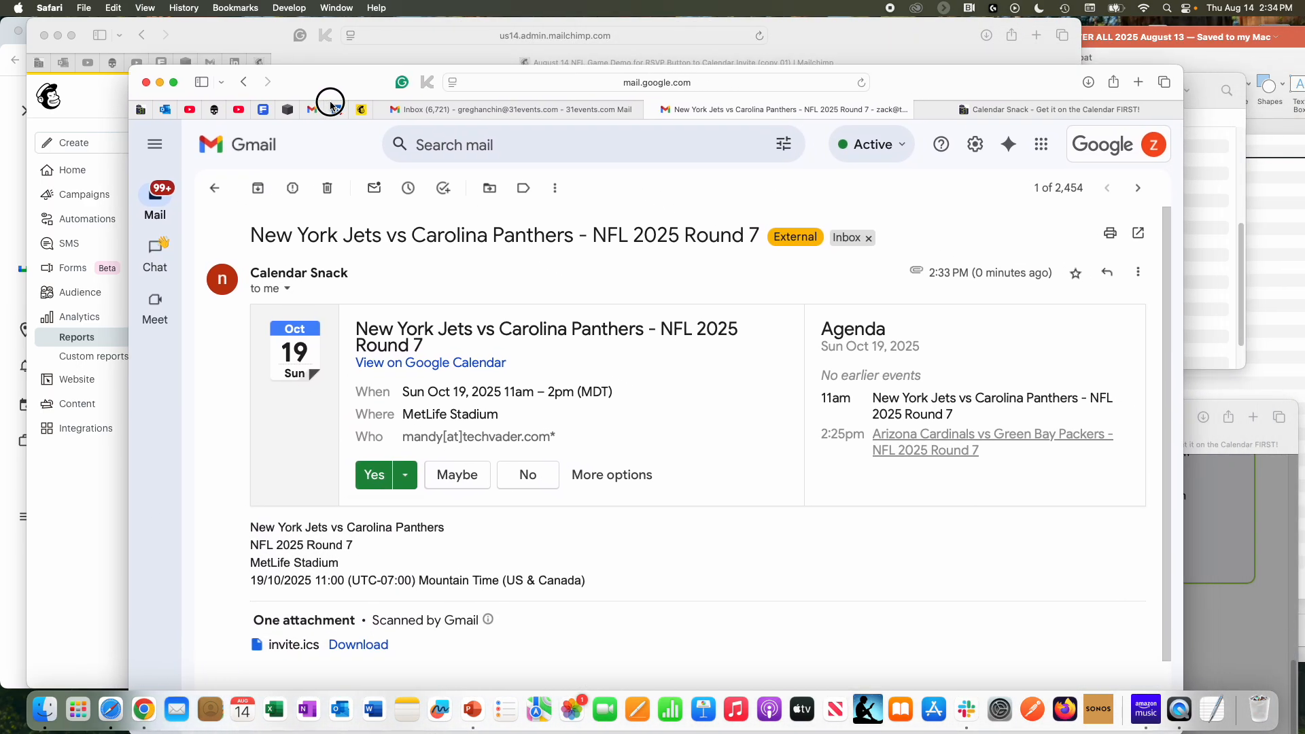
left_click(1051, 105)
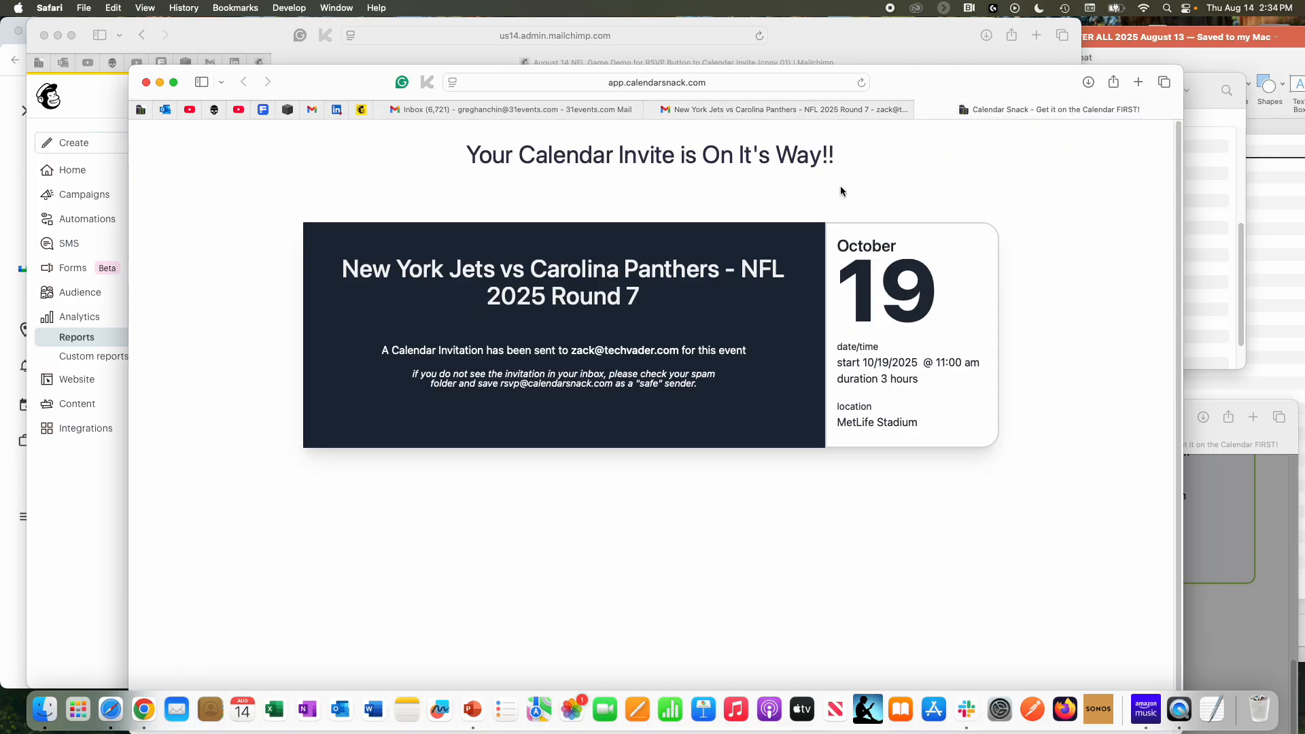
Move the Mailchimp email report window aside and bring the Calendar Snack event page fully into view.
left_click(462, 58)
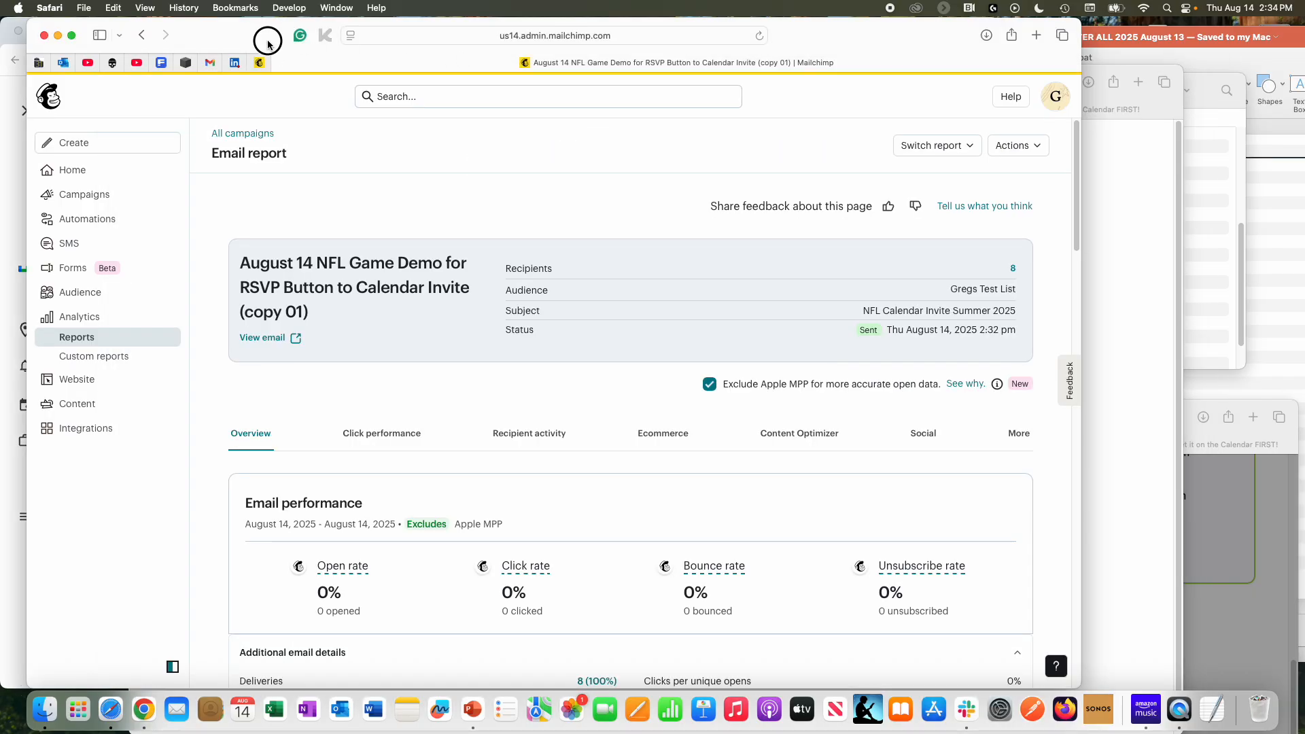
left_click_drag(266, 38, 717, 38)
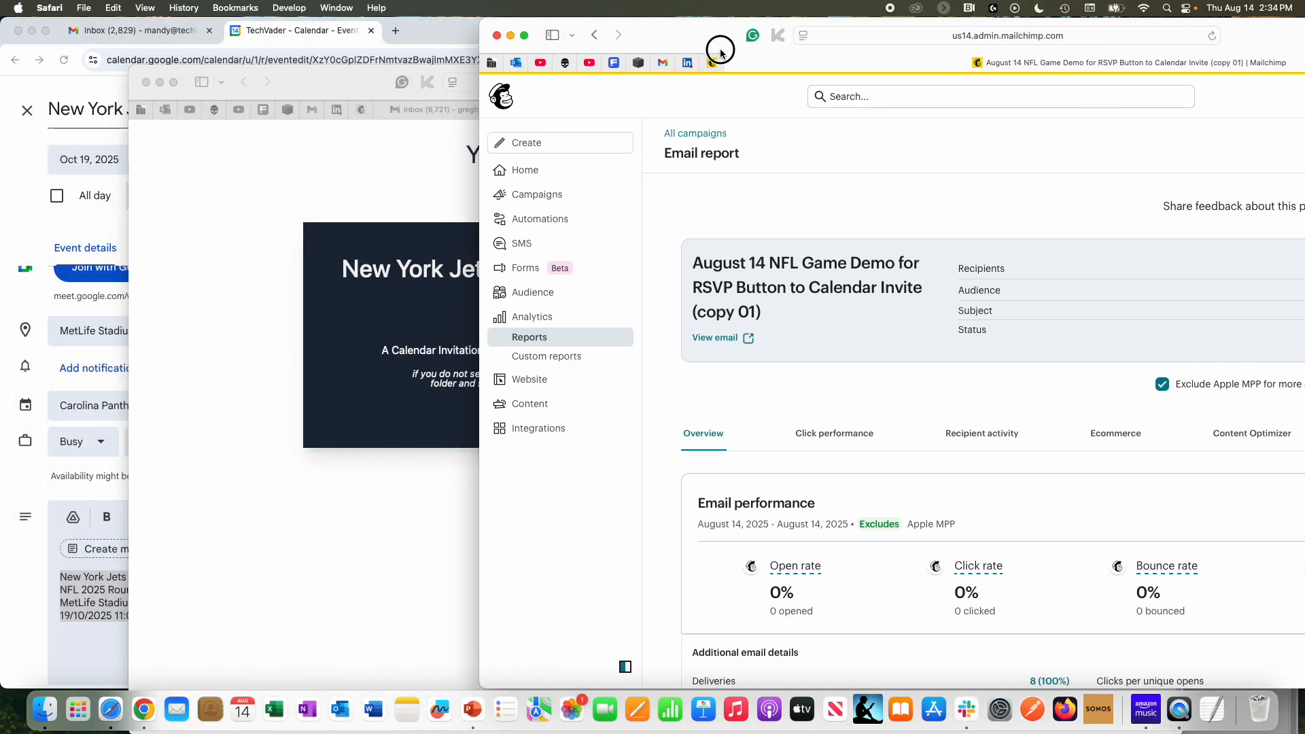
left_click(350, 7)
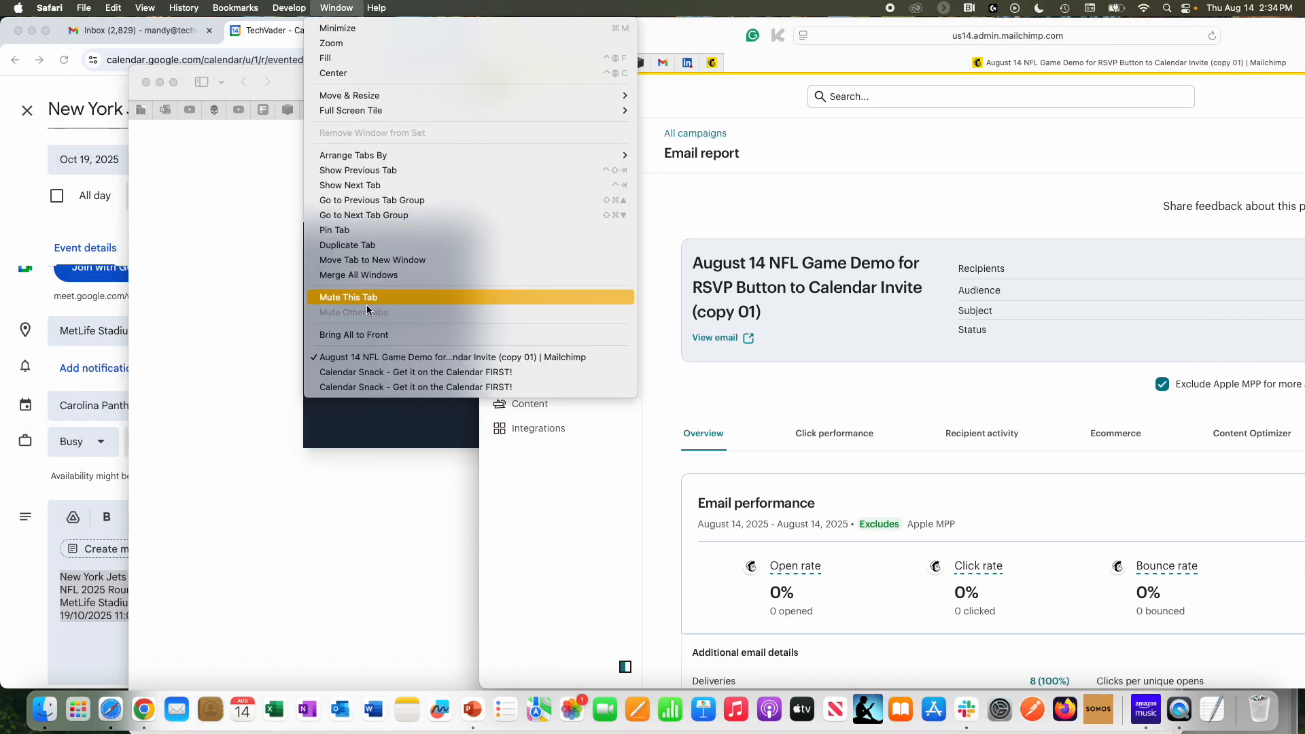
left_click(381, 372)
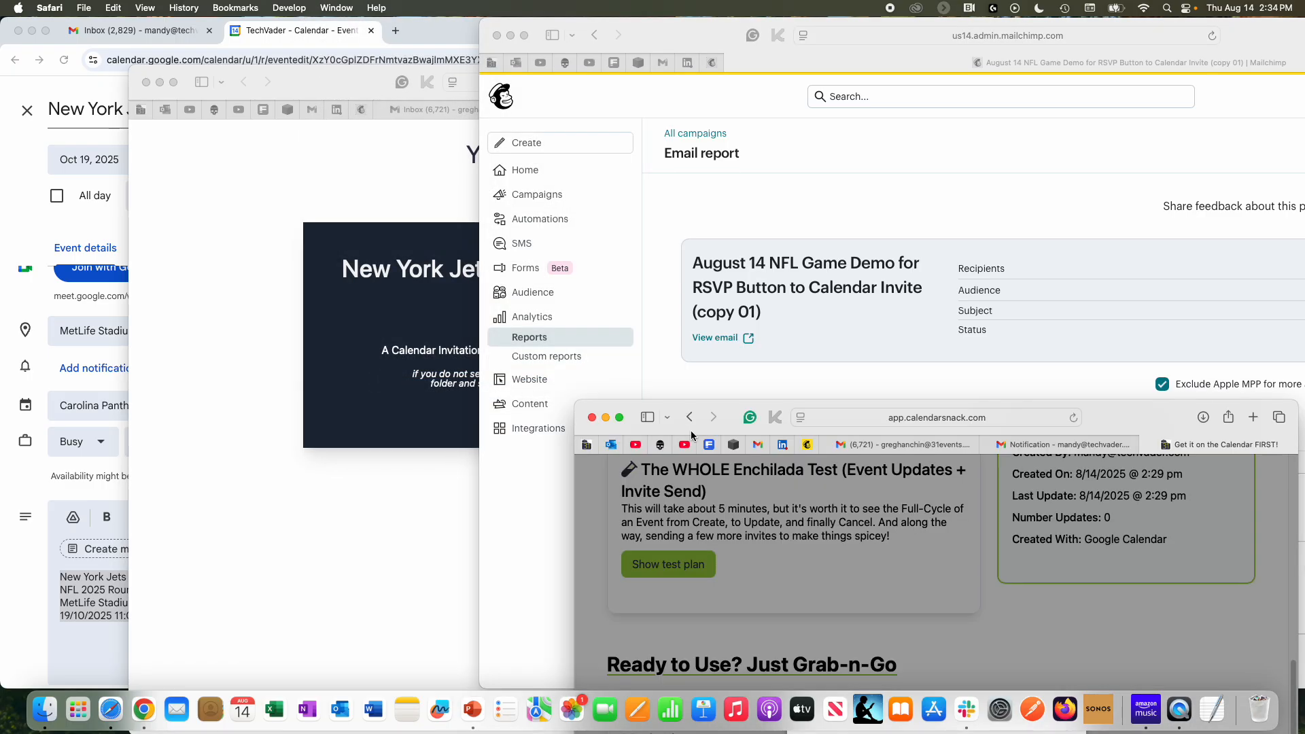
left_click_drag(757, 402, 418, 73)
left_click(707, 423)
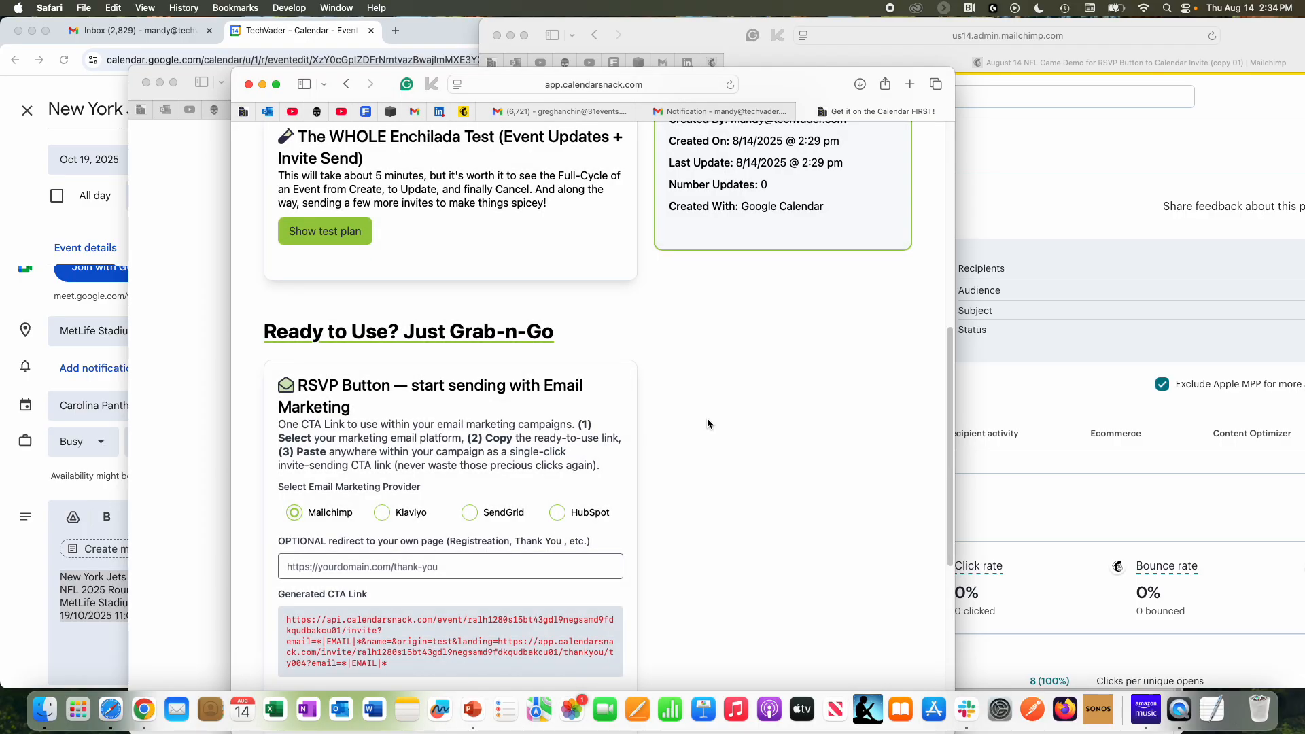
Reload the New York Jets vs Carolina Panthers event page to refresh its invite, RSVP and response rate figures.
scroll(707, 424, "up", 8)
scroll(708, 416, "down", 1)
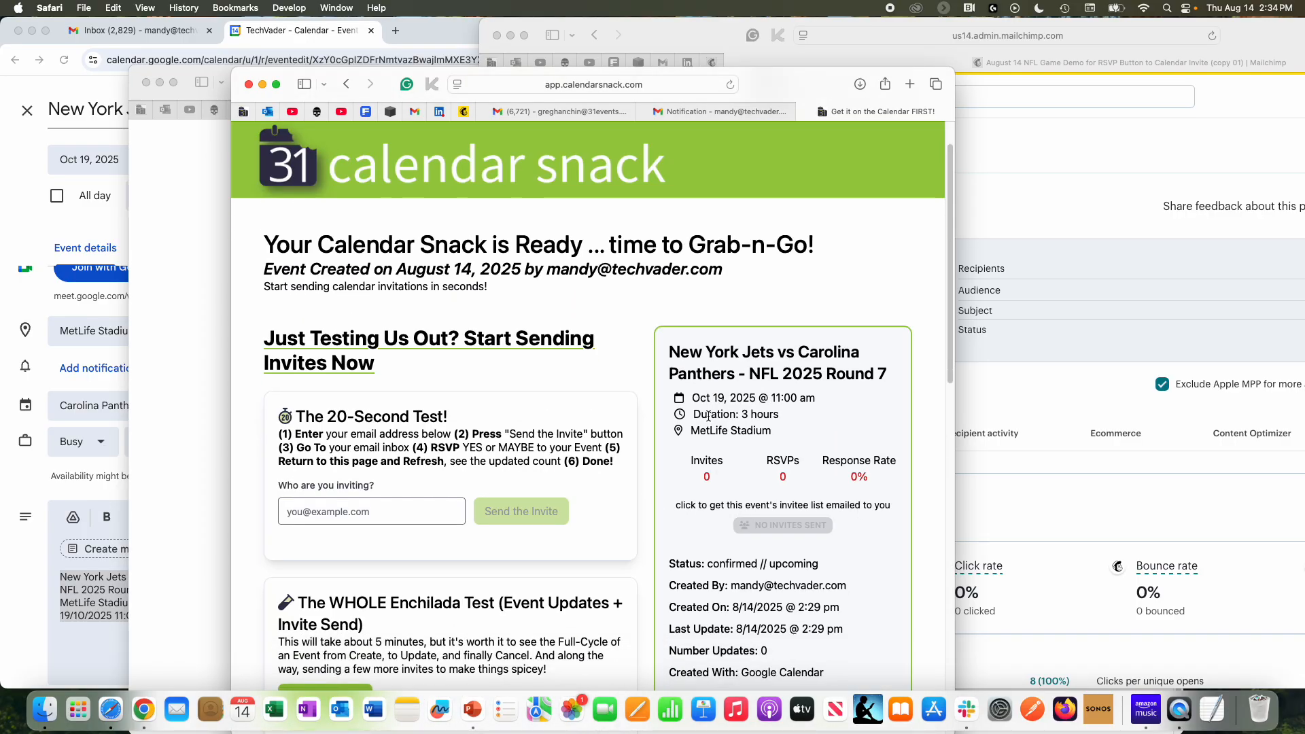
scroll(708, 416, "down", 1)
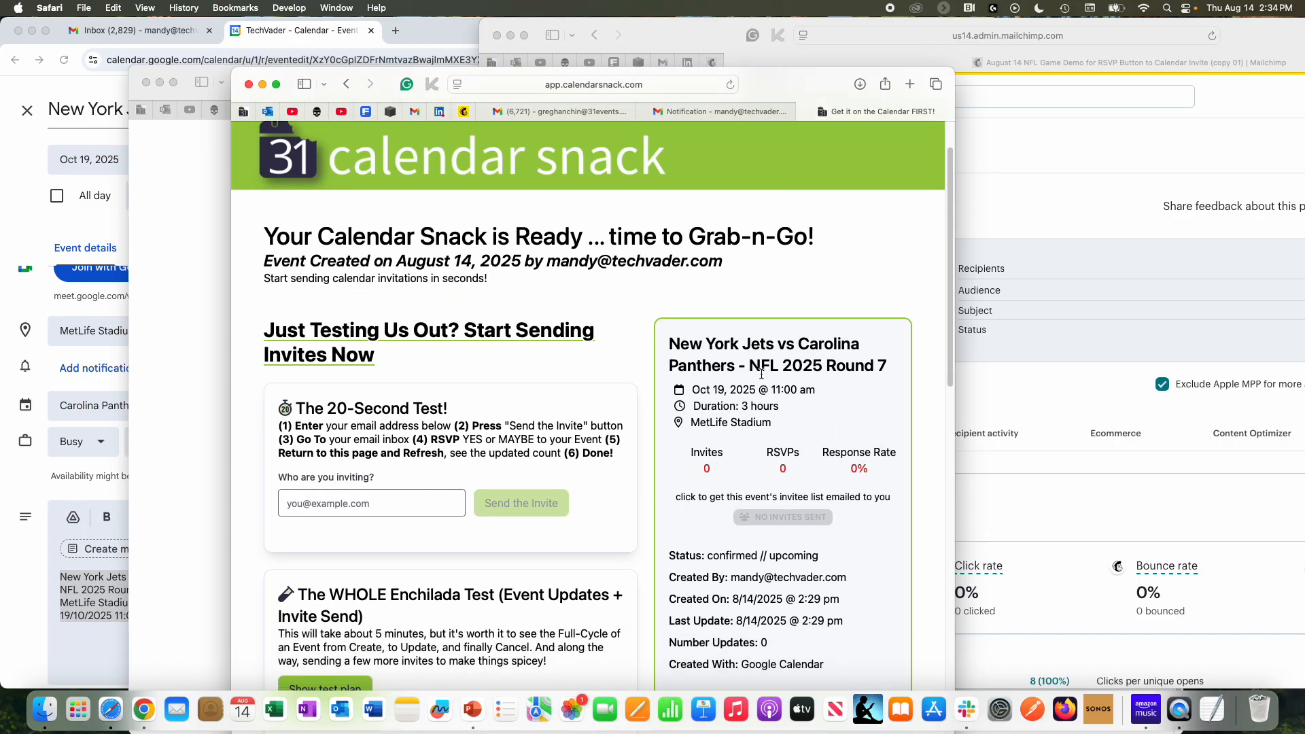
scroll(761, 374, "down", 1)
left_click(689, 85)
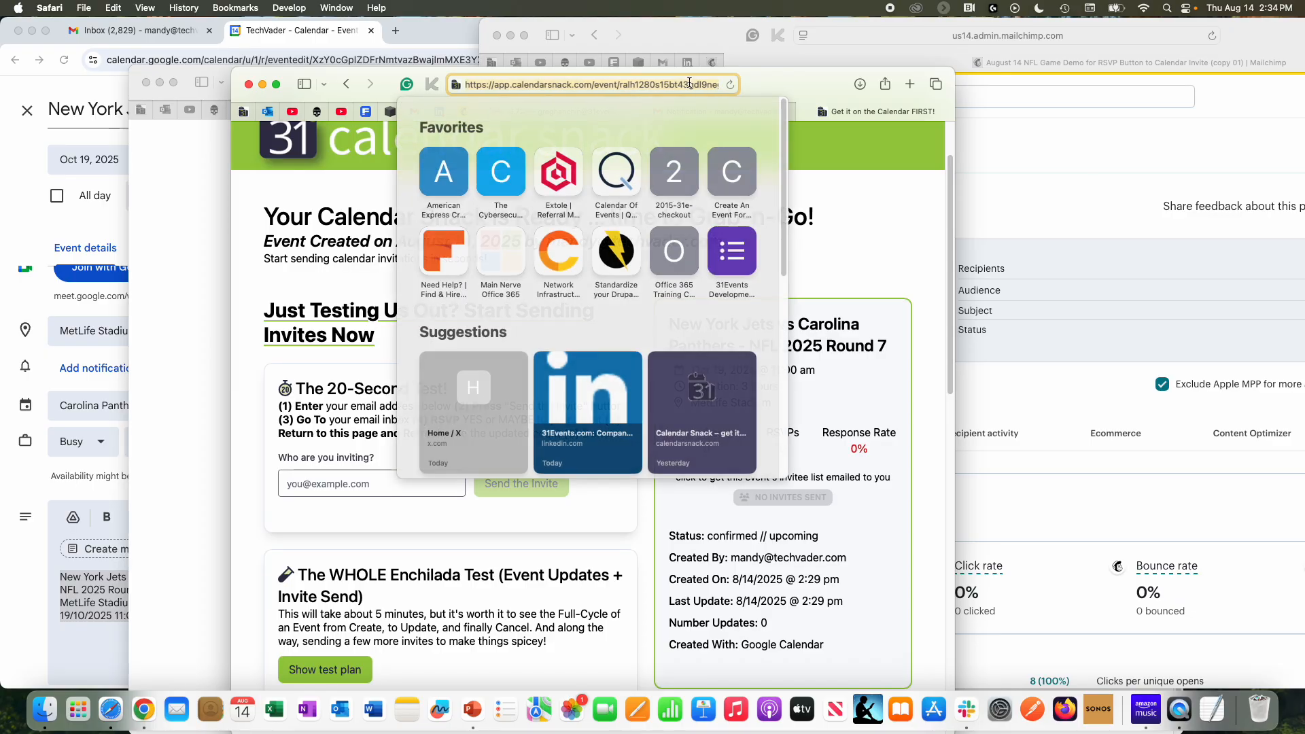
key("Return")
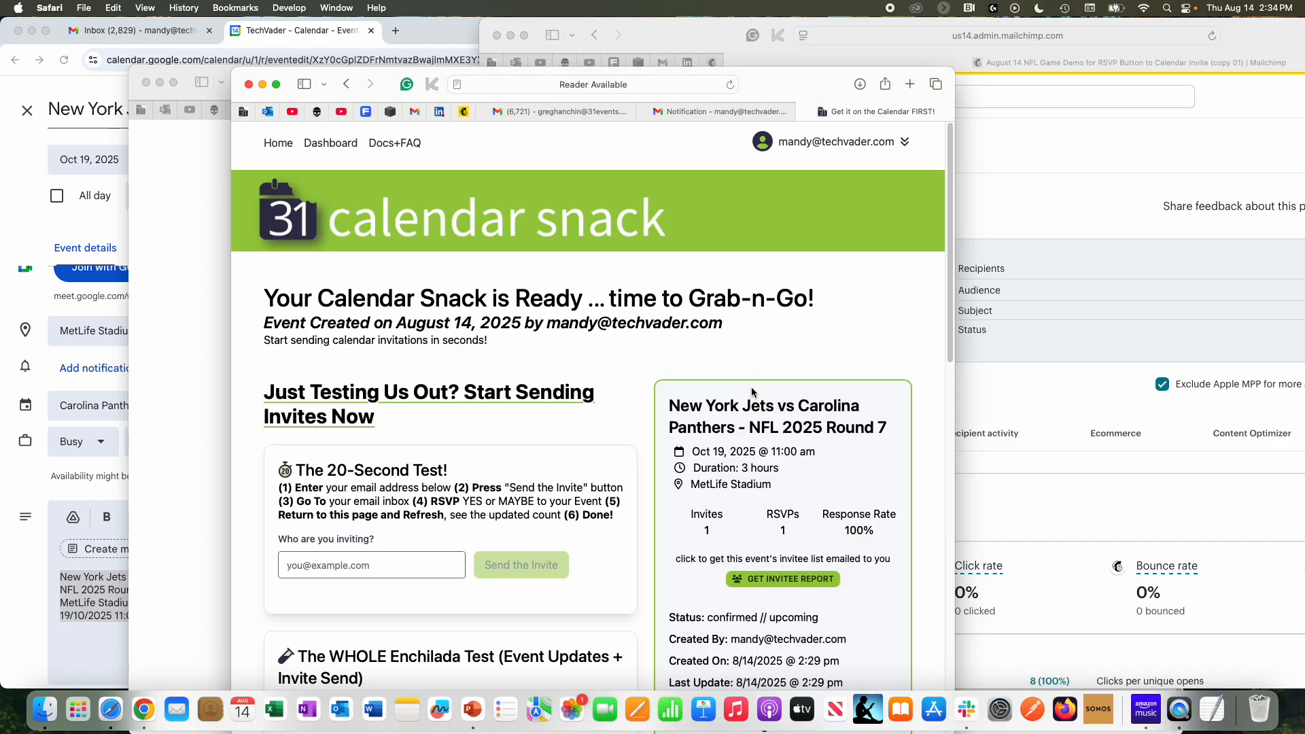
Request the emailed invitee report for the New York Jets vs Carolina Panthers event.
scroll(759, 502, "down", 1)
scroll(759, 503, "down", 1)
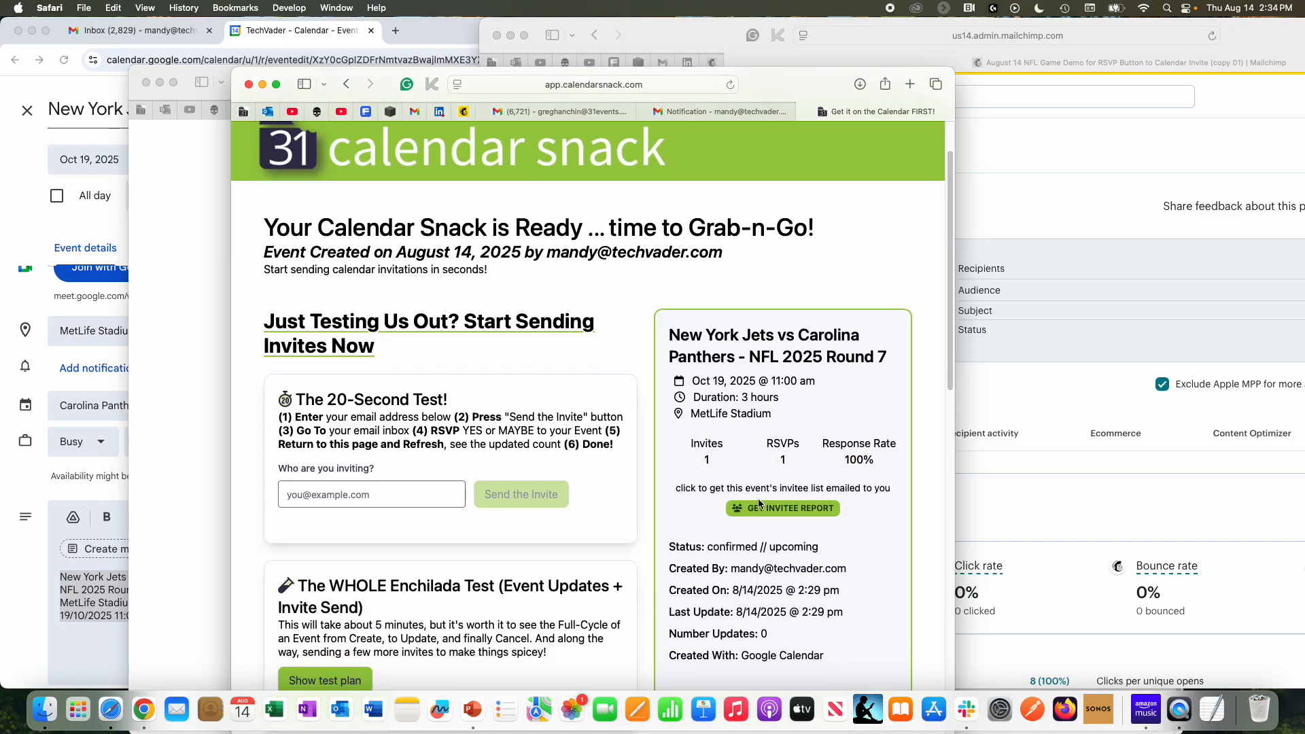
left_click(759, 504)
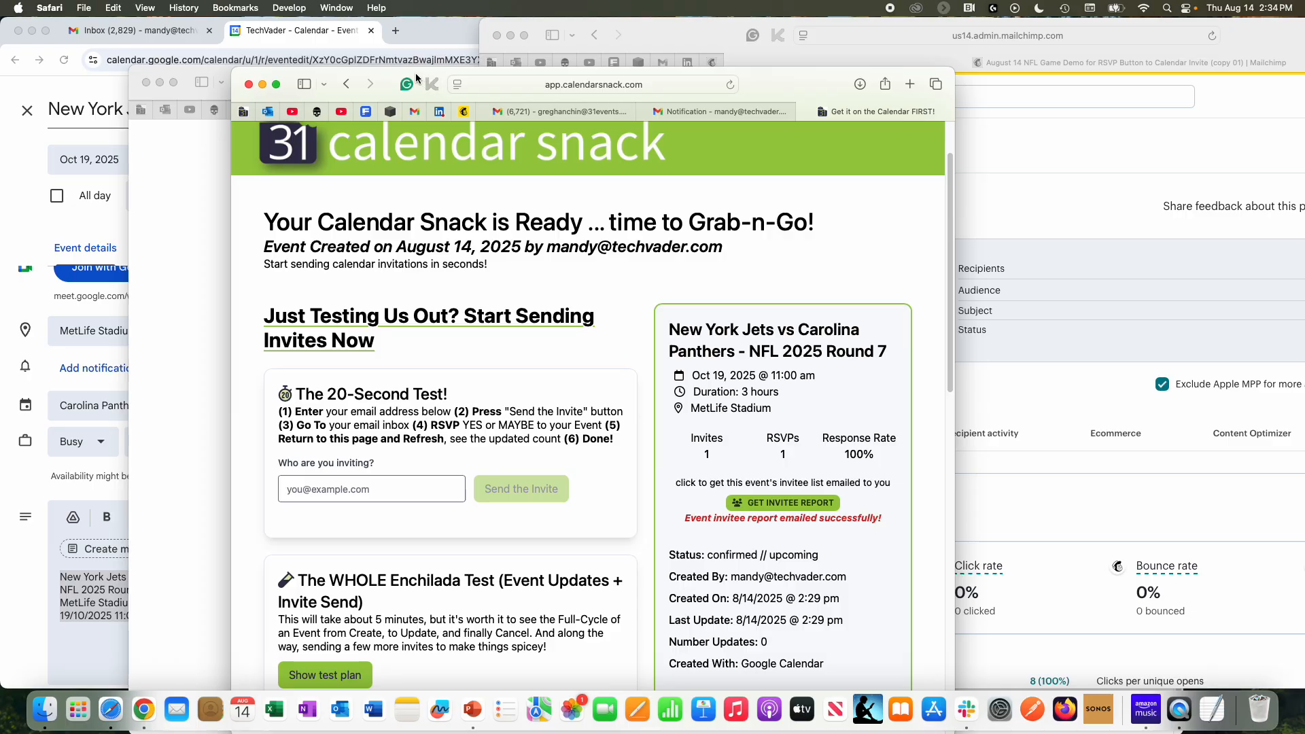
Uncover the Gmail window and close the invitation thank-you page and the test recipient's mailbox.
left_click_drag(416, 78, 980, 63)
left_click(325, 185)
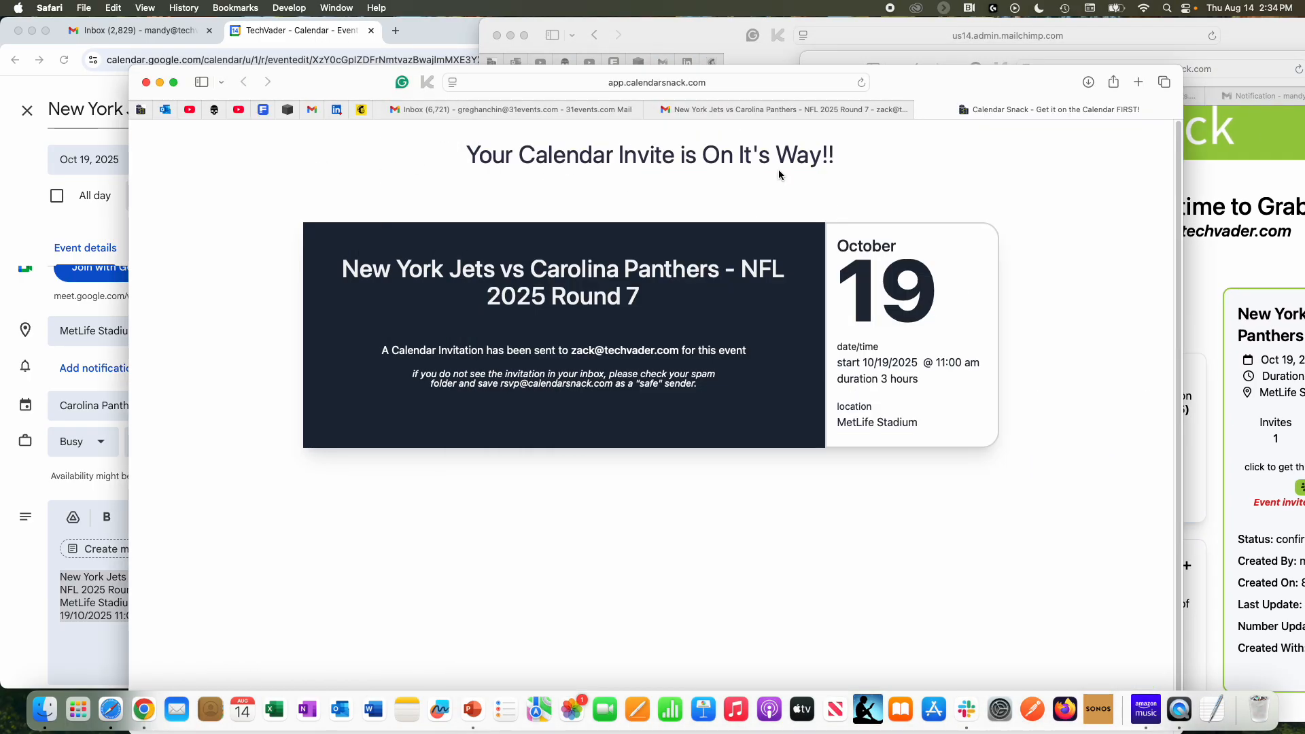
left_click(775, 111)
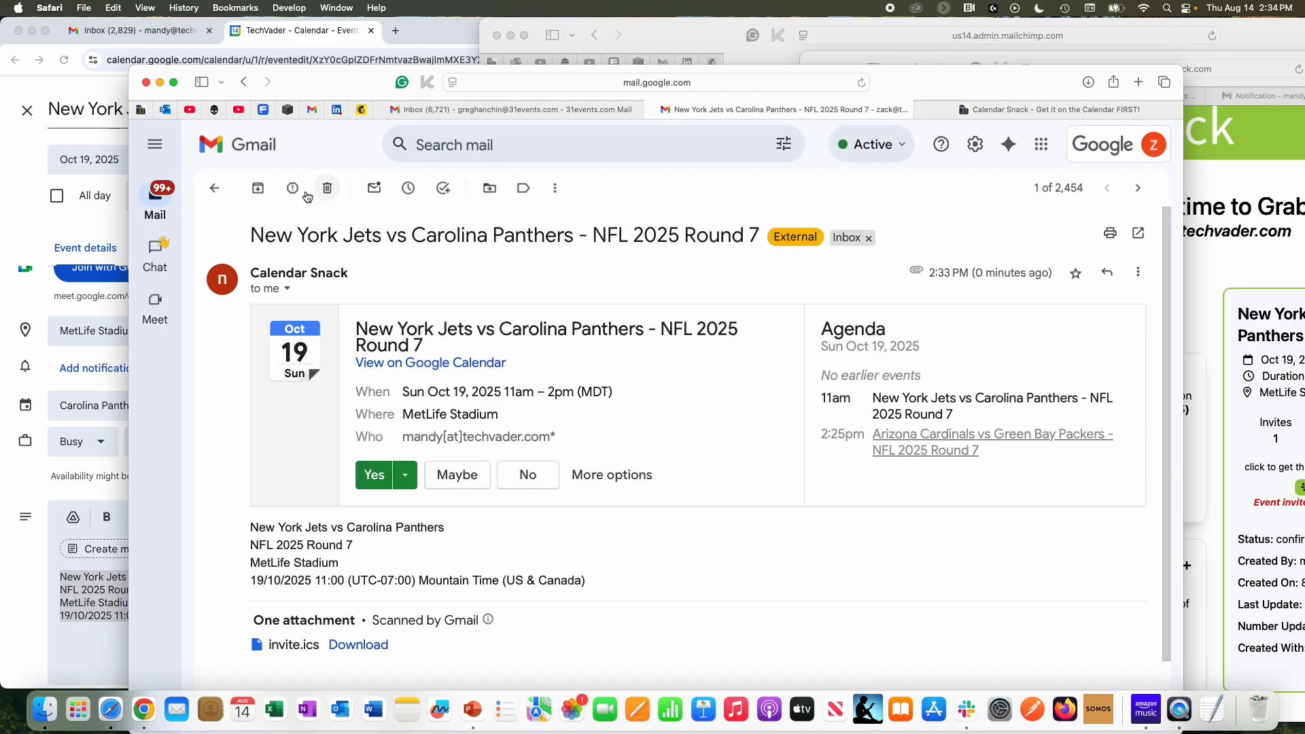
left_click(216, 191)
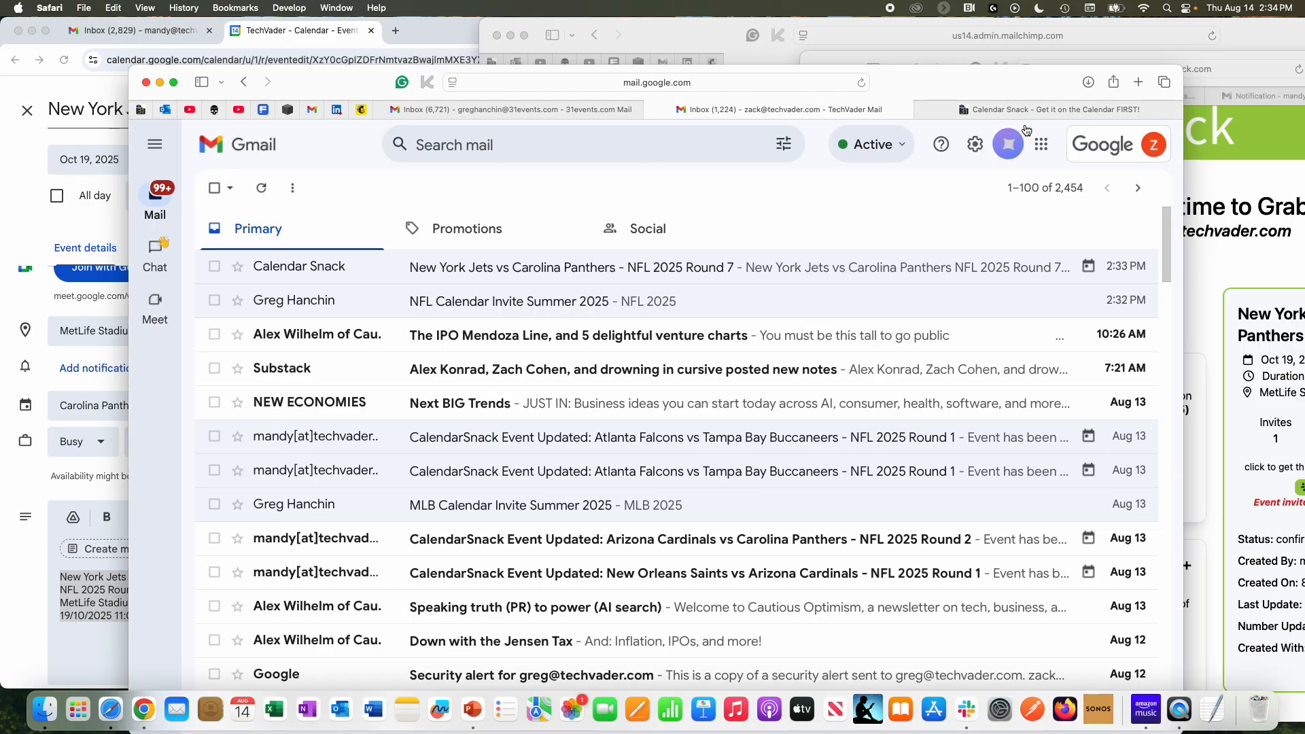
left_click(922, 110)
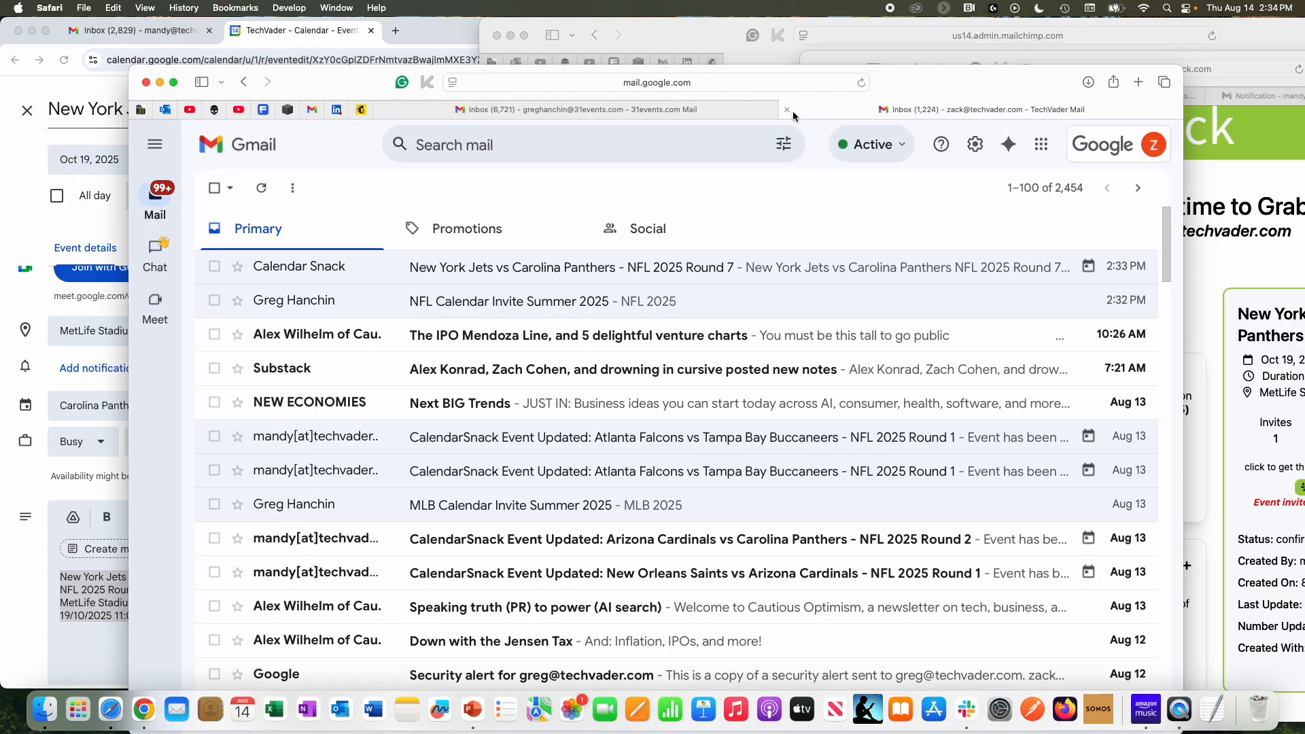
left_click(787, 111)
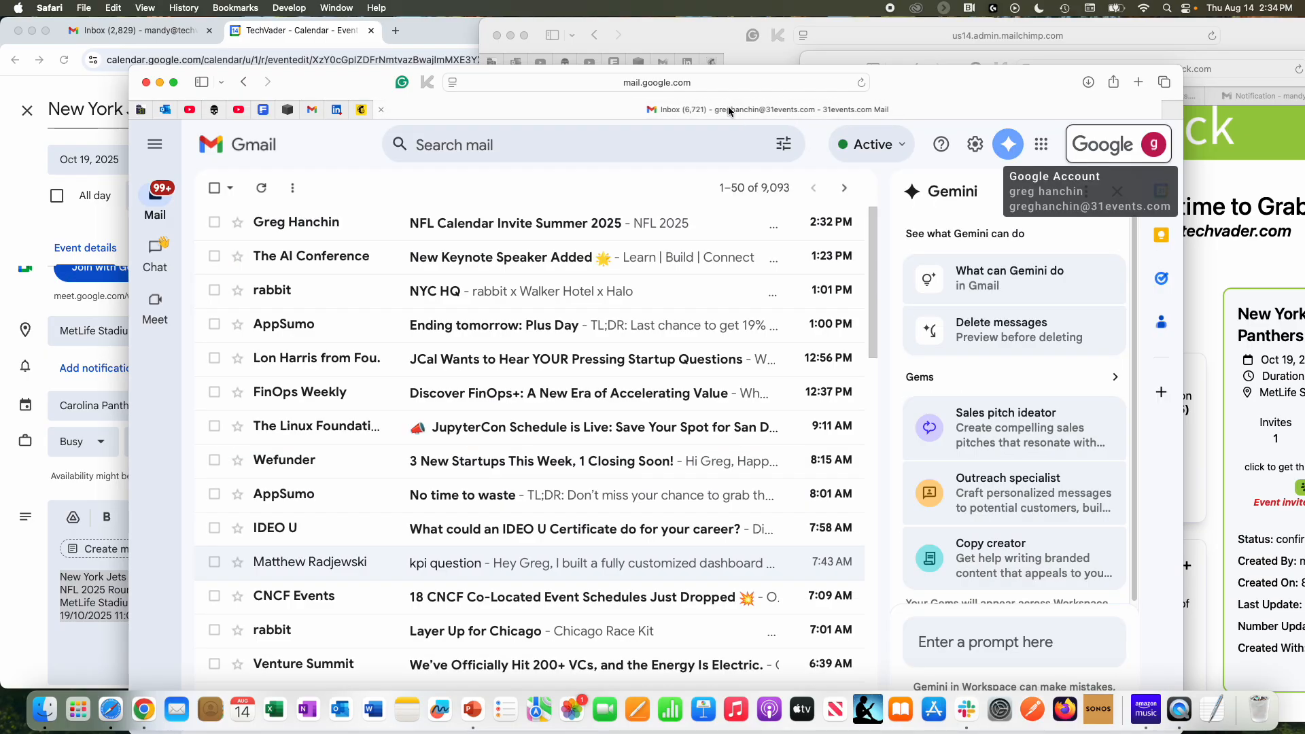
Open the Calendar Snack Event Report email in the event organizer's Gmail account and preview its attached CSV file.
left_click(1131, 146)
left_click(1014, 530)
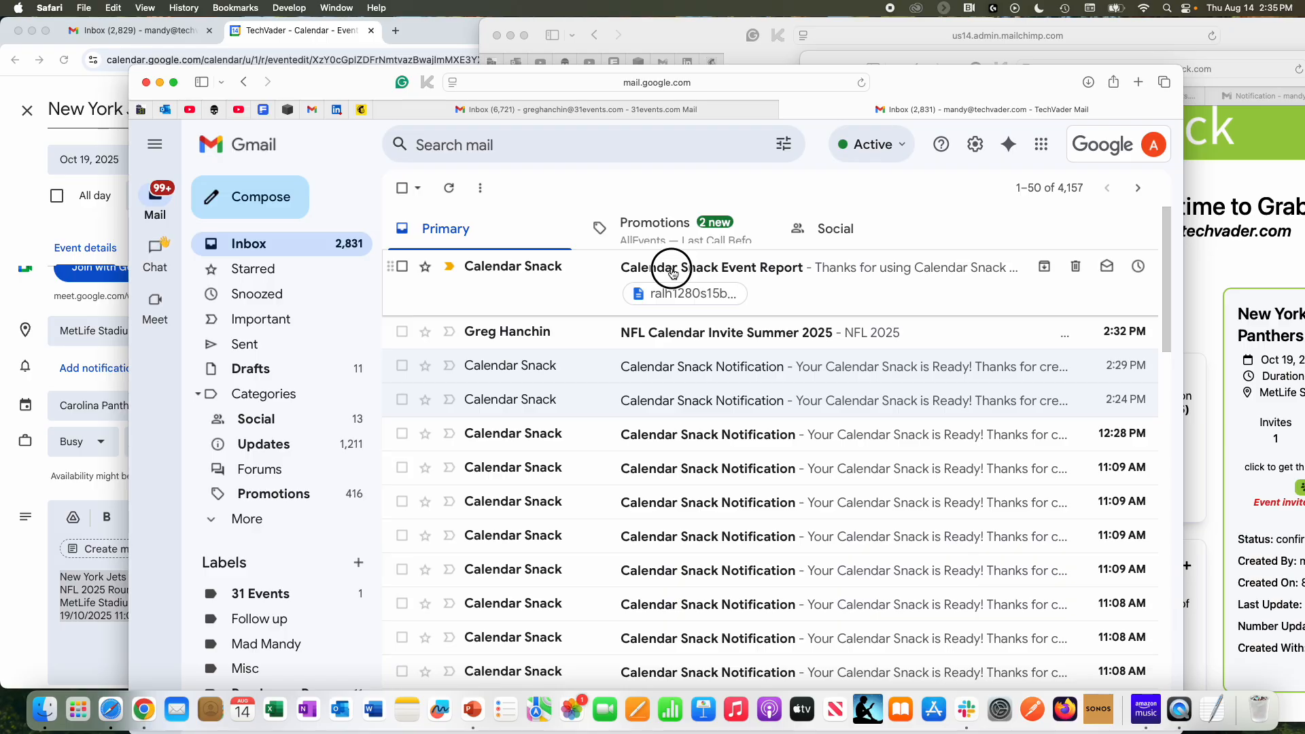
left_click(669, 268)
scroll(626, 433, "down", 5)
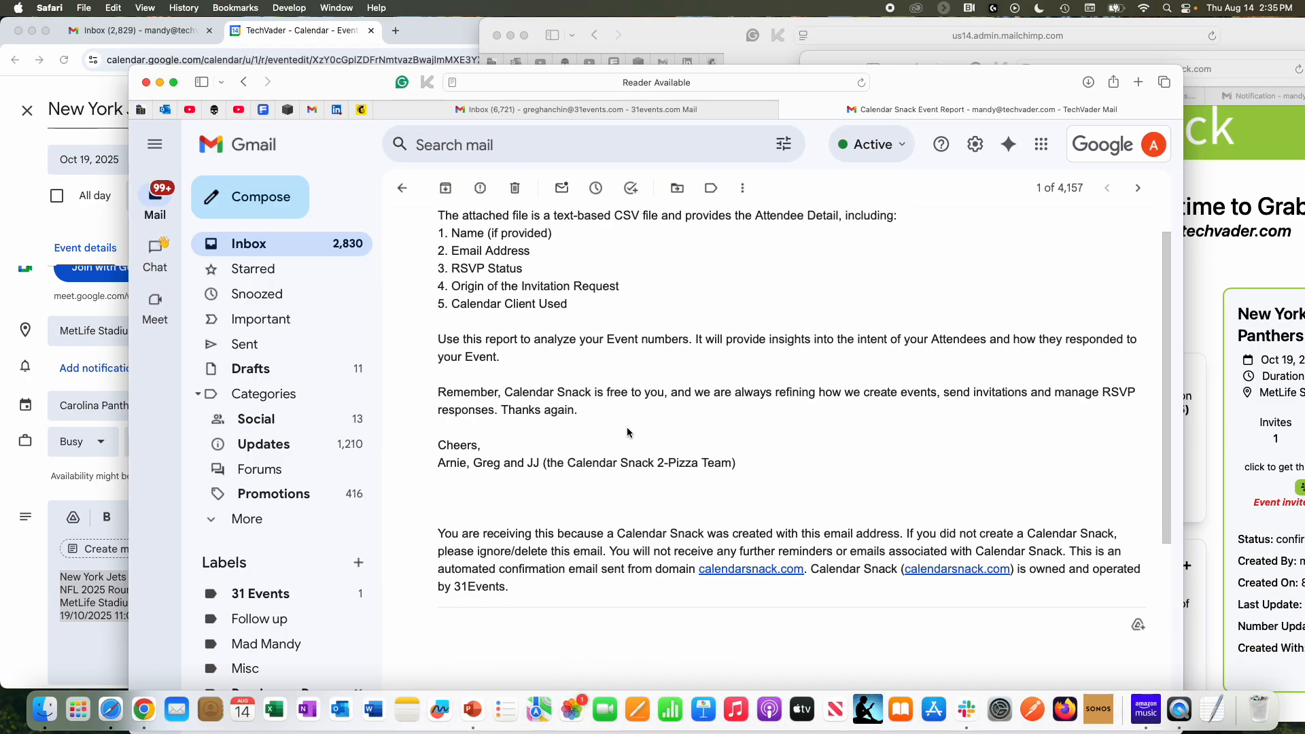
left_click(536, 507)
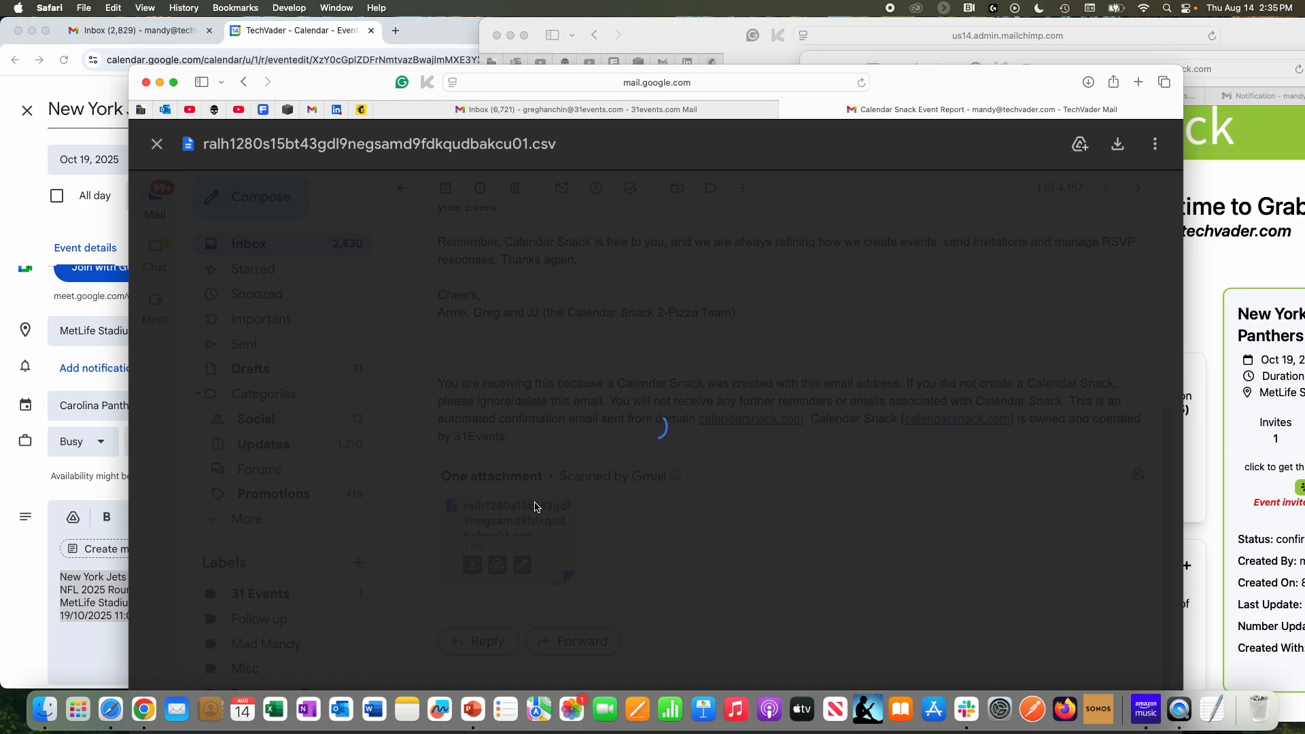